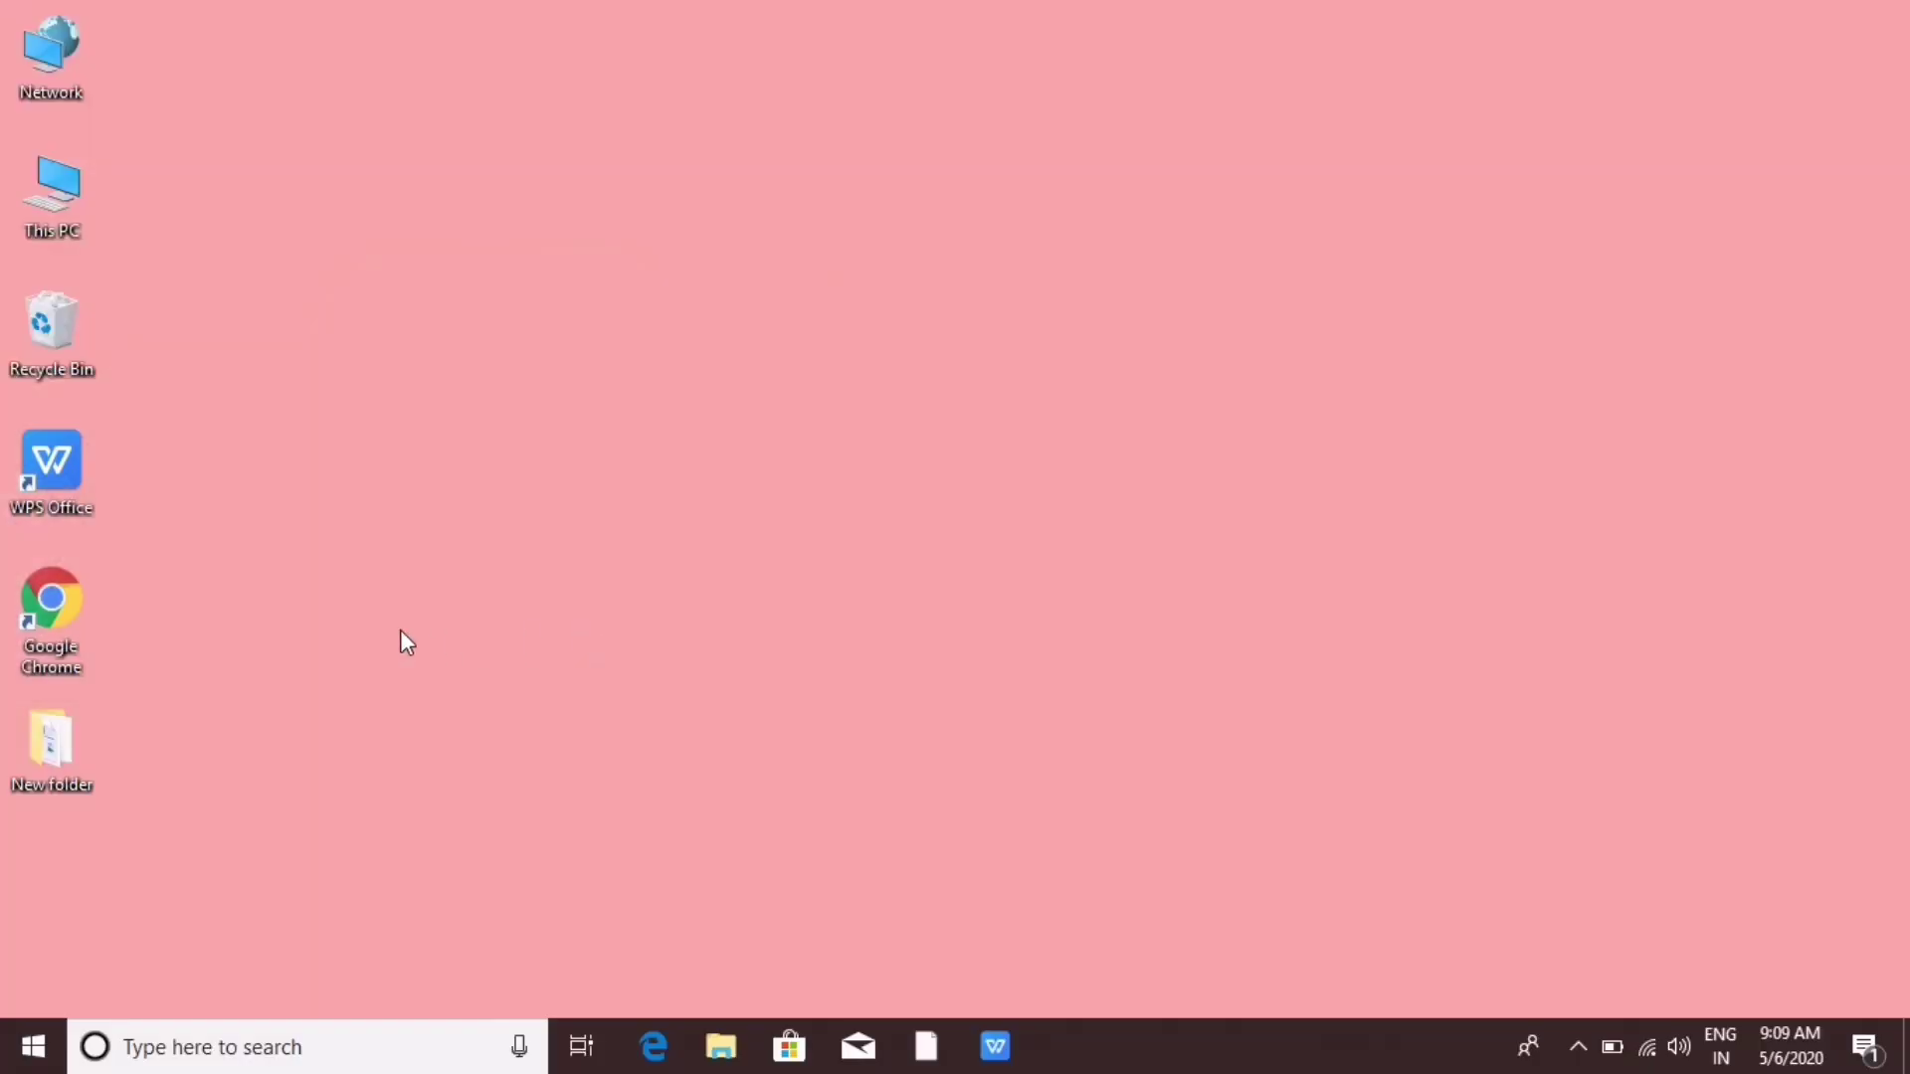
Step: Launch Google Chrome and bring up the Google home page at google.com
double_click(58, 624)
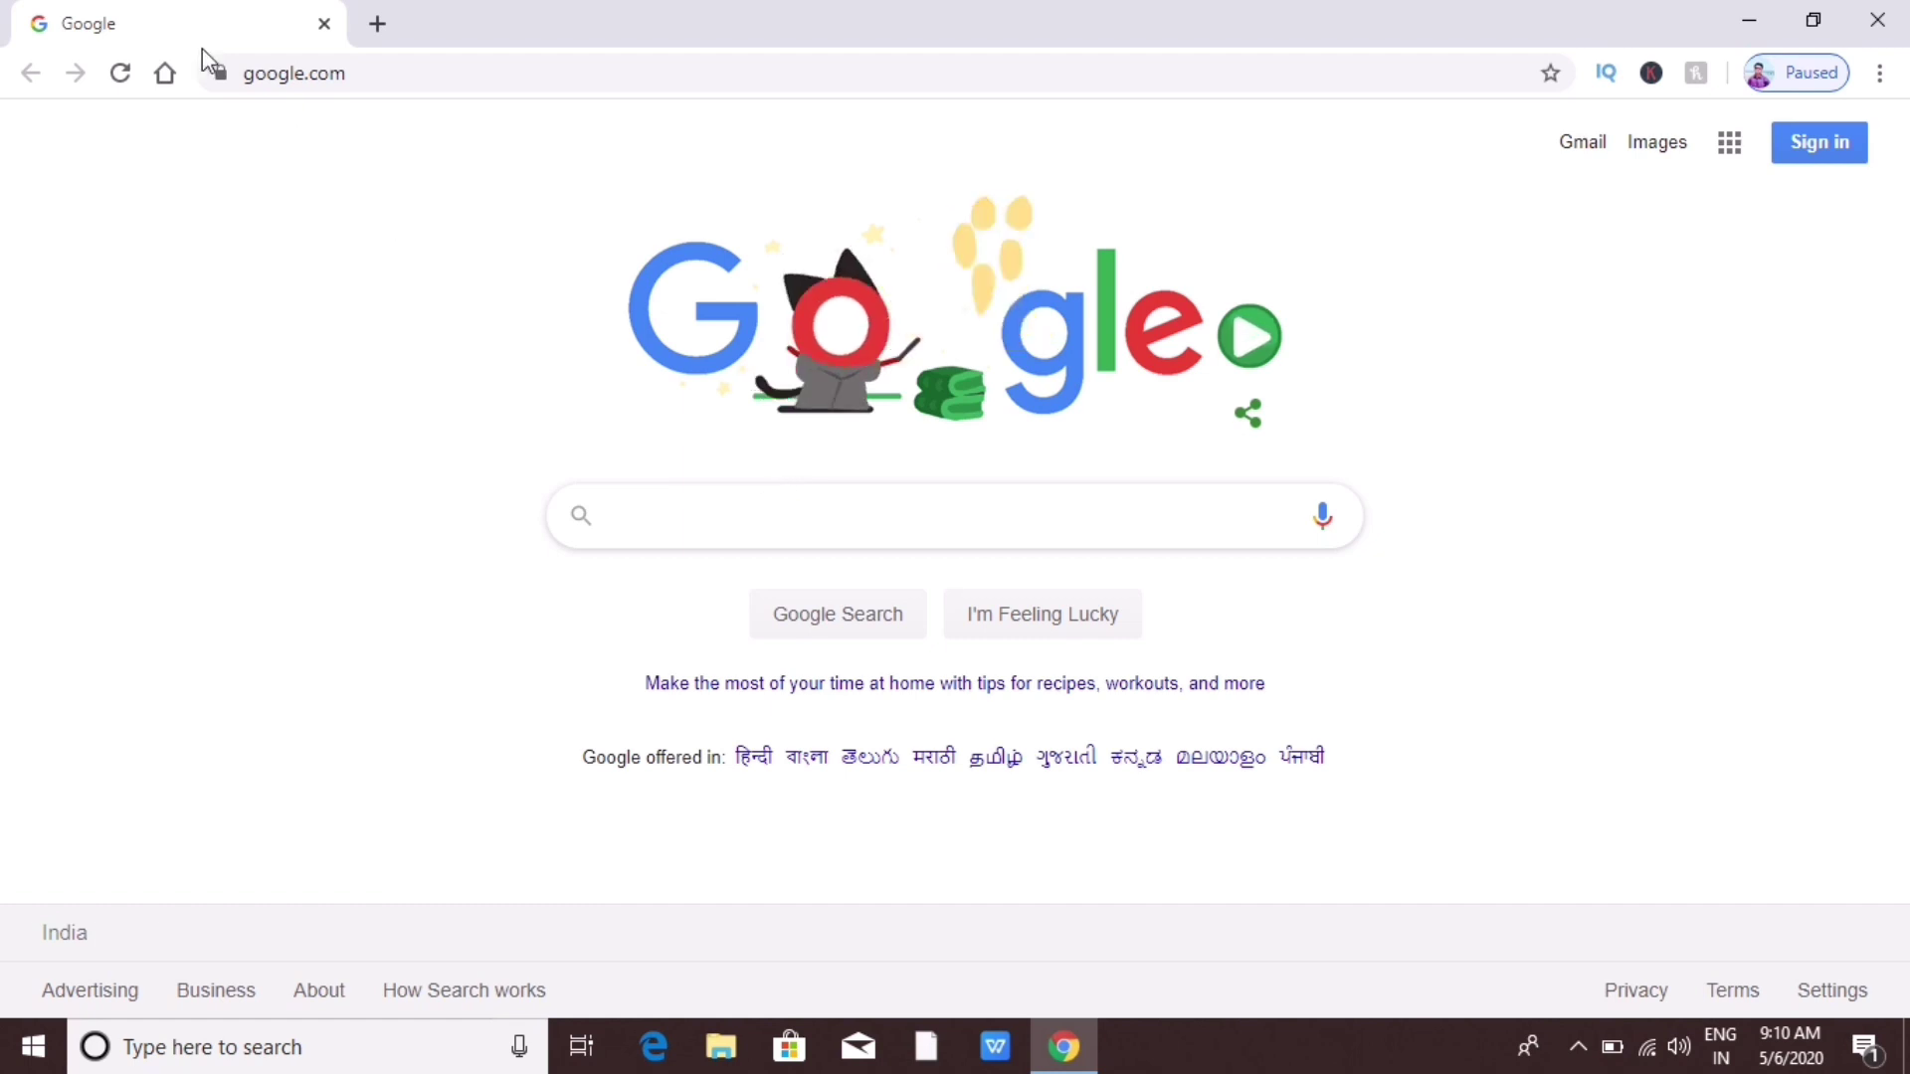
mouse_move(201, 47)
mouse_down()
mouse_move(303, 91)
mouse_move(662, 103)
mouse_up()
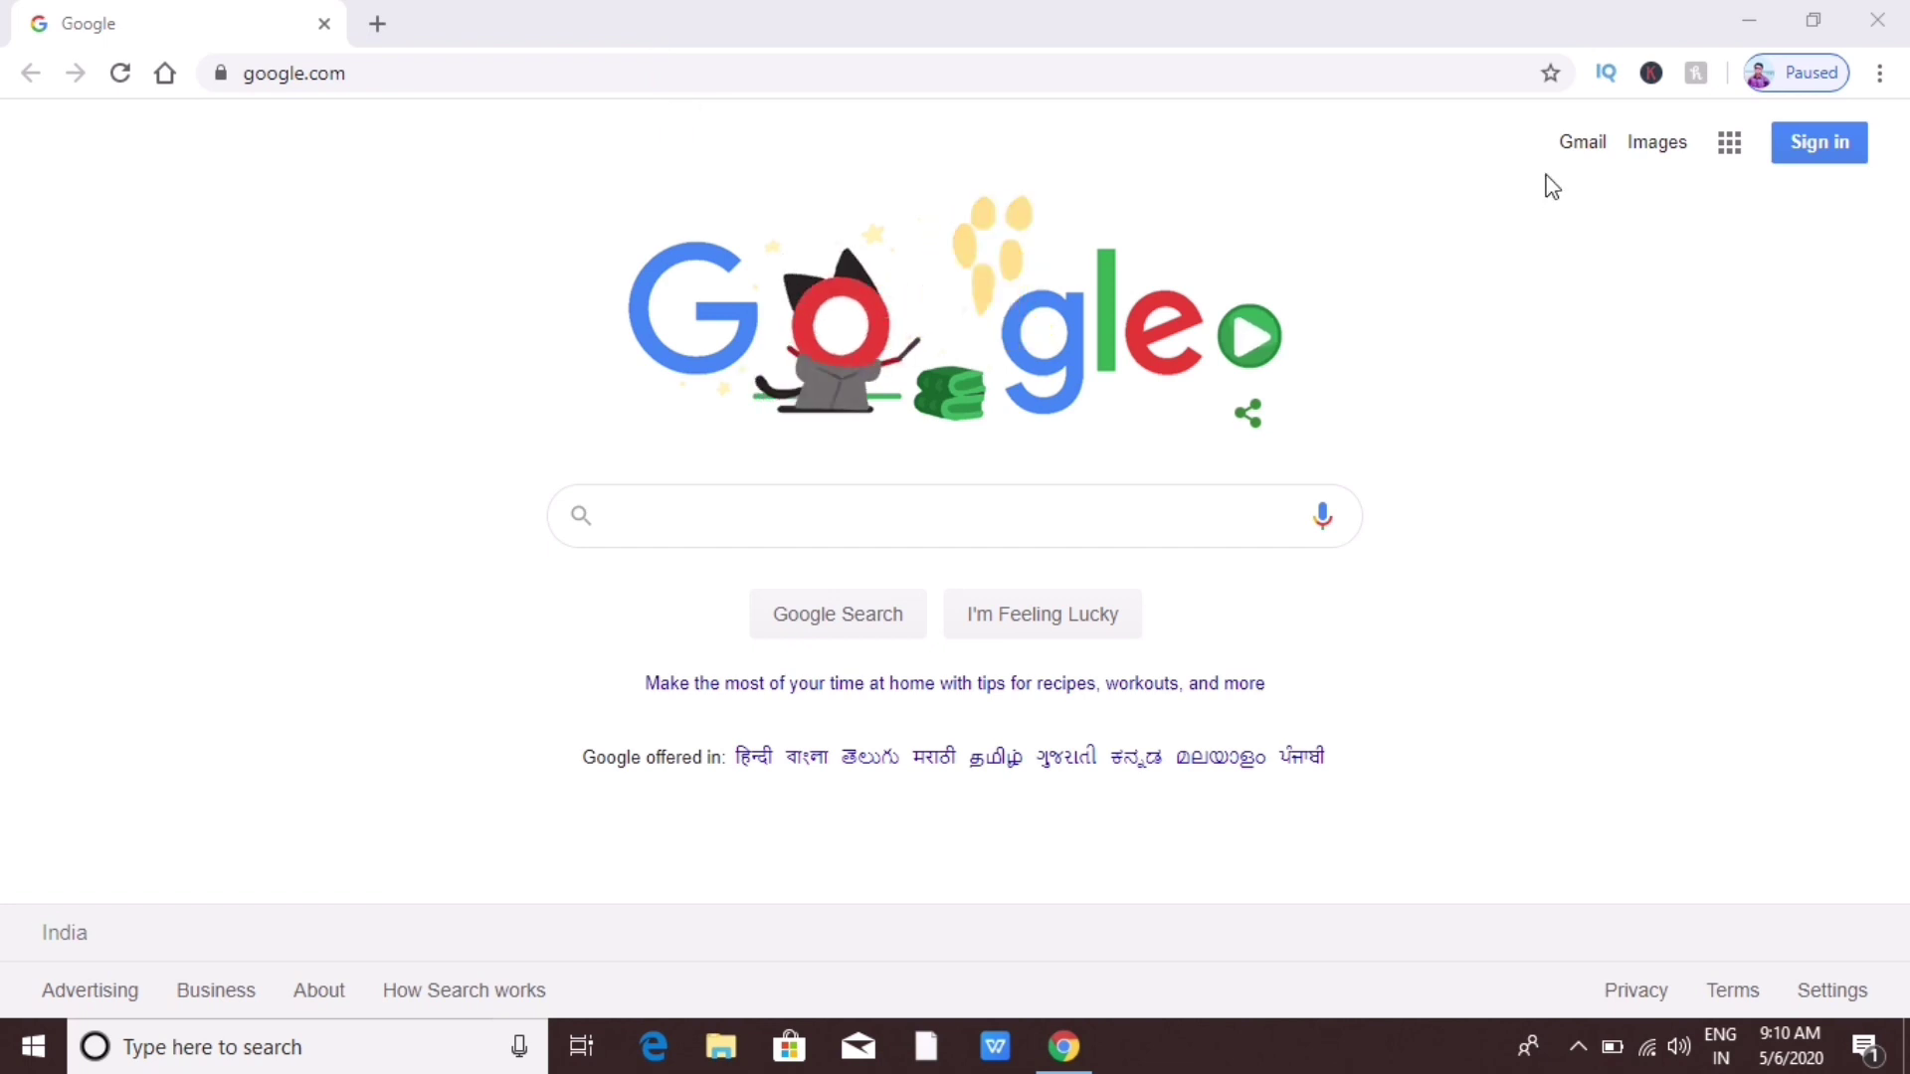
click(1563, 139)
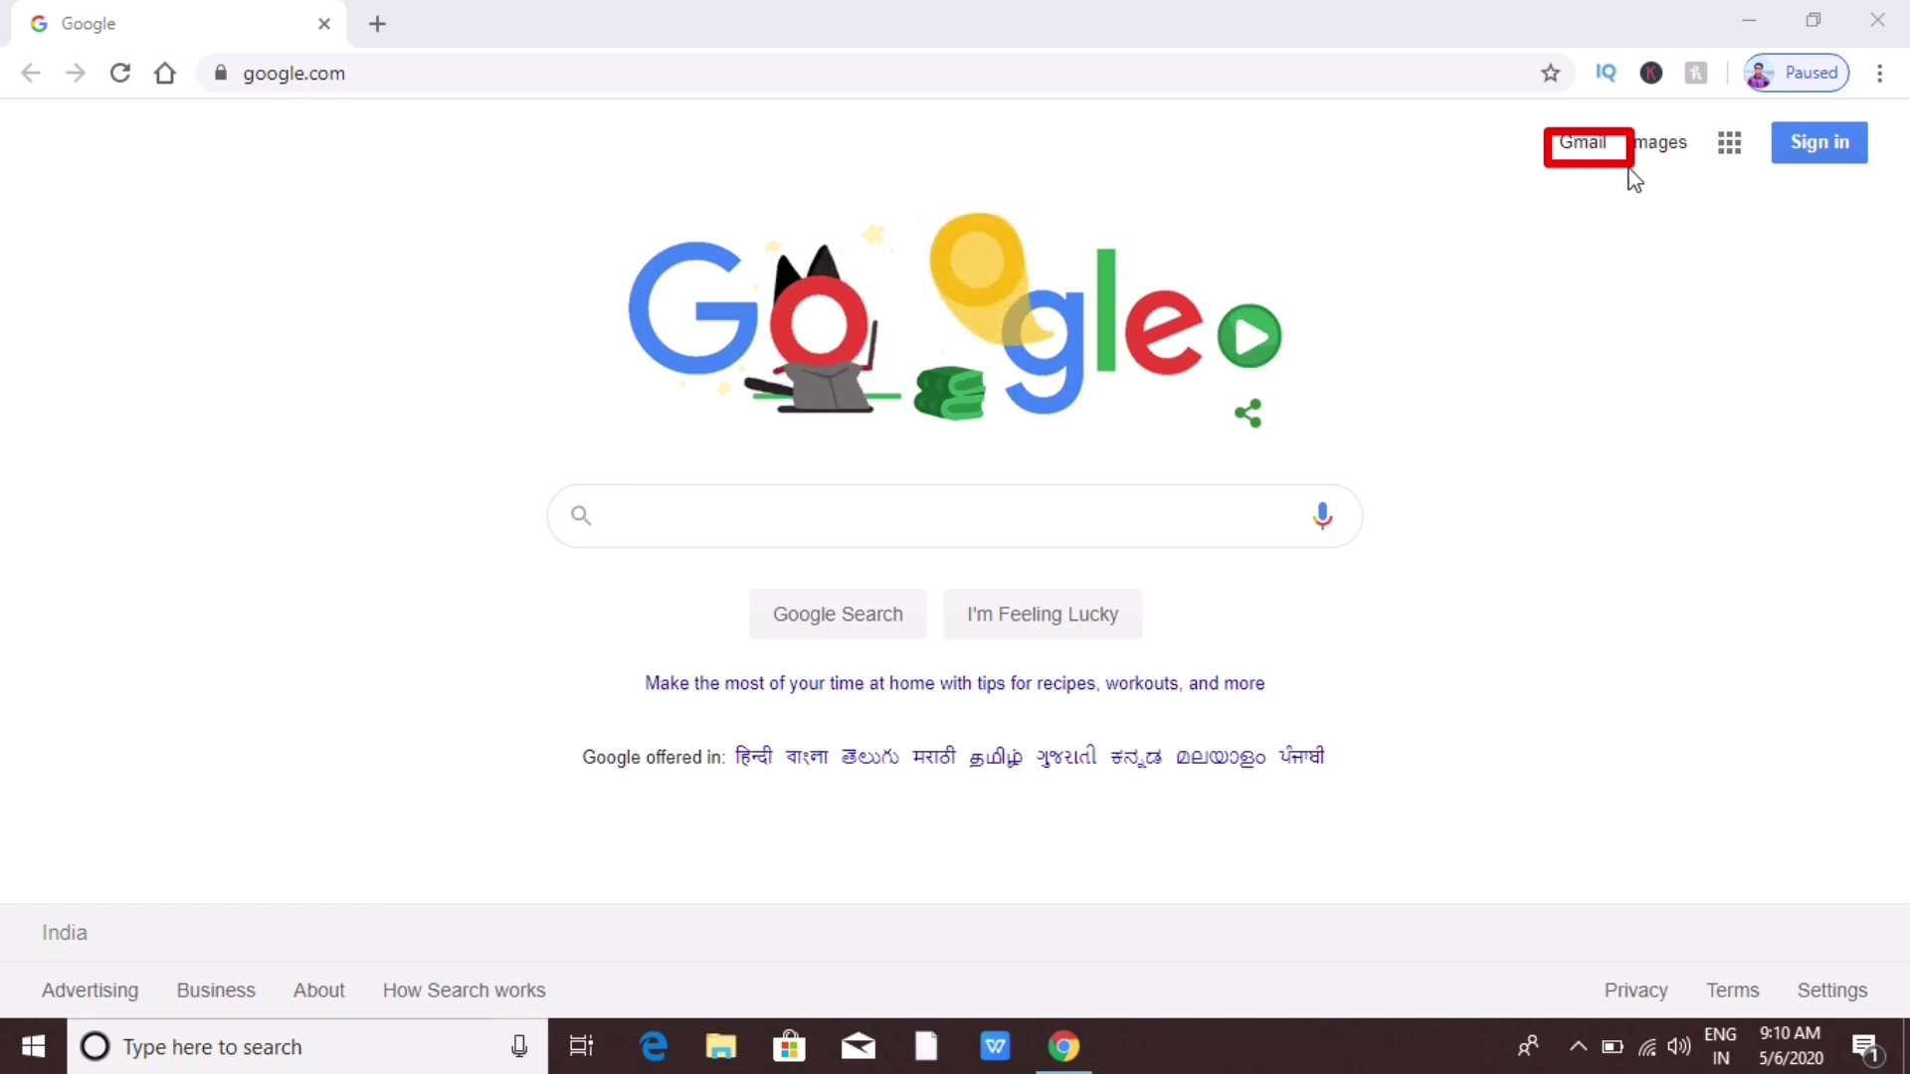
Step: Go to Gmail and submit the new account's name, username and password on the sign-up form
click(1579, 146)
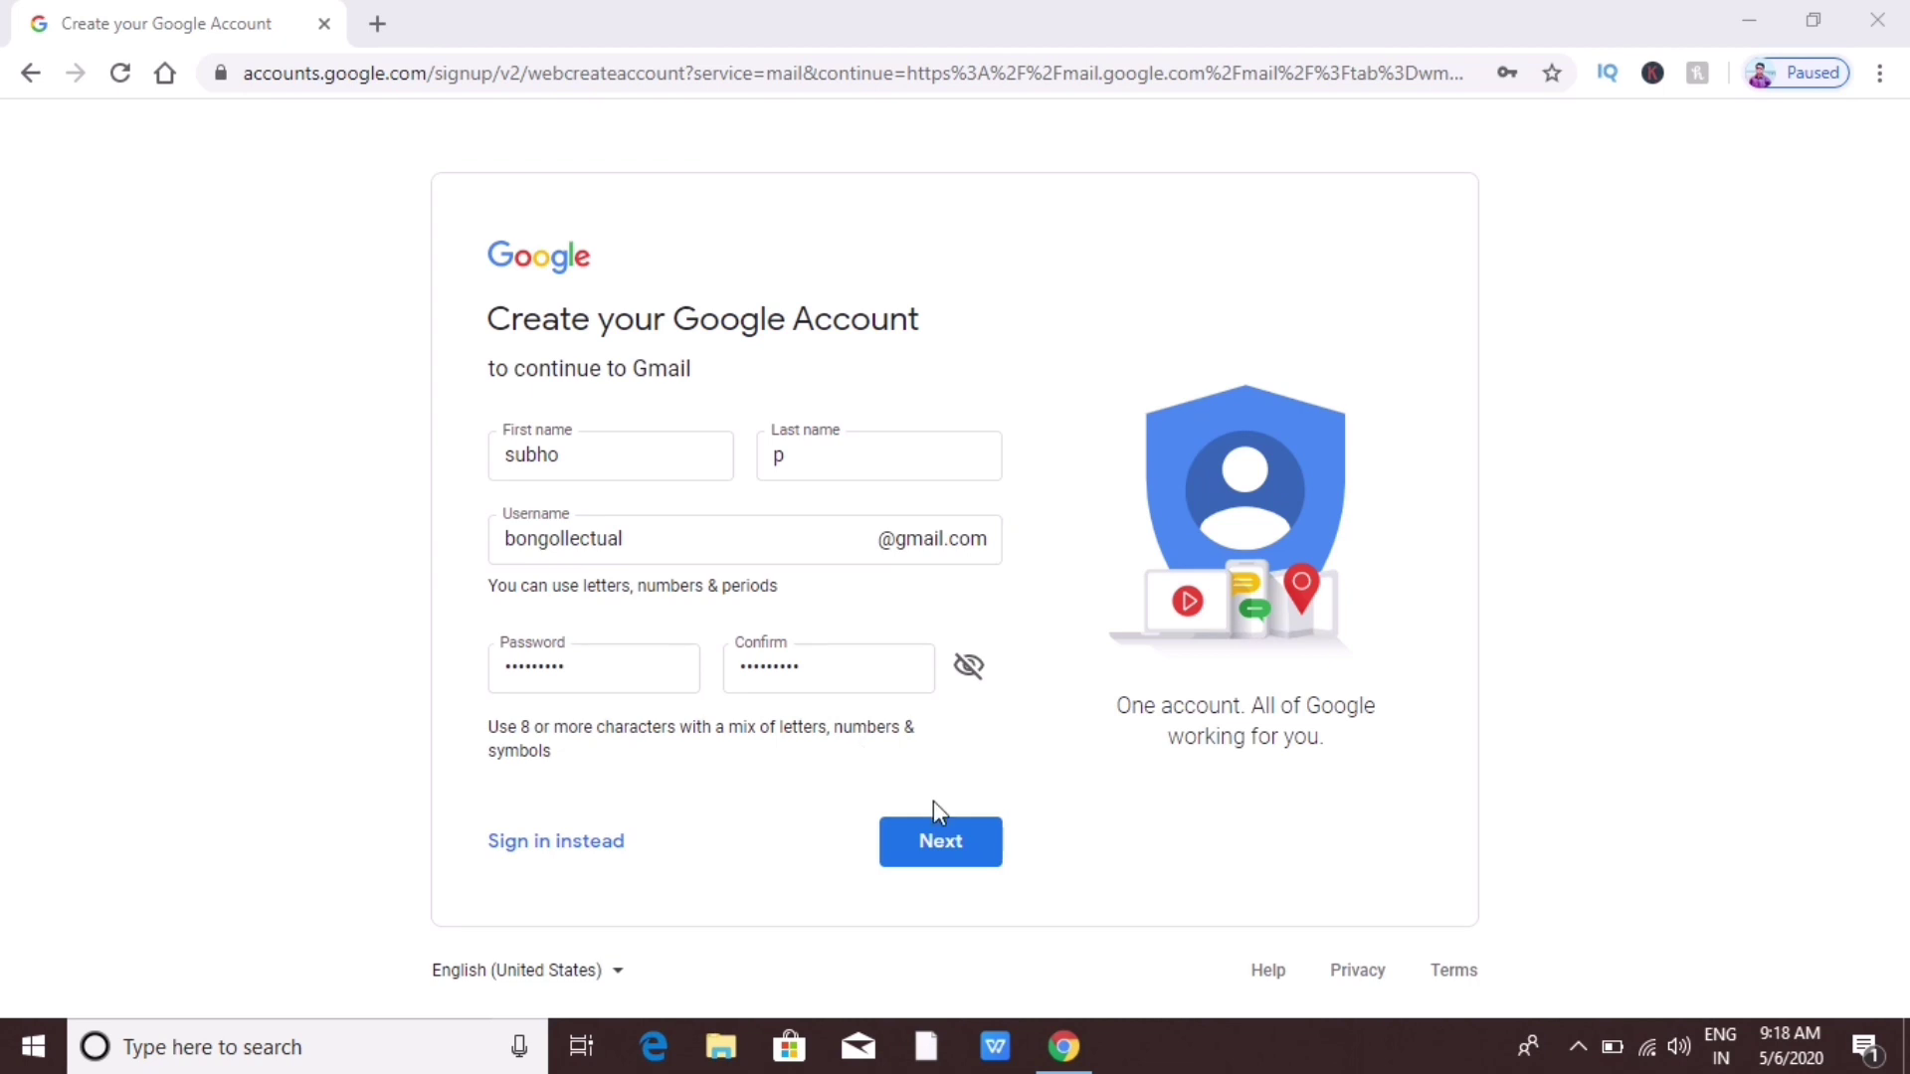
click(938, 844)
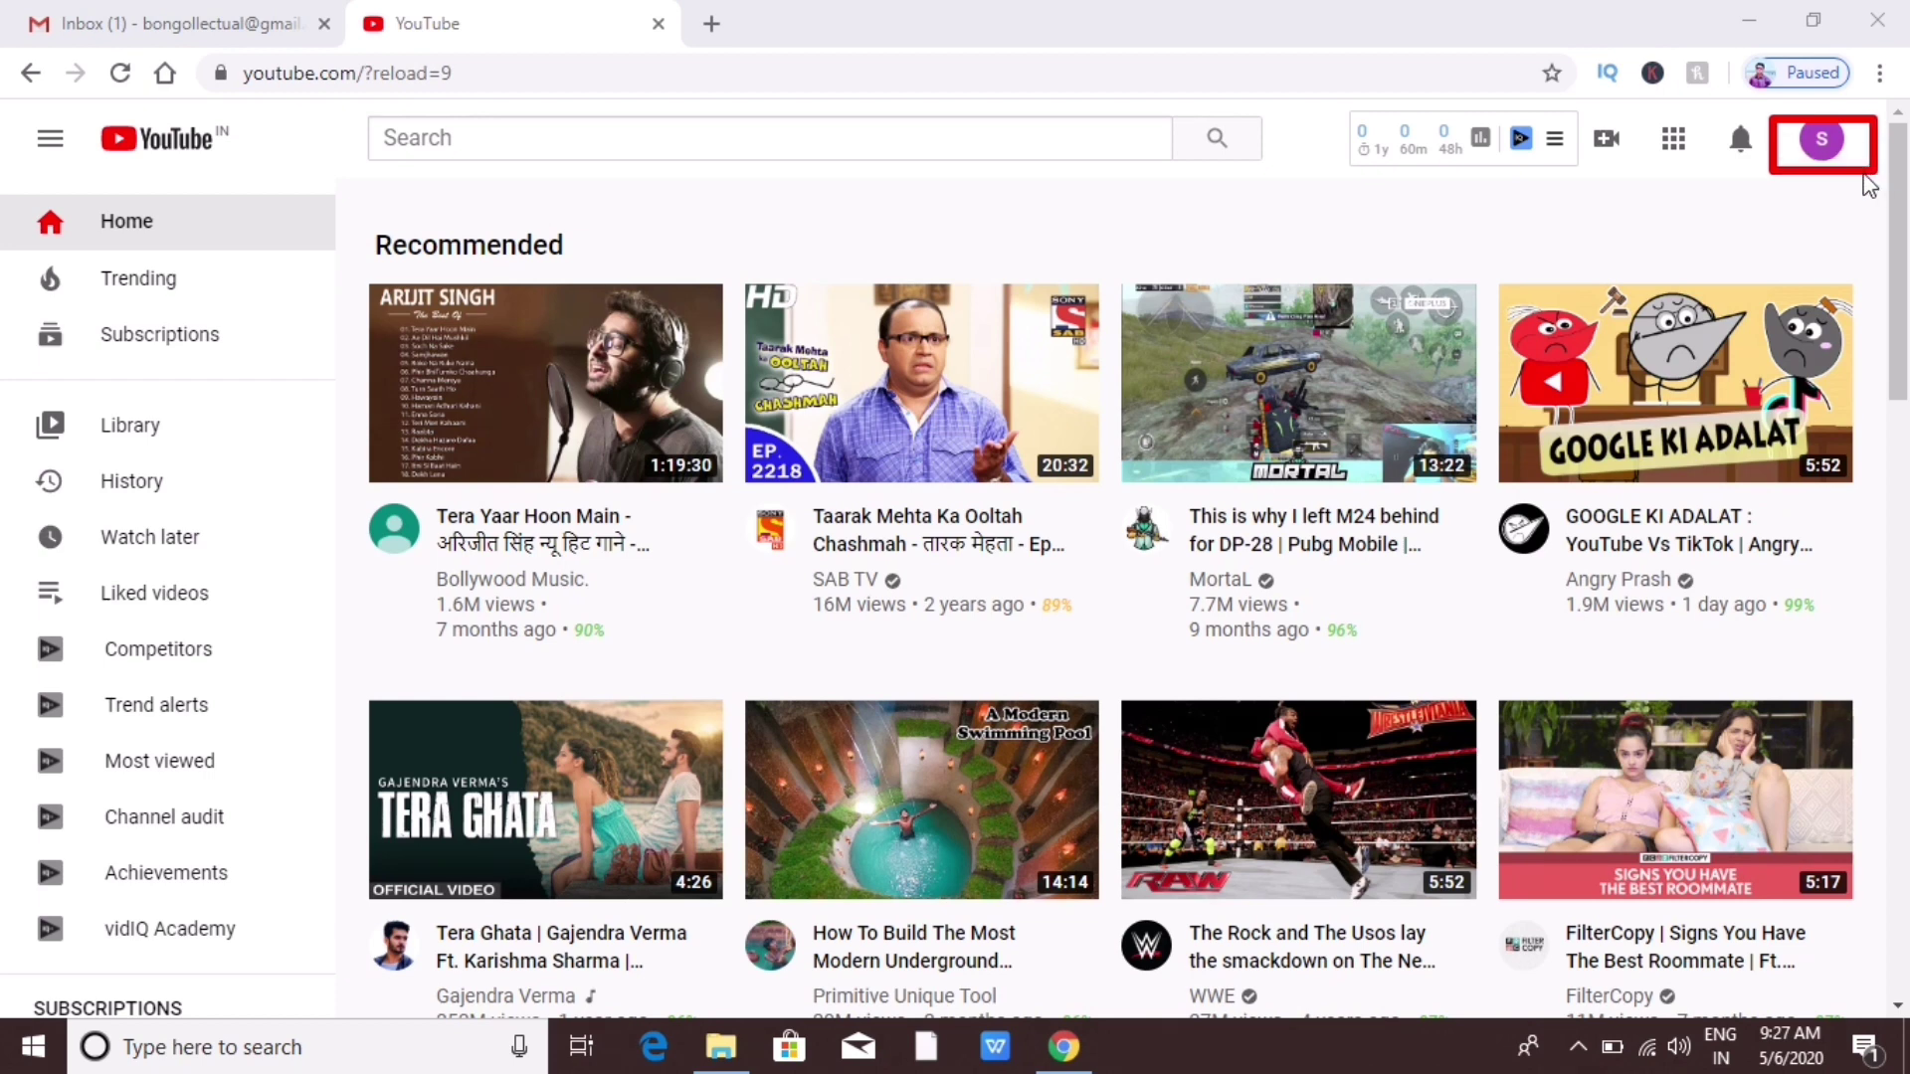
Step: Choose Create a channel from the account avatar menu
click(1808, 158)
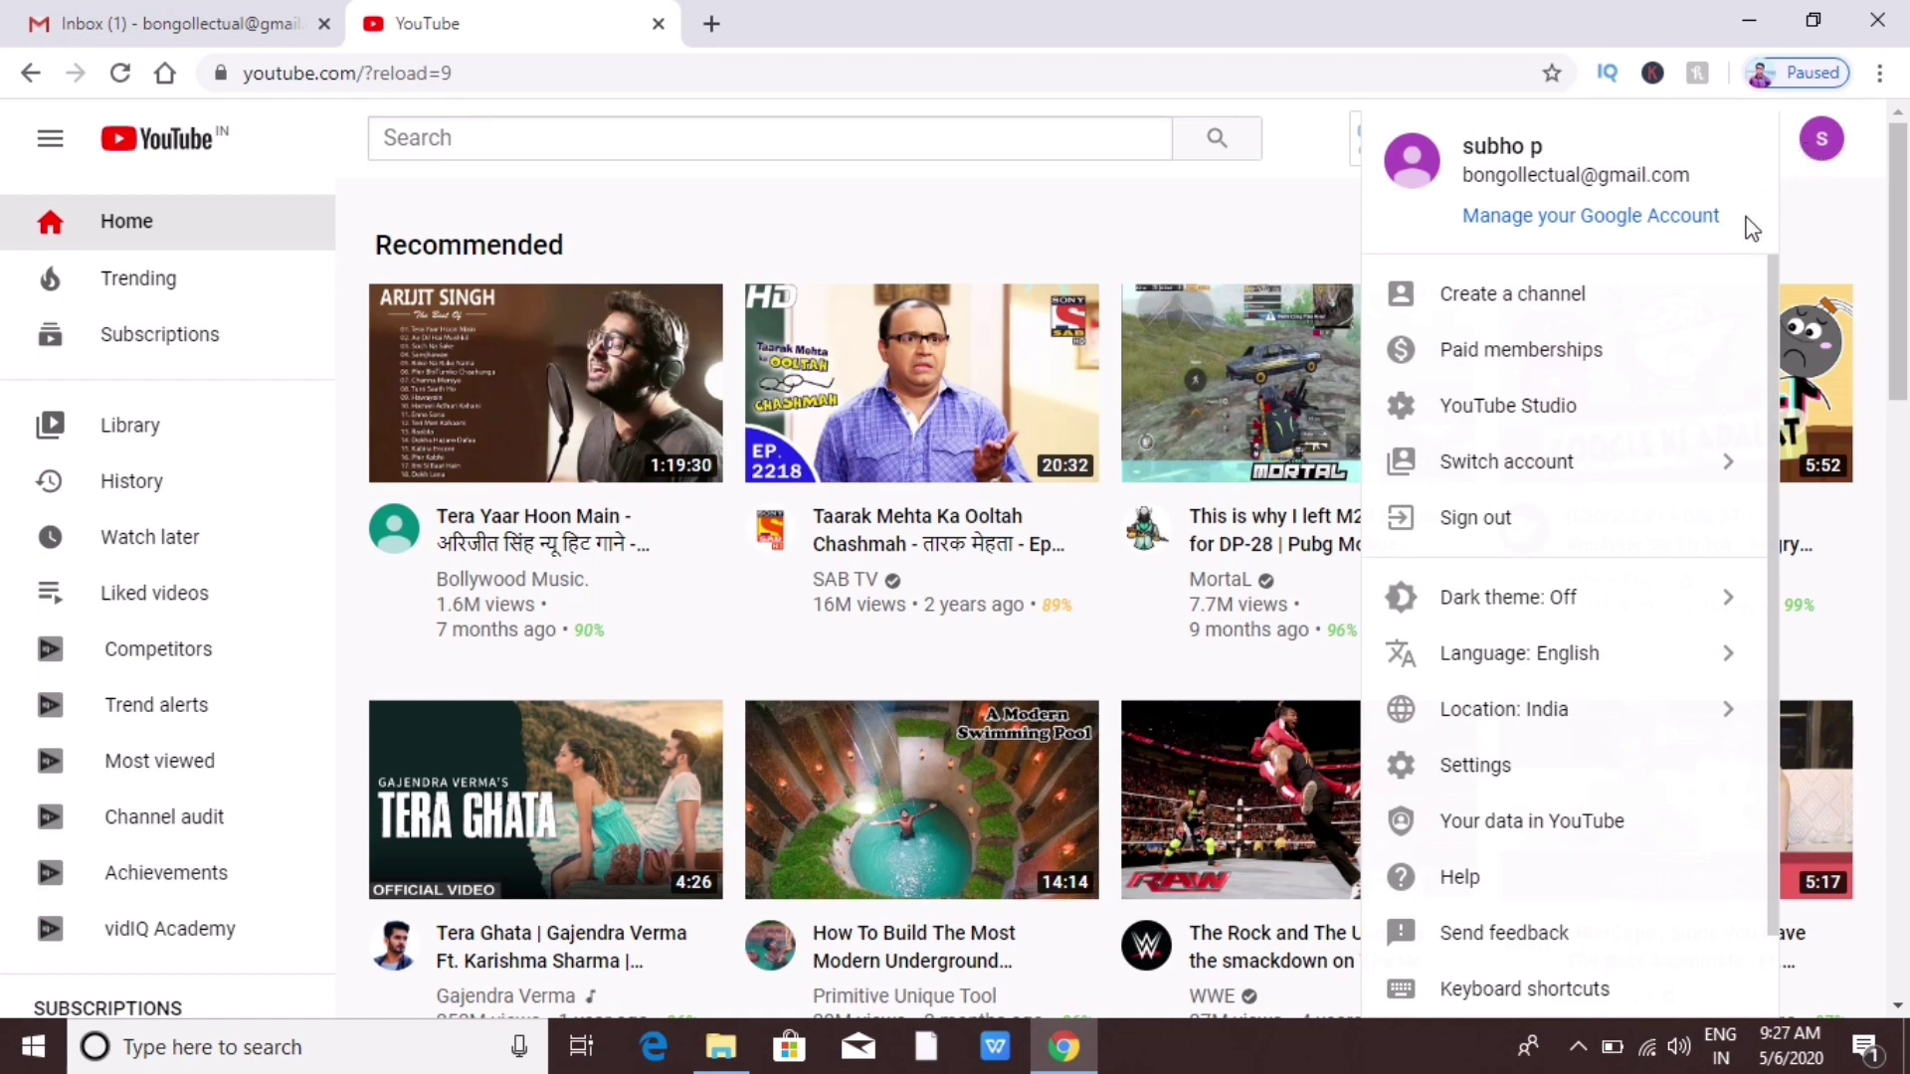
click(1514, 298)
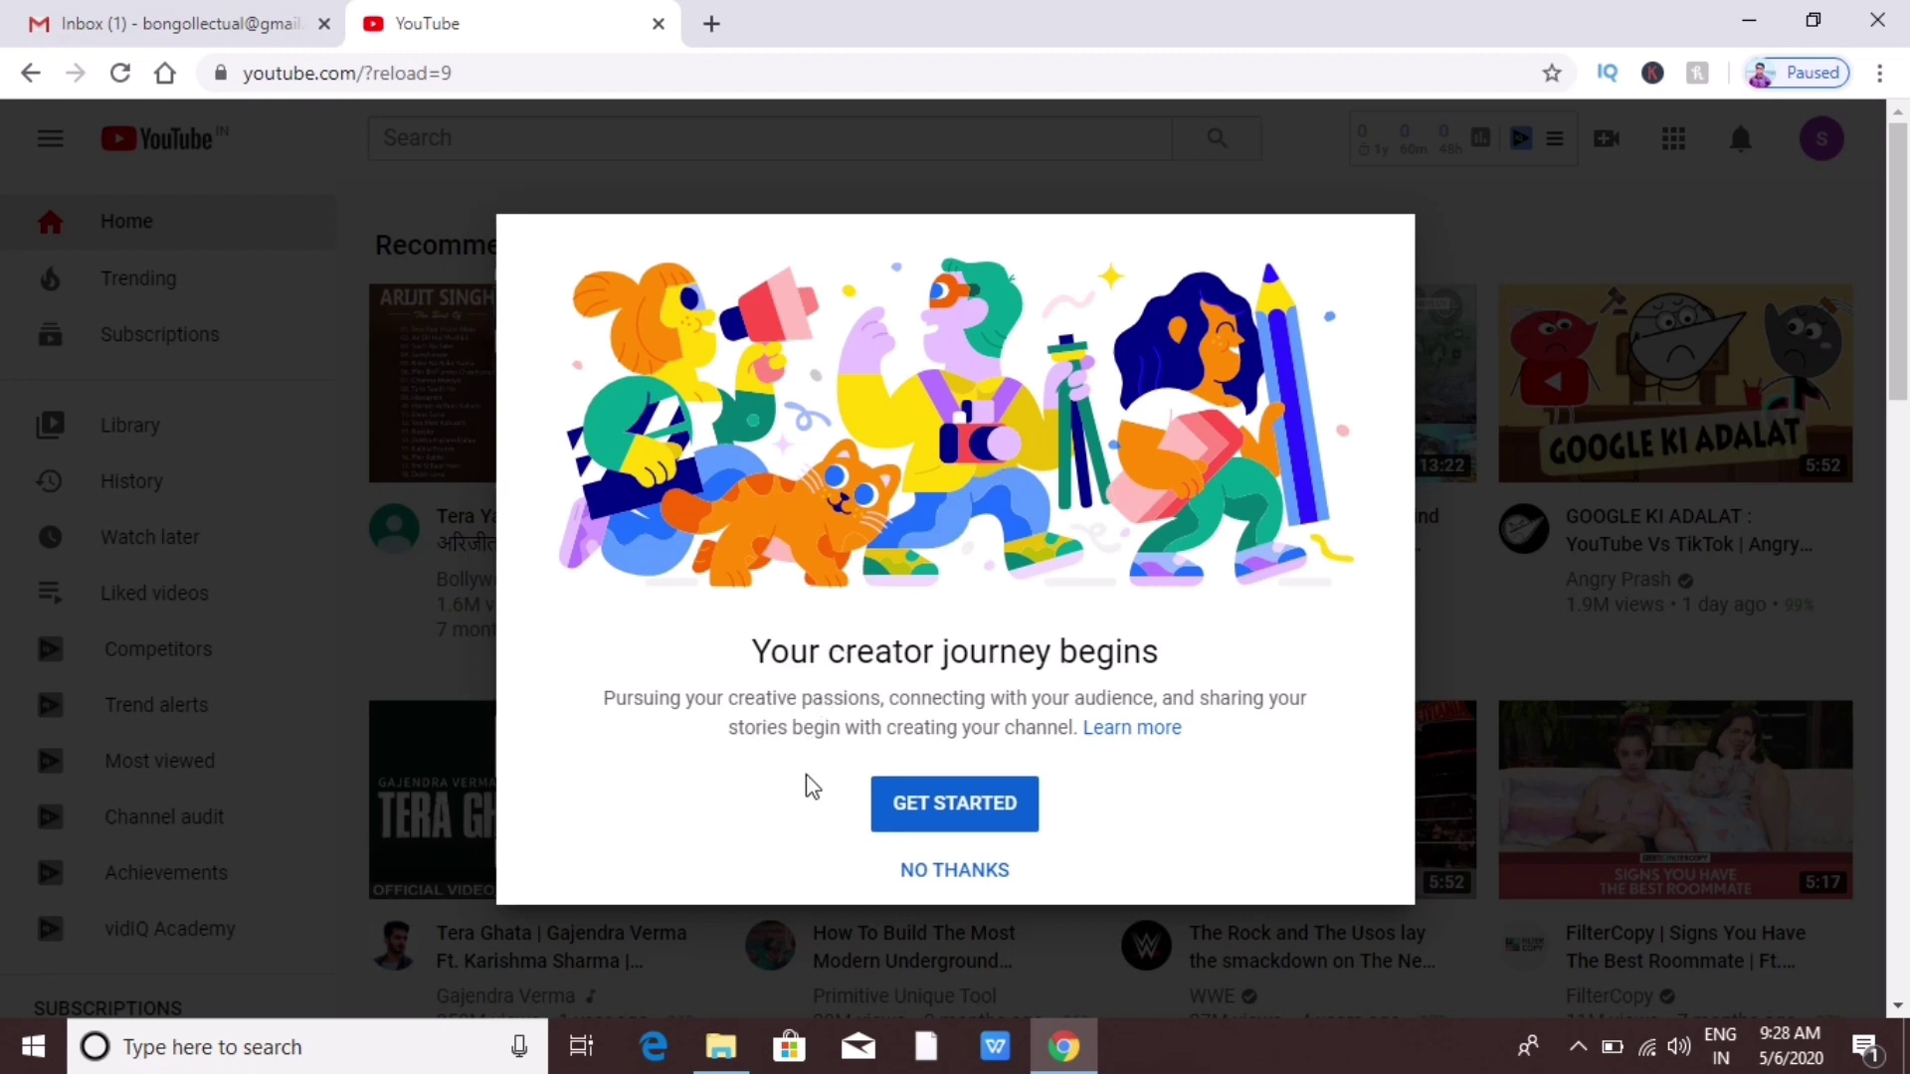
Step: Choose a custom channel name, enter 'Bongollectual', and tick the new Google Account acknowledgement
click(930, 804)
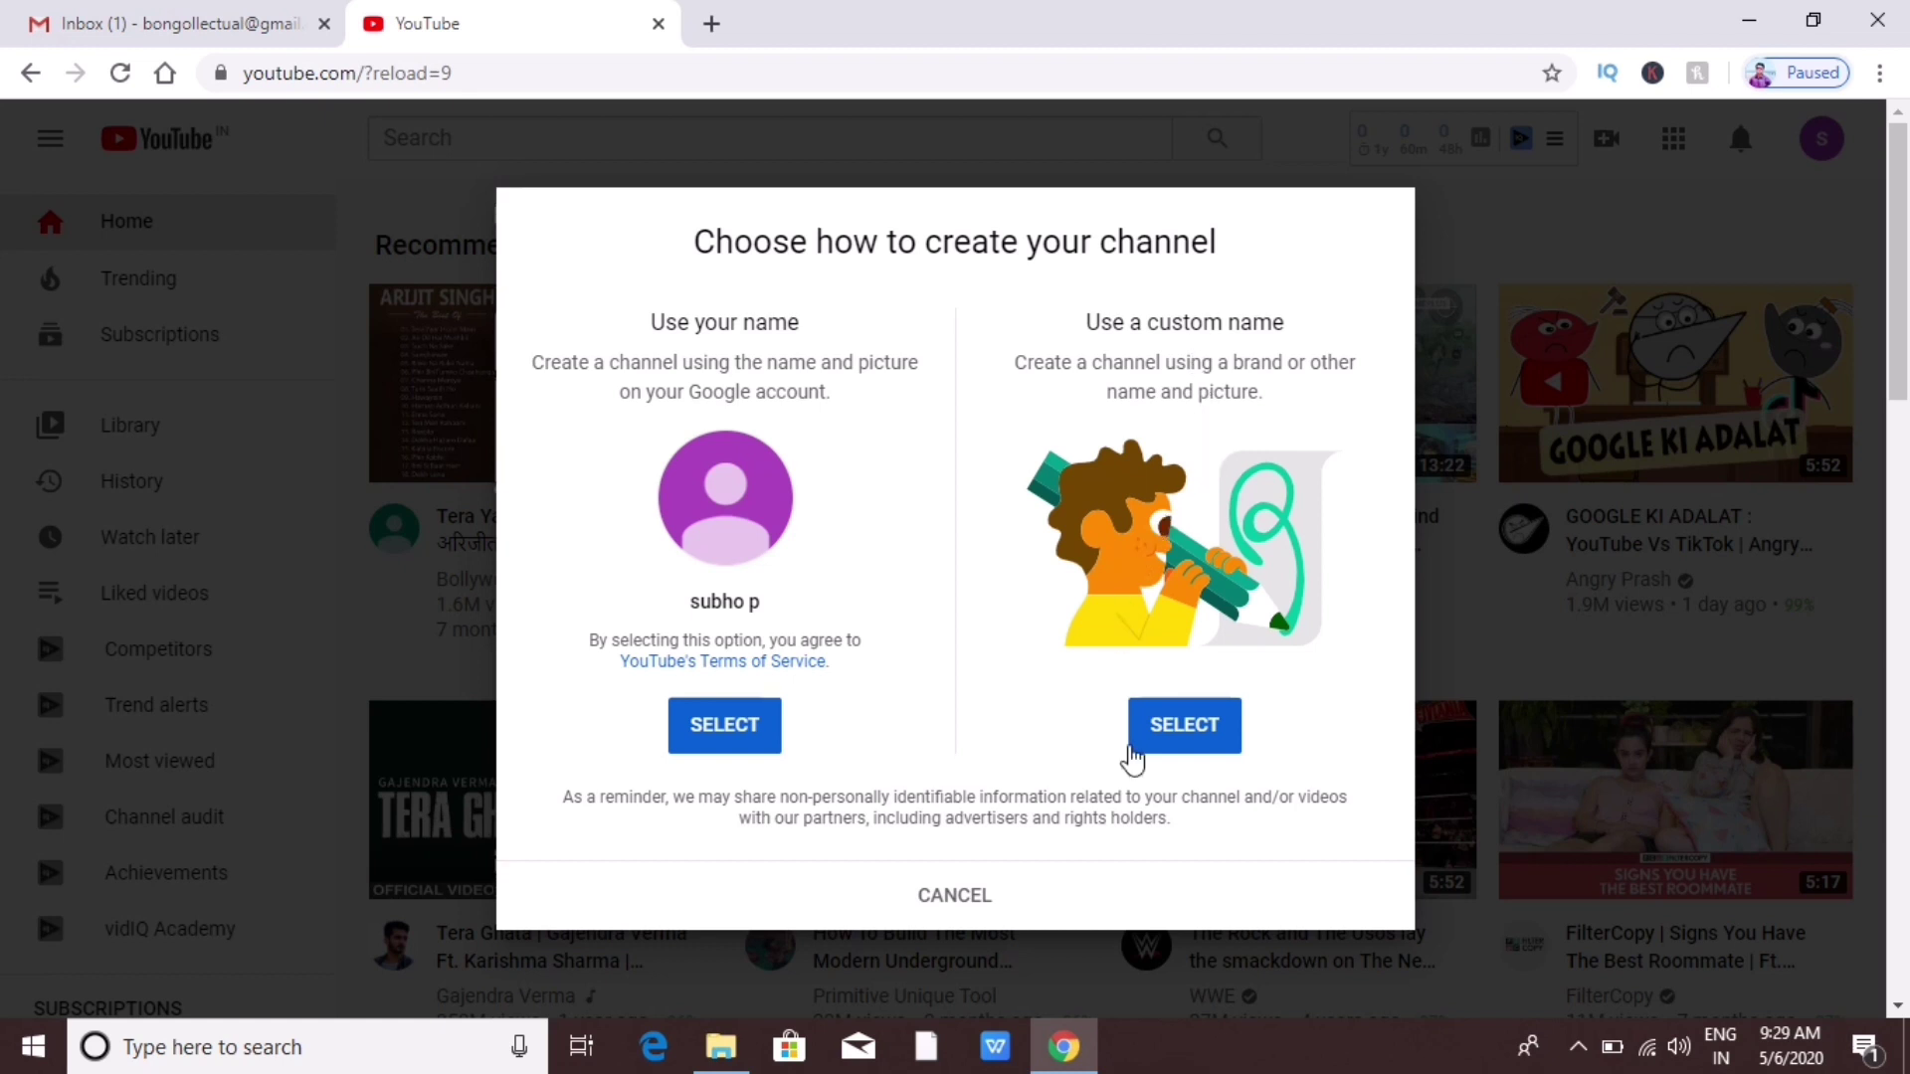
click(1170, 746)
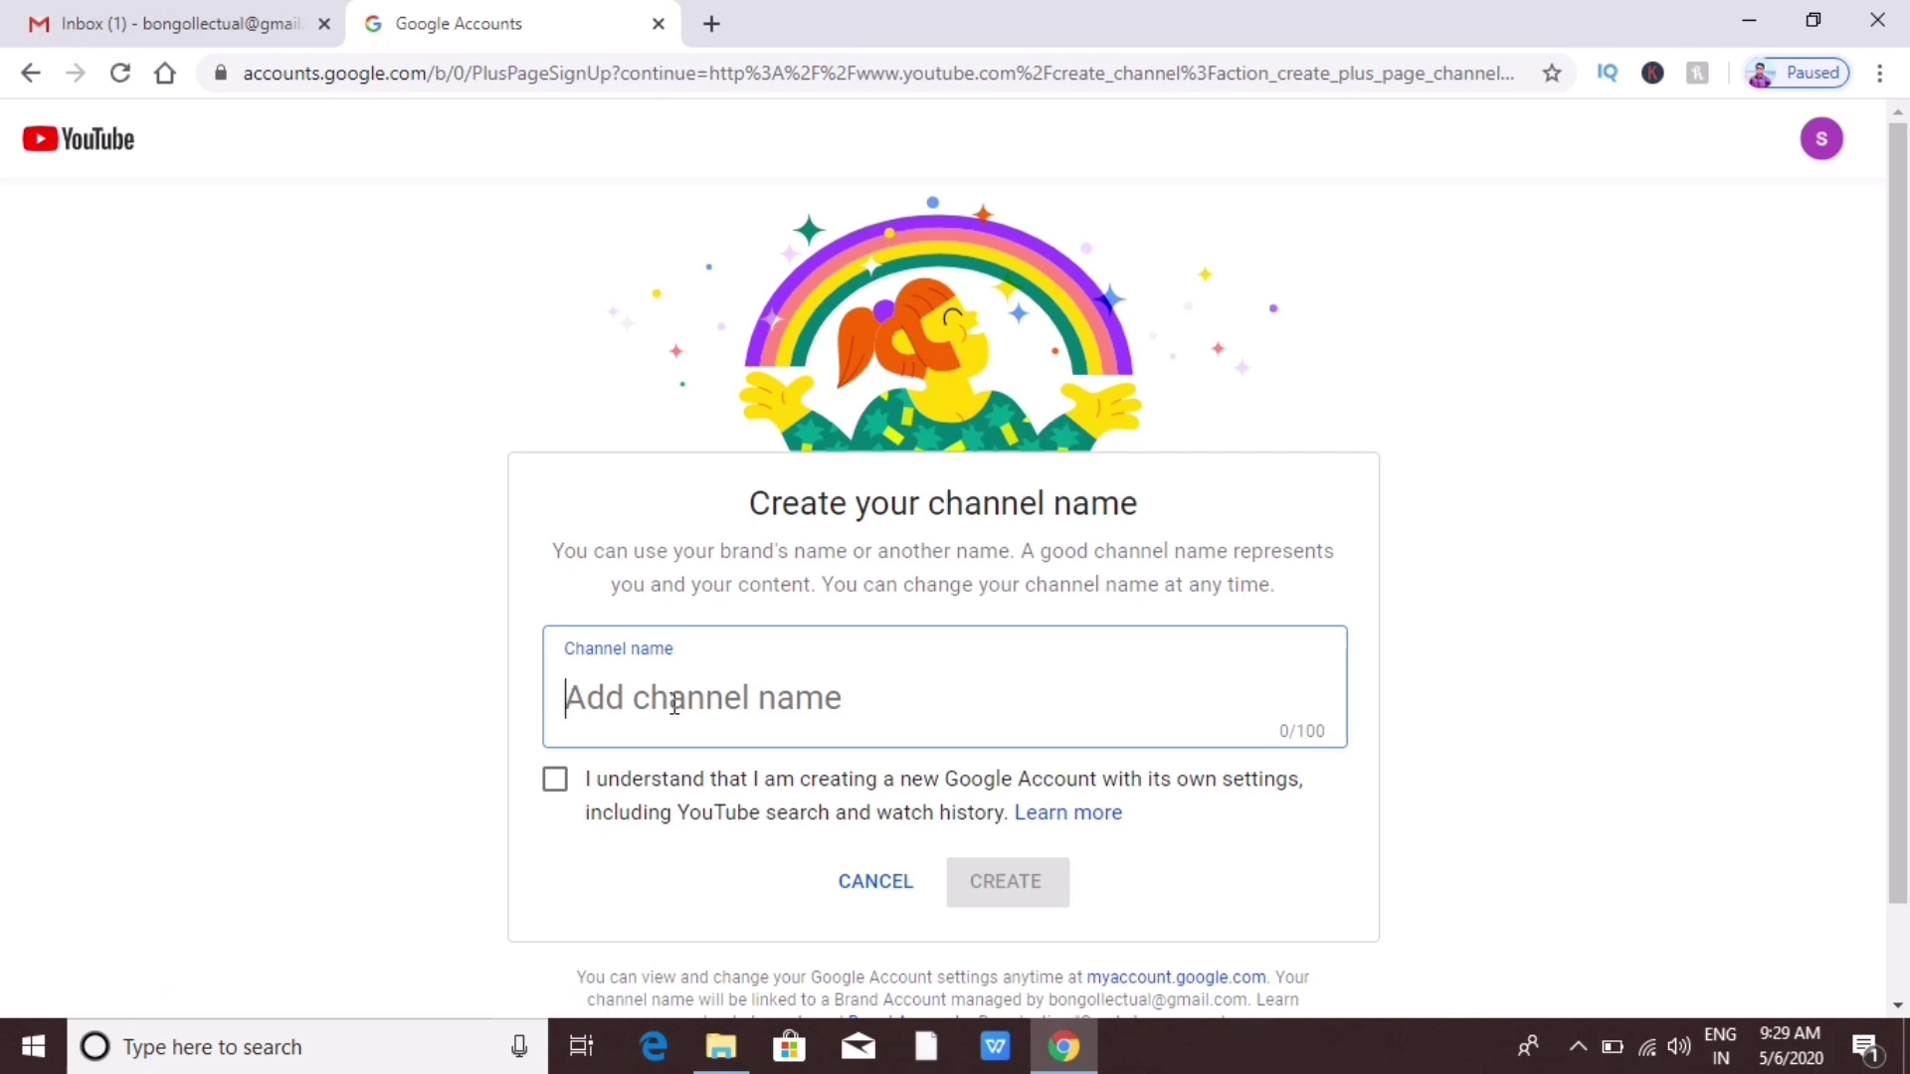
text(Bongo)
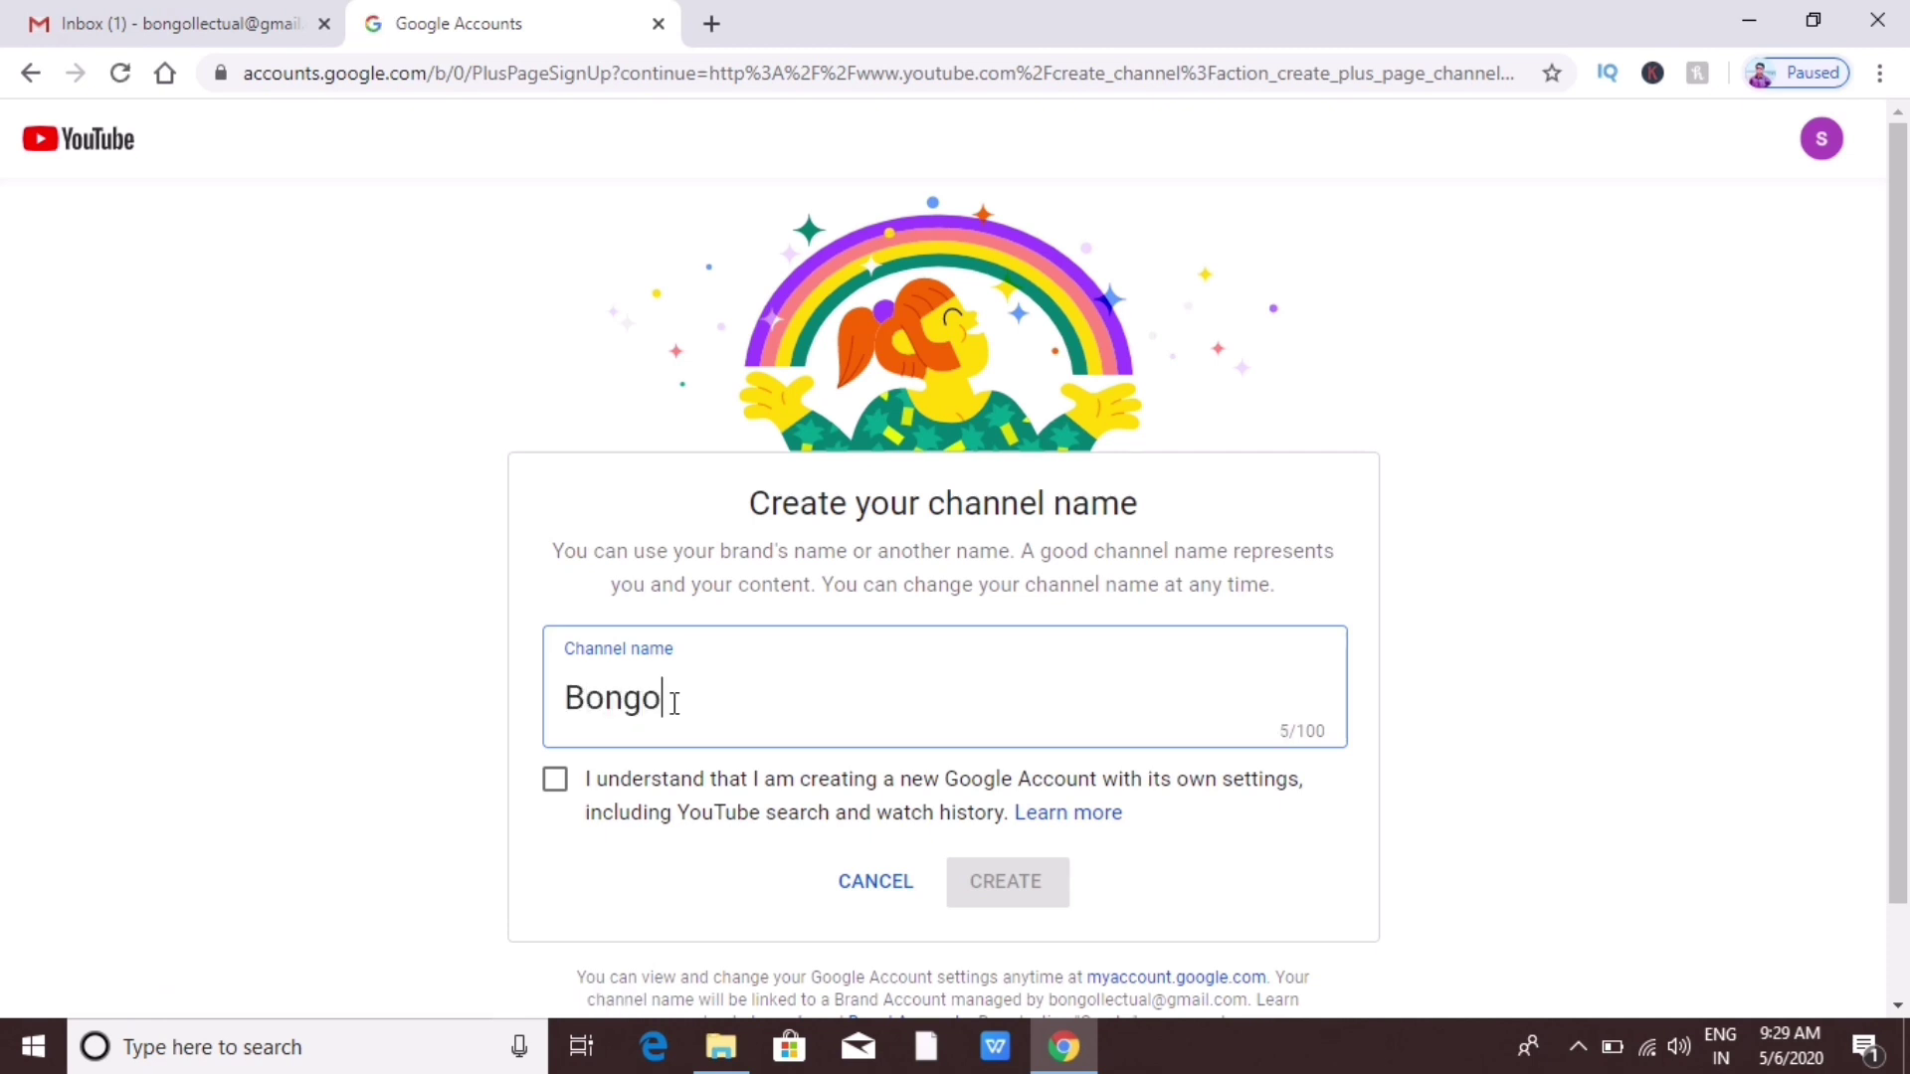
text(llectual)
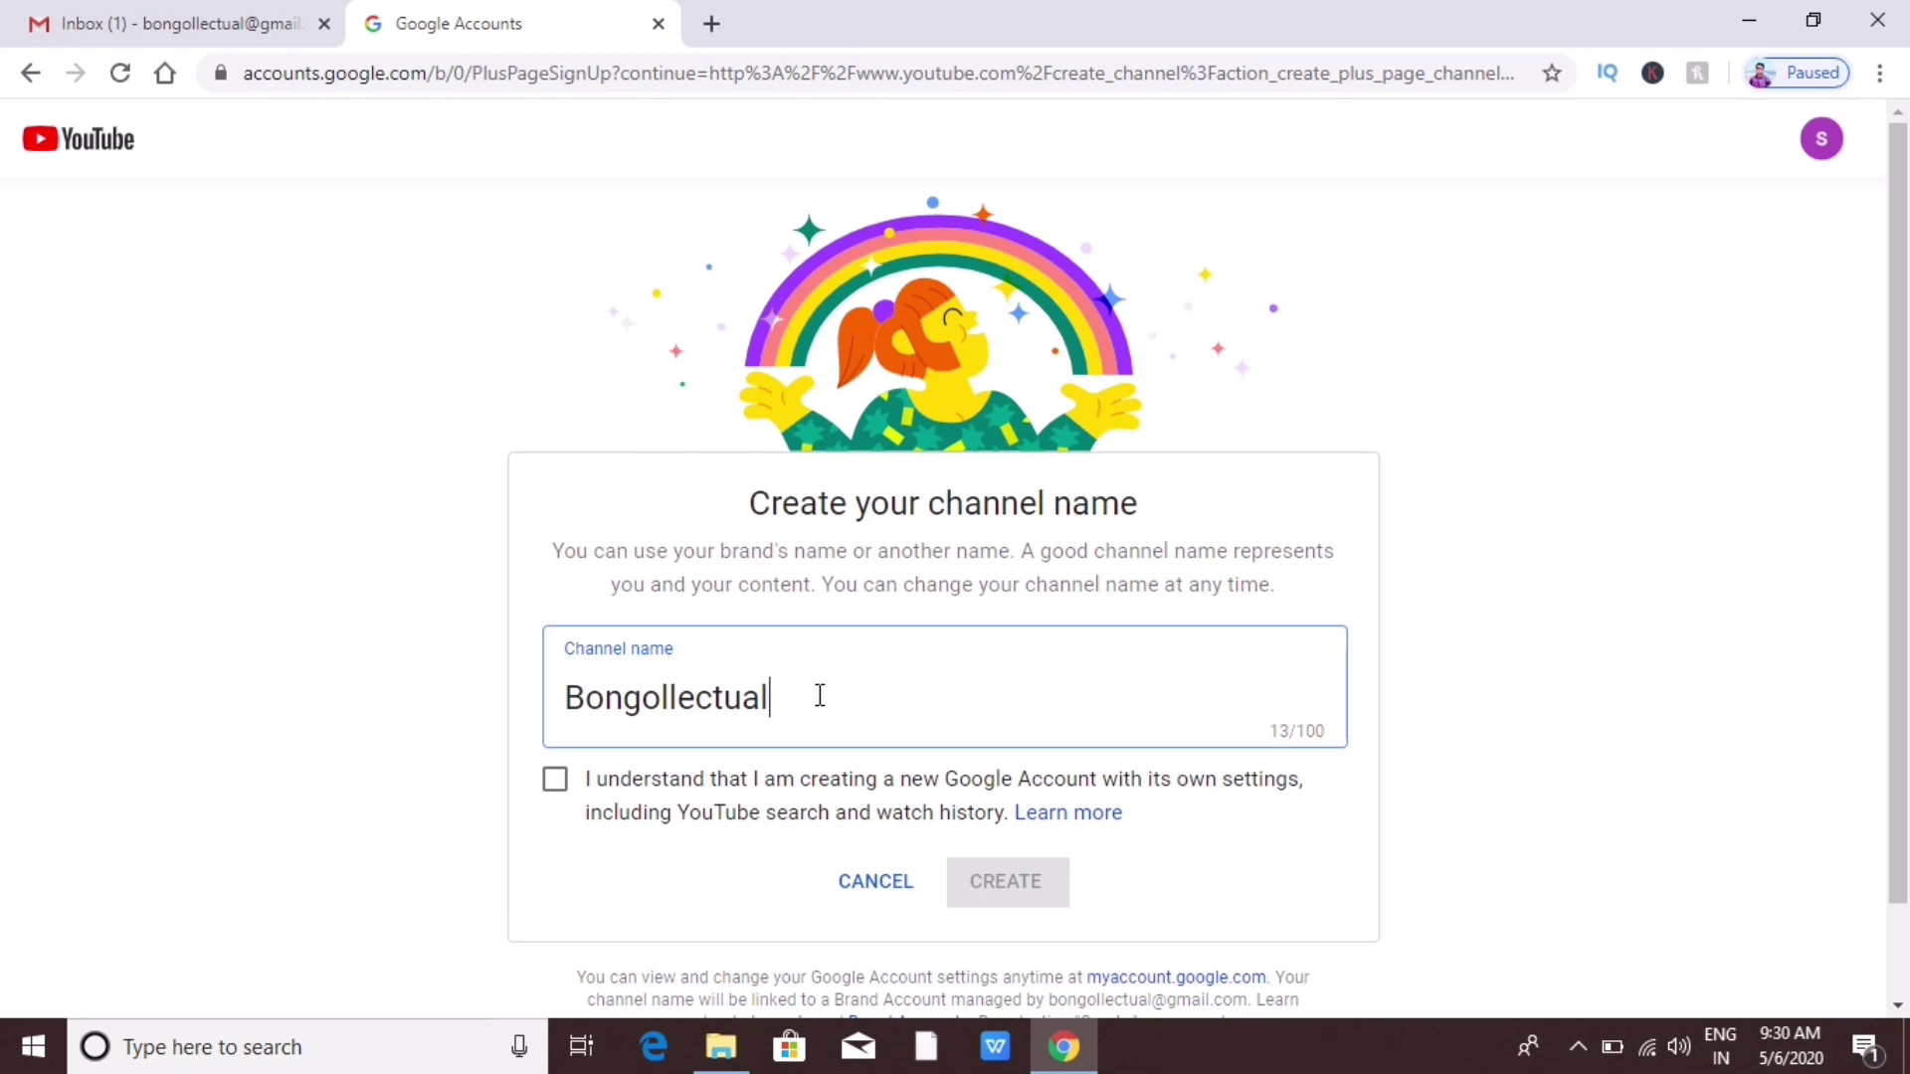
click(557, 786)
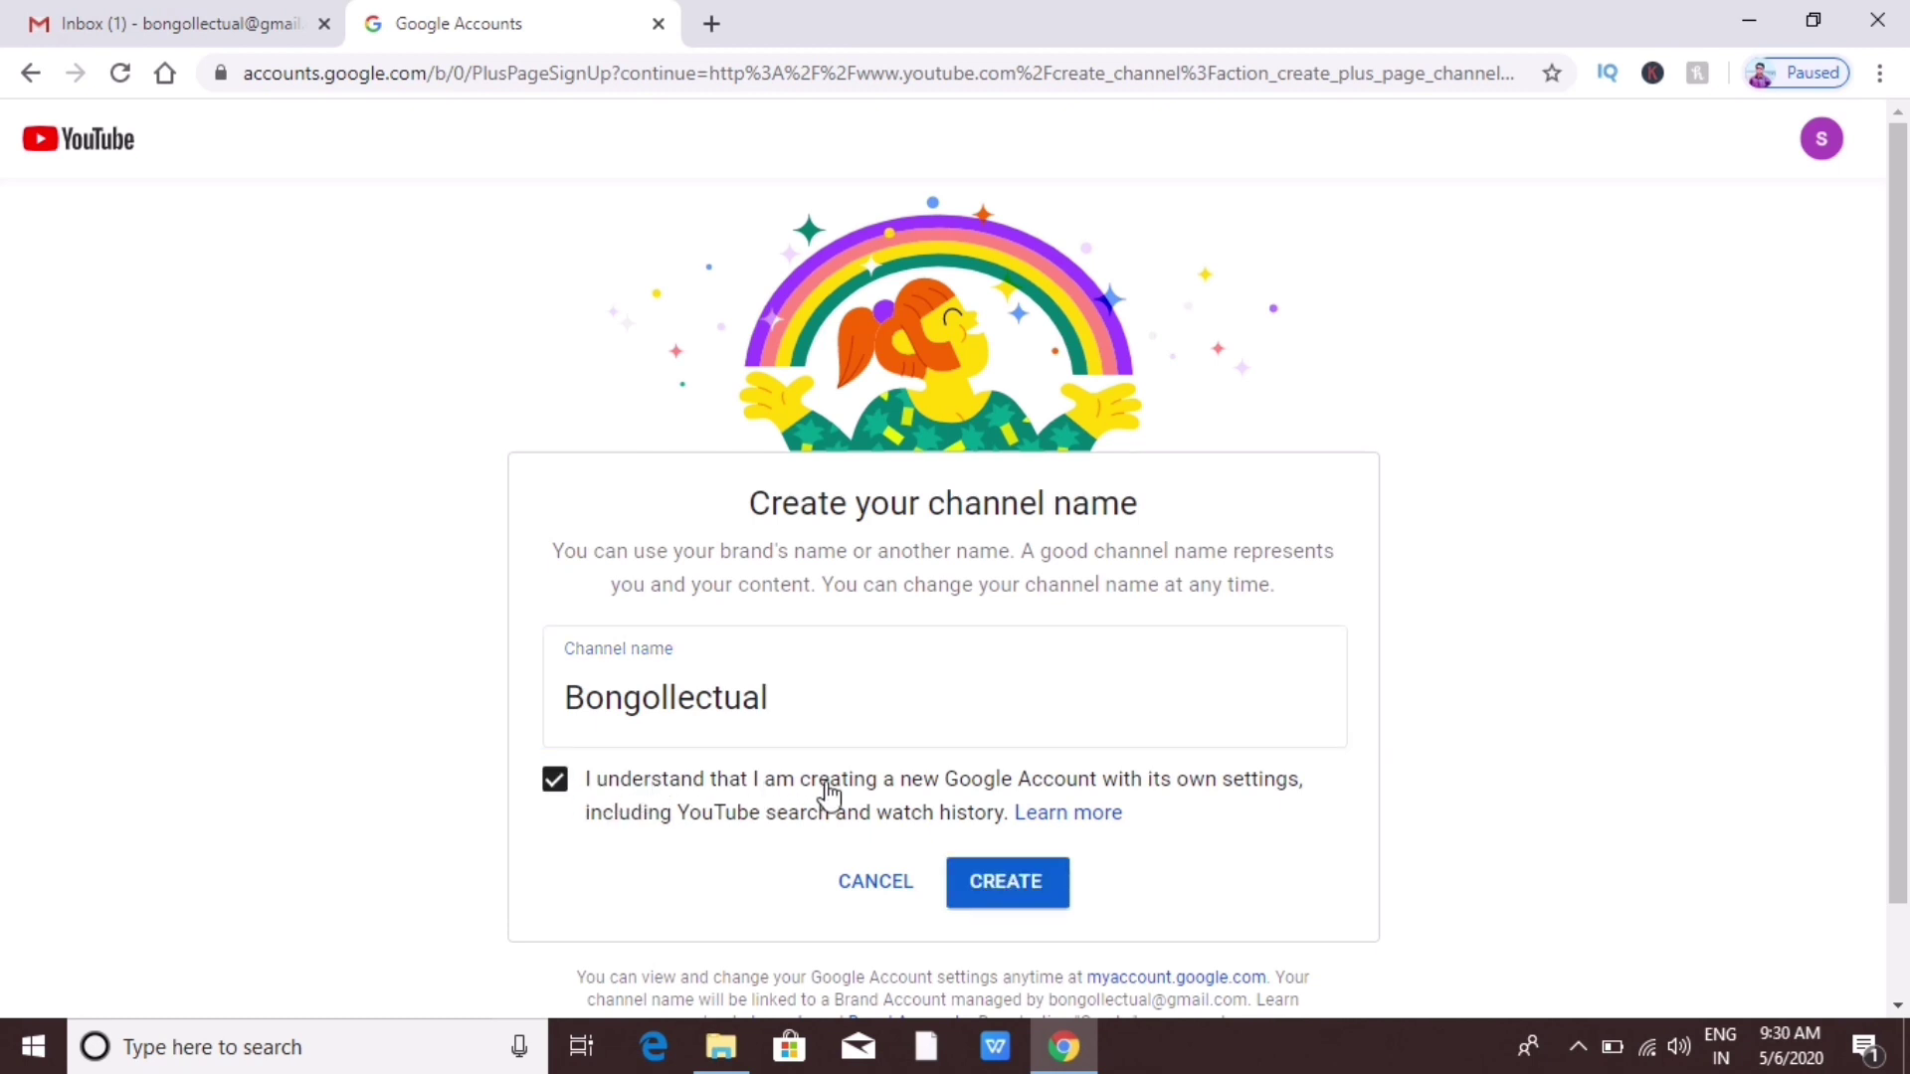
Step: Create the Bongollectual channel and look over the setup page
click(1006, 896)
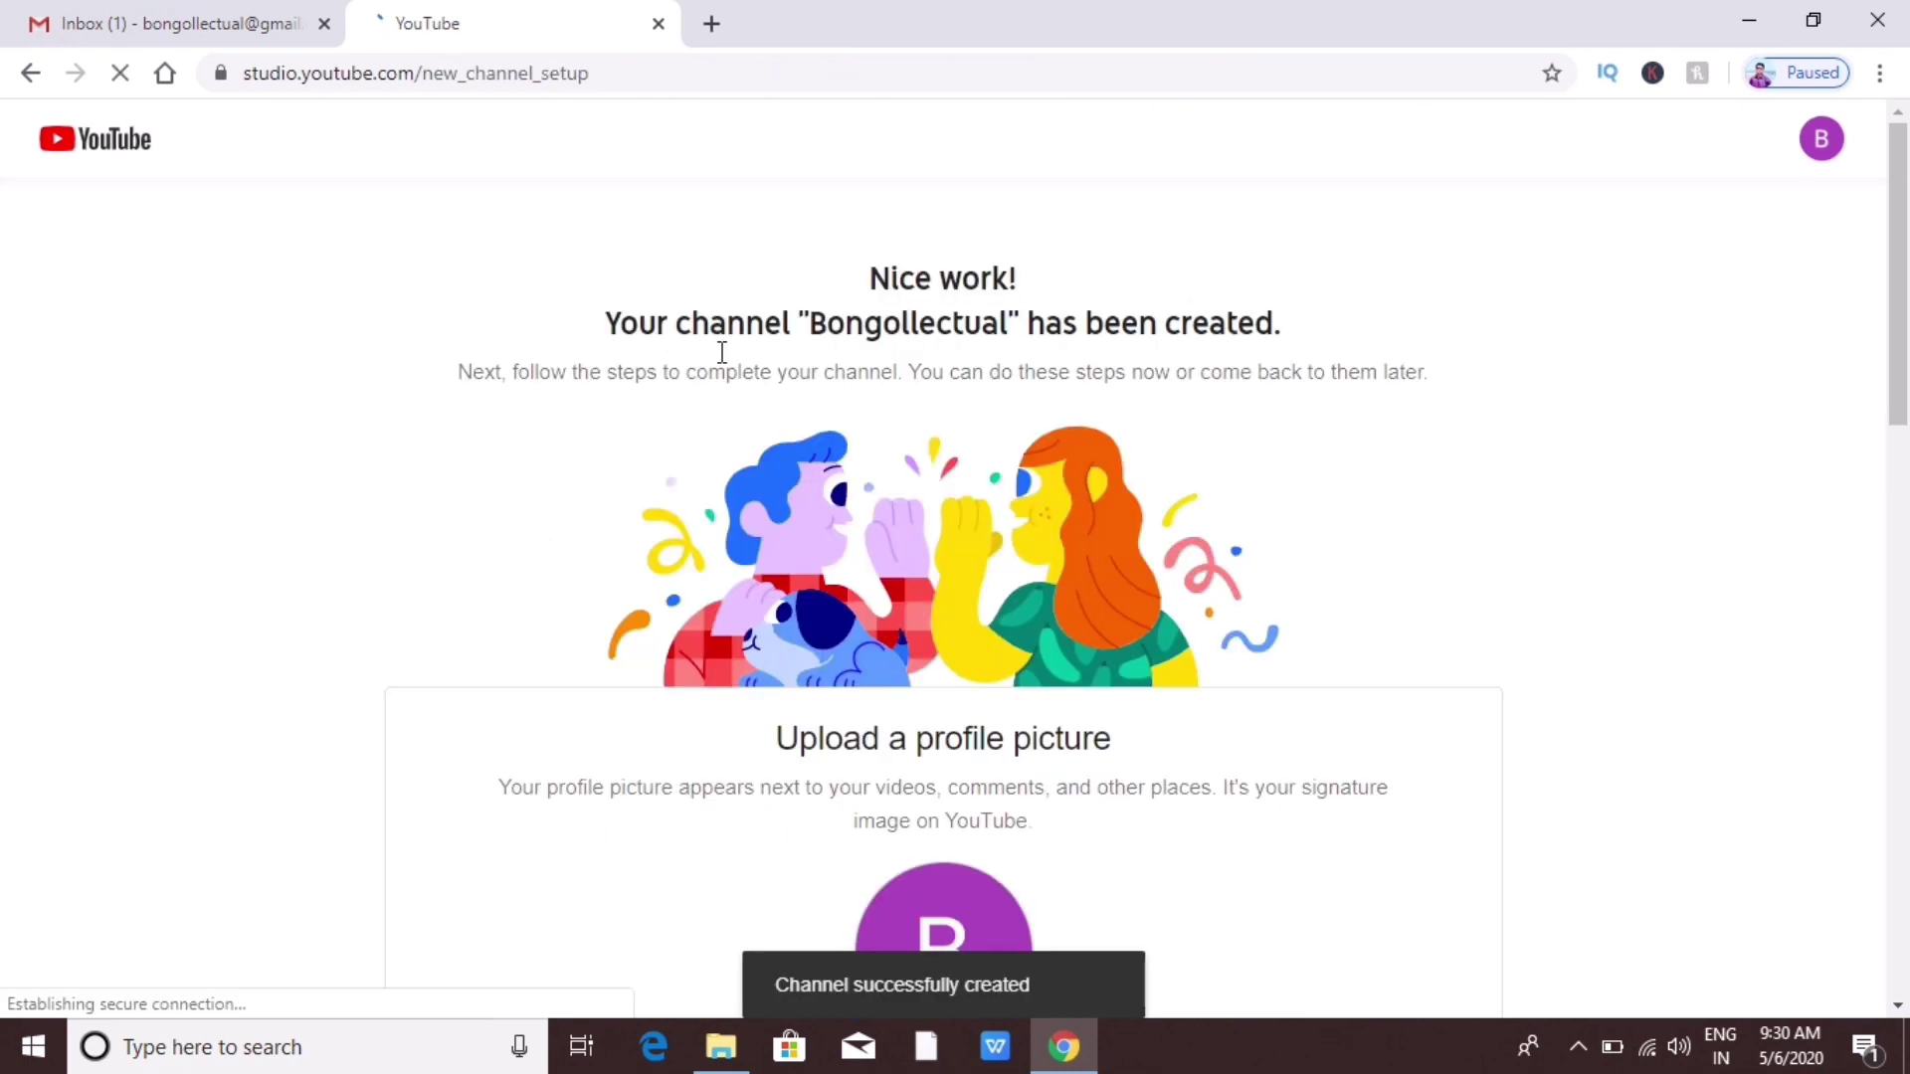
scroll(1395, 592, down, 1)
scroll(1396, 592, down, 8)
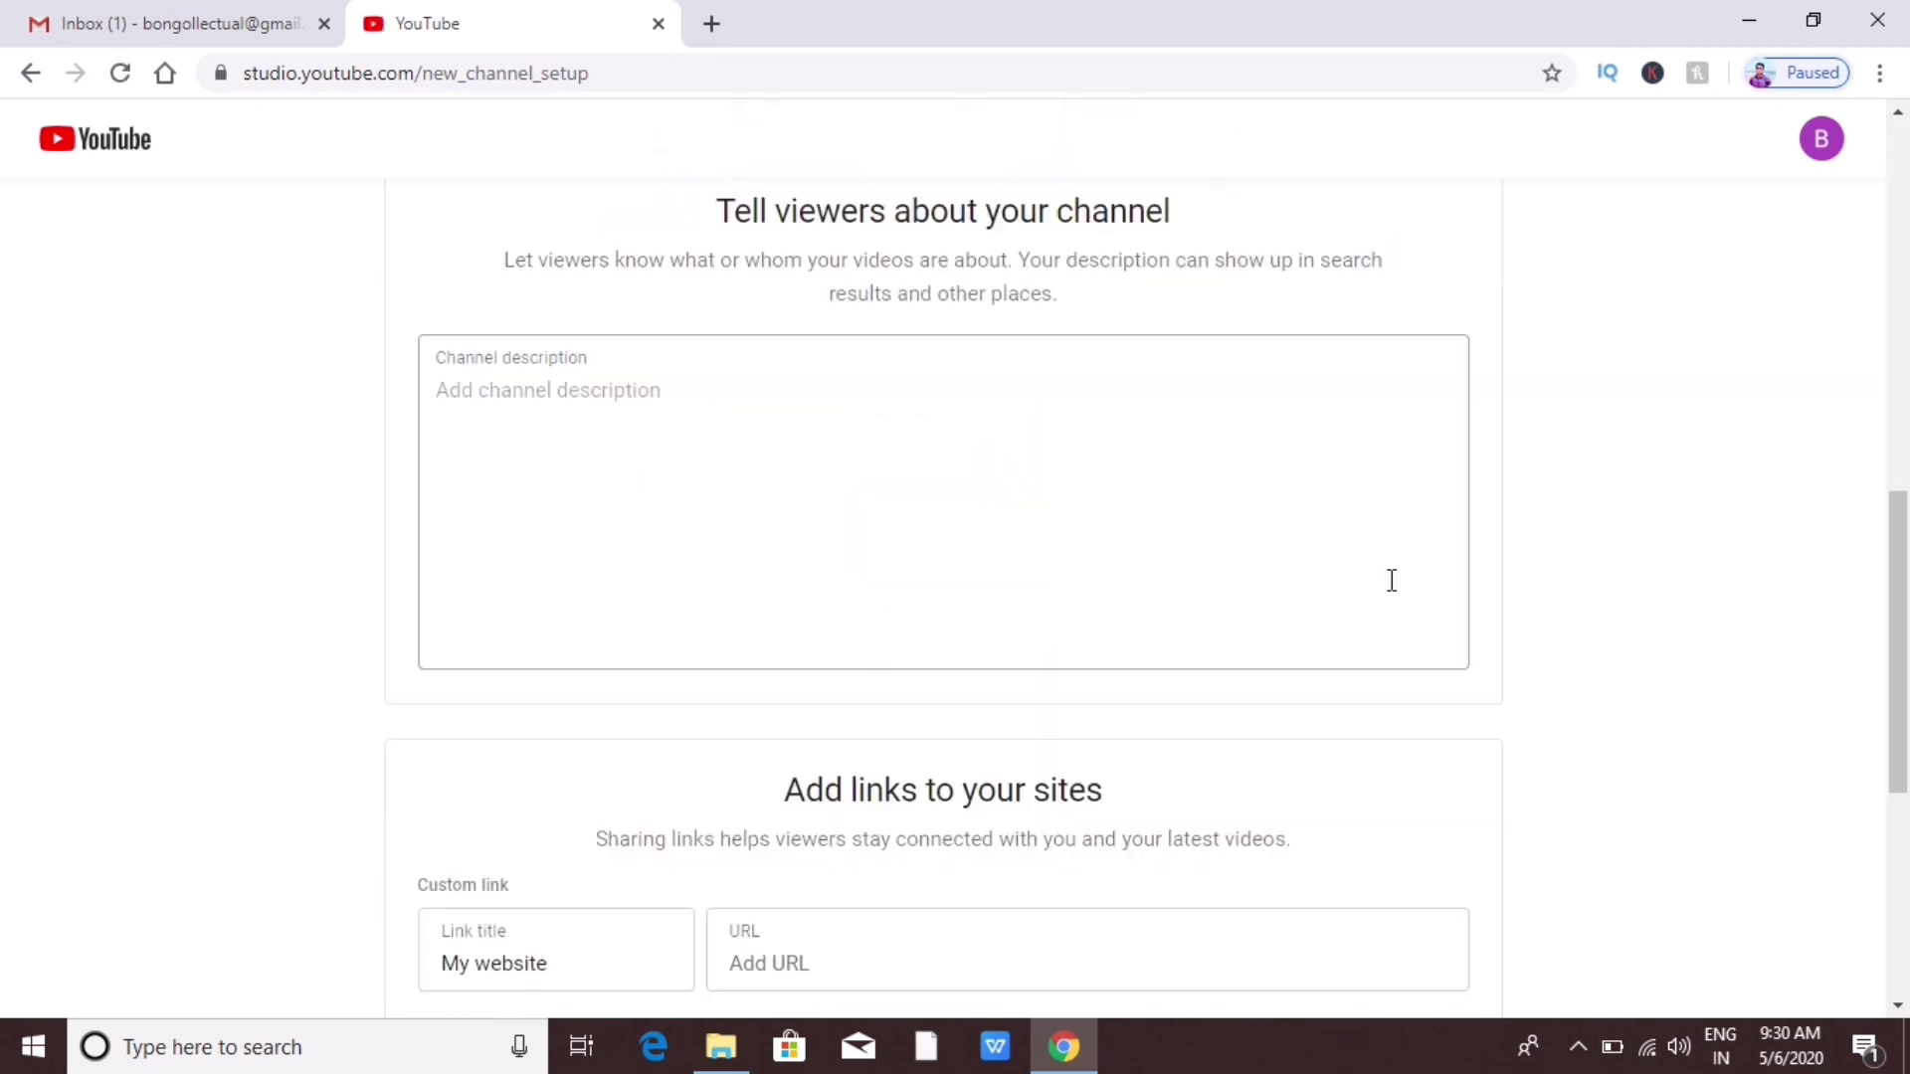
scroll(1392, 580, up, 8)
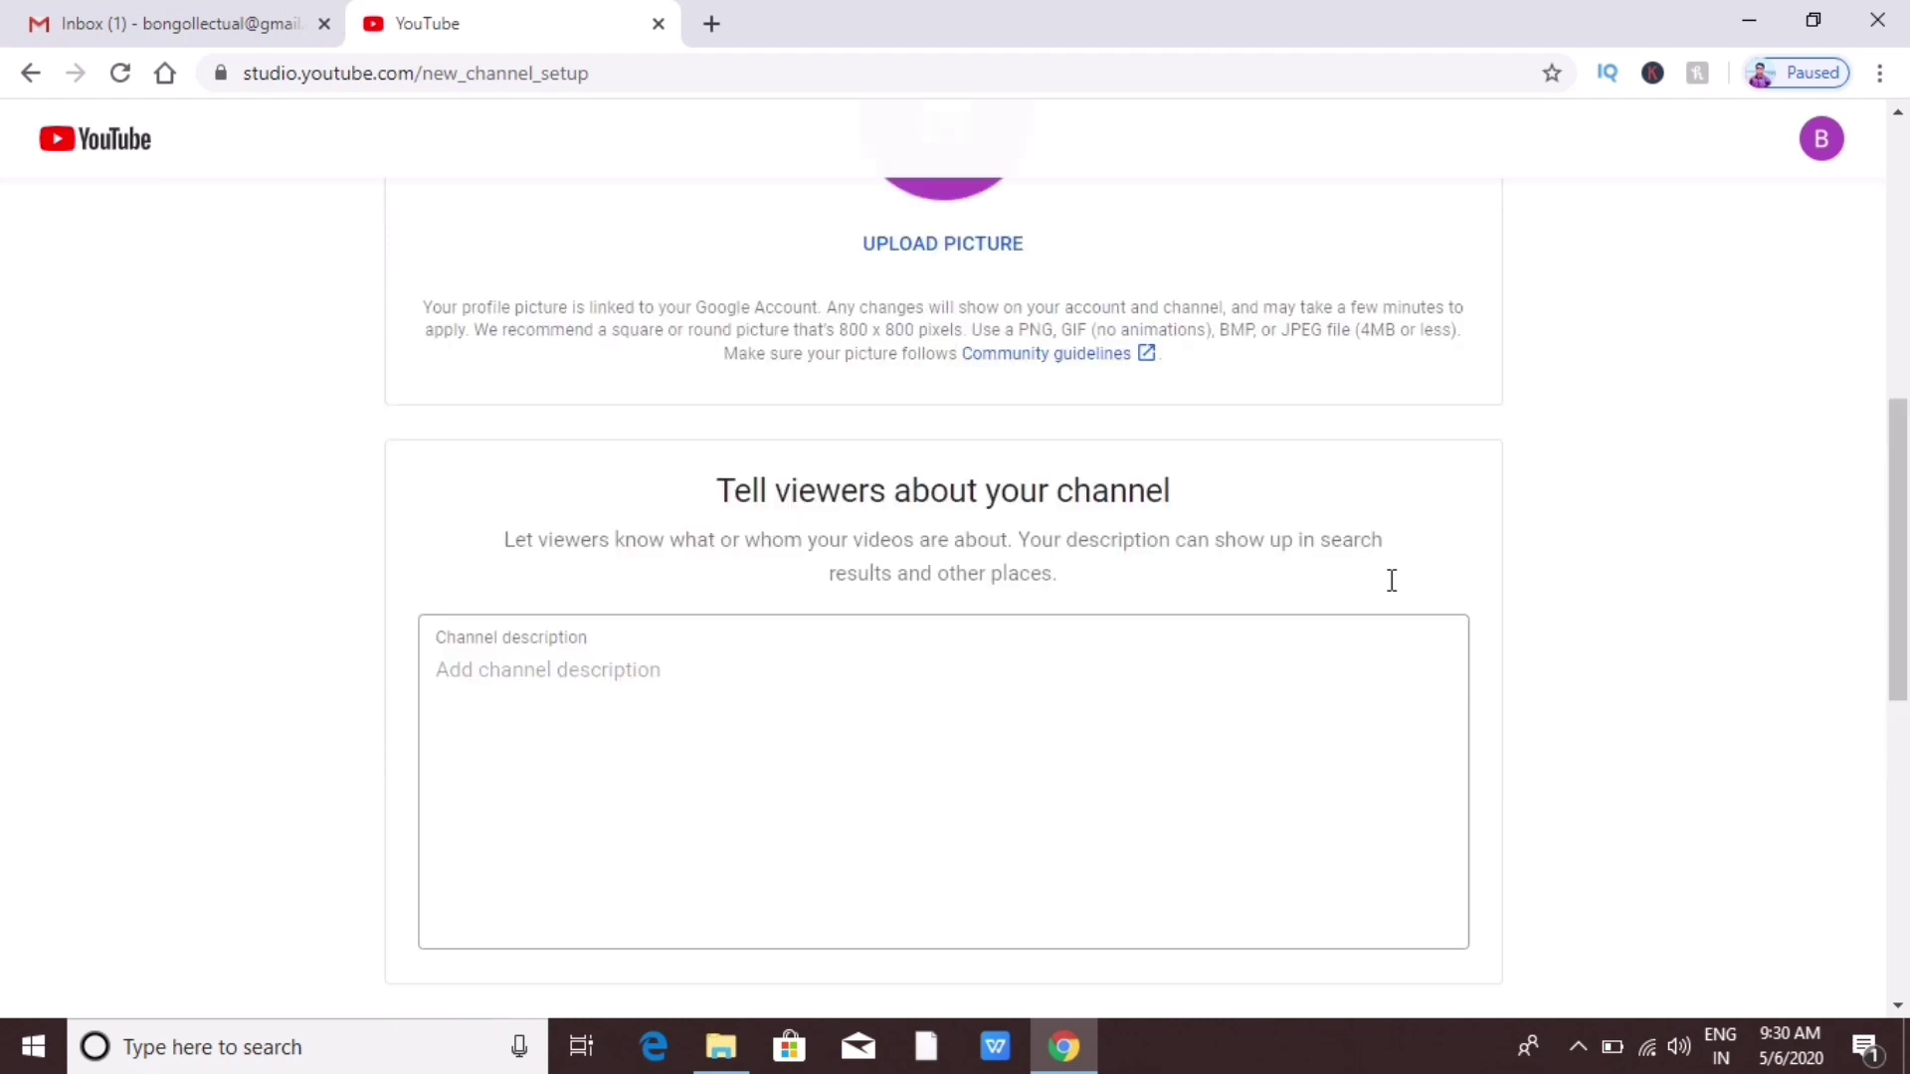
scroll(1395, 592, up, 1)
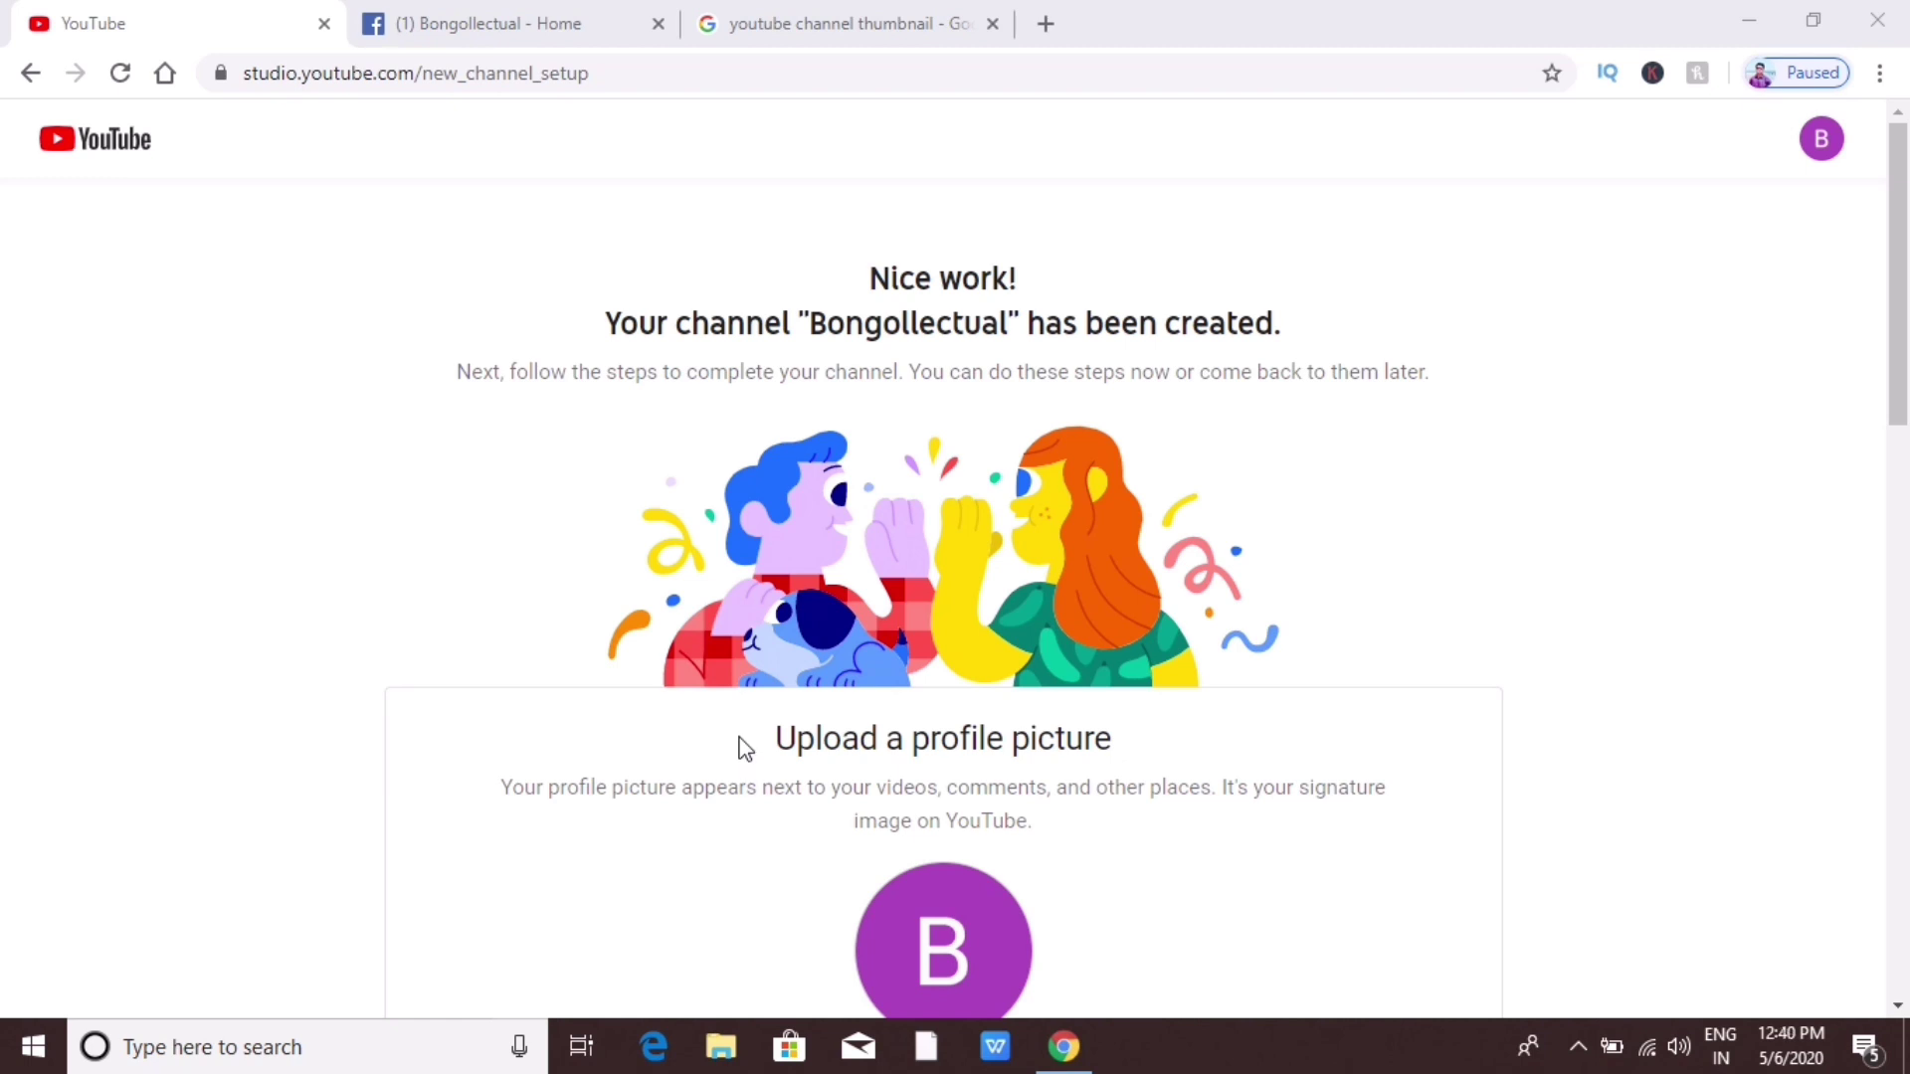
scroll(744, 748, down, 1)
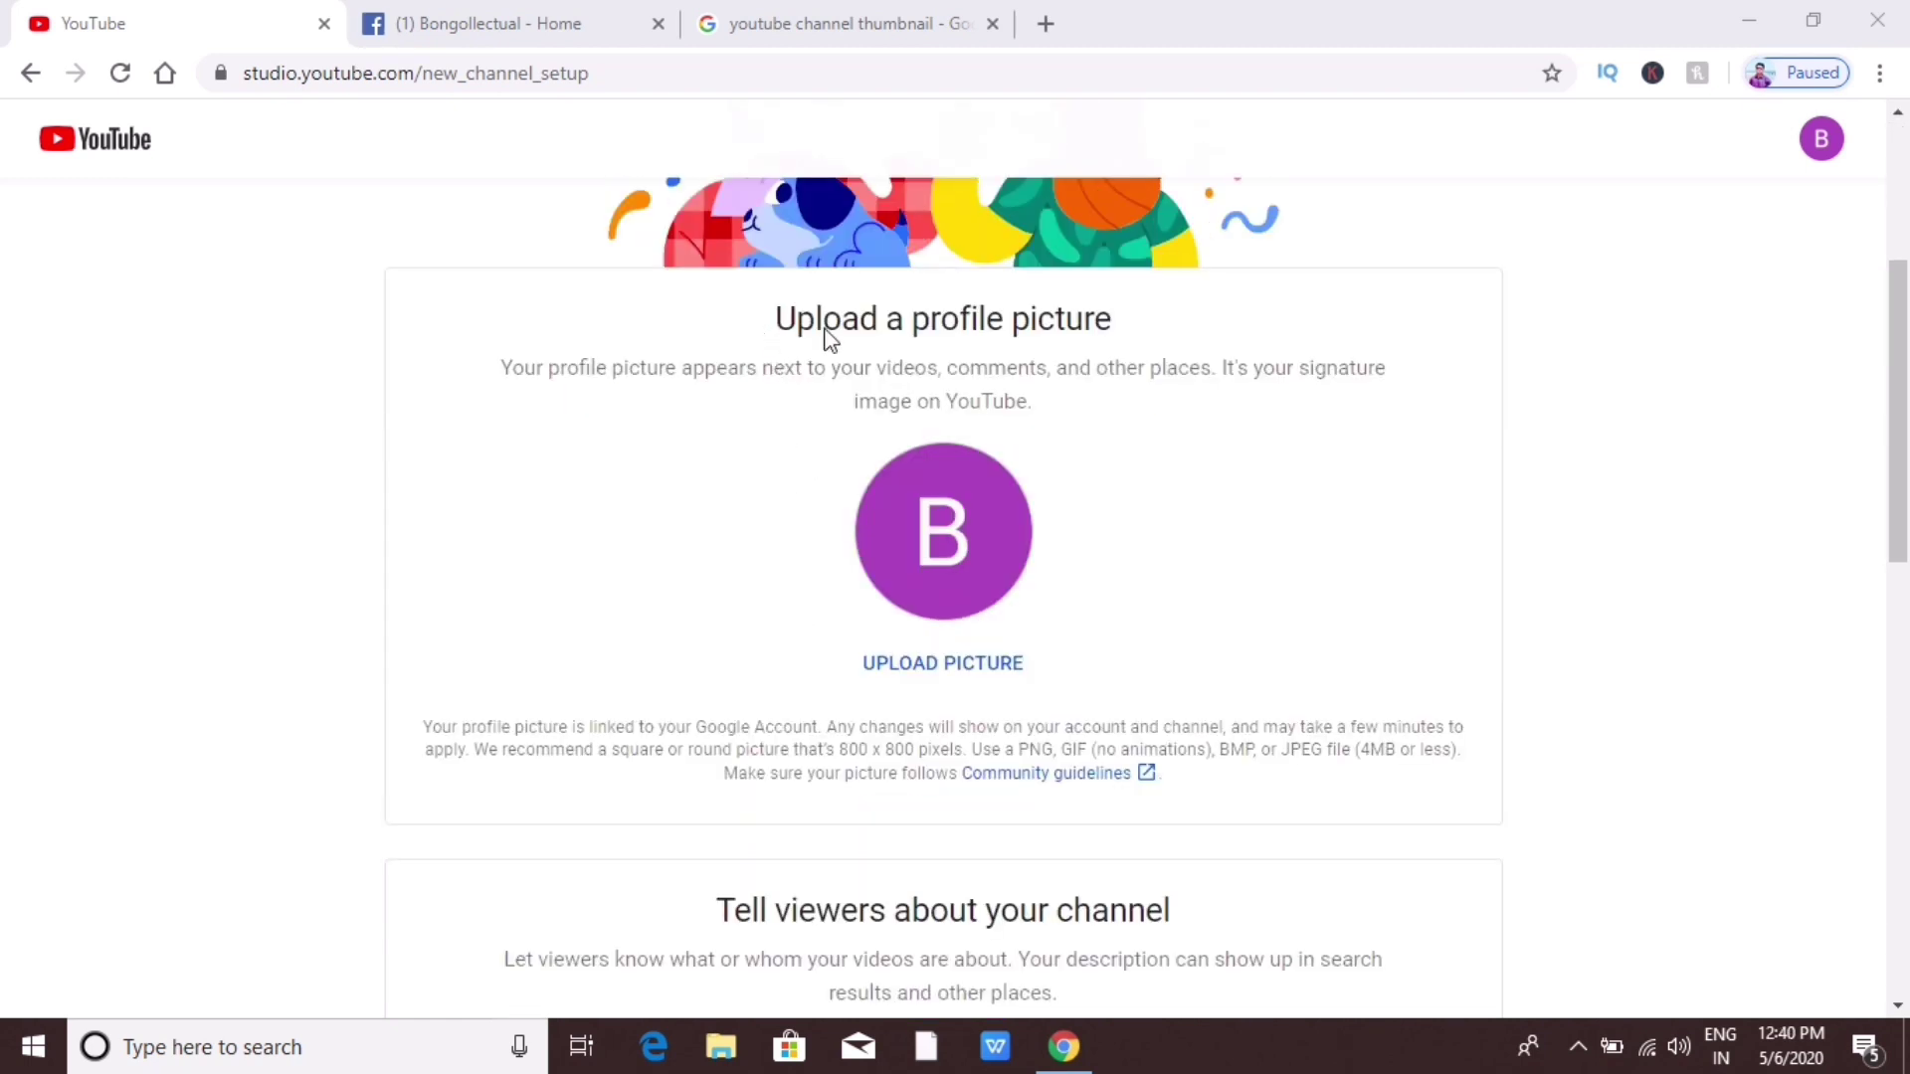
Step: Upload the comica photo from the Desktop as the channel profile picture
click(912, 676)
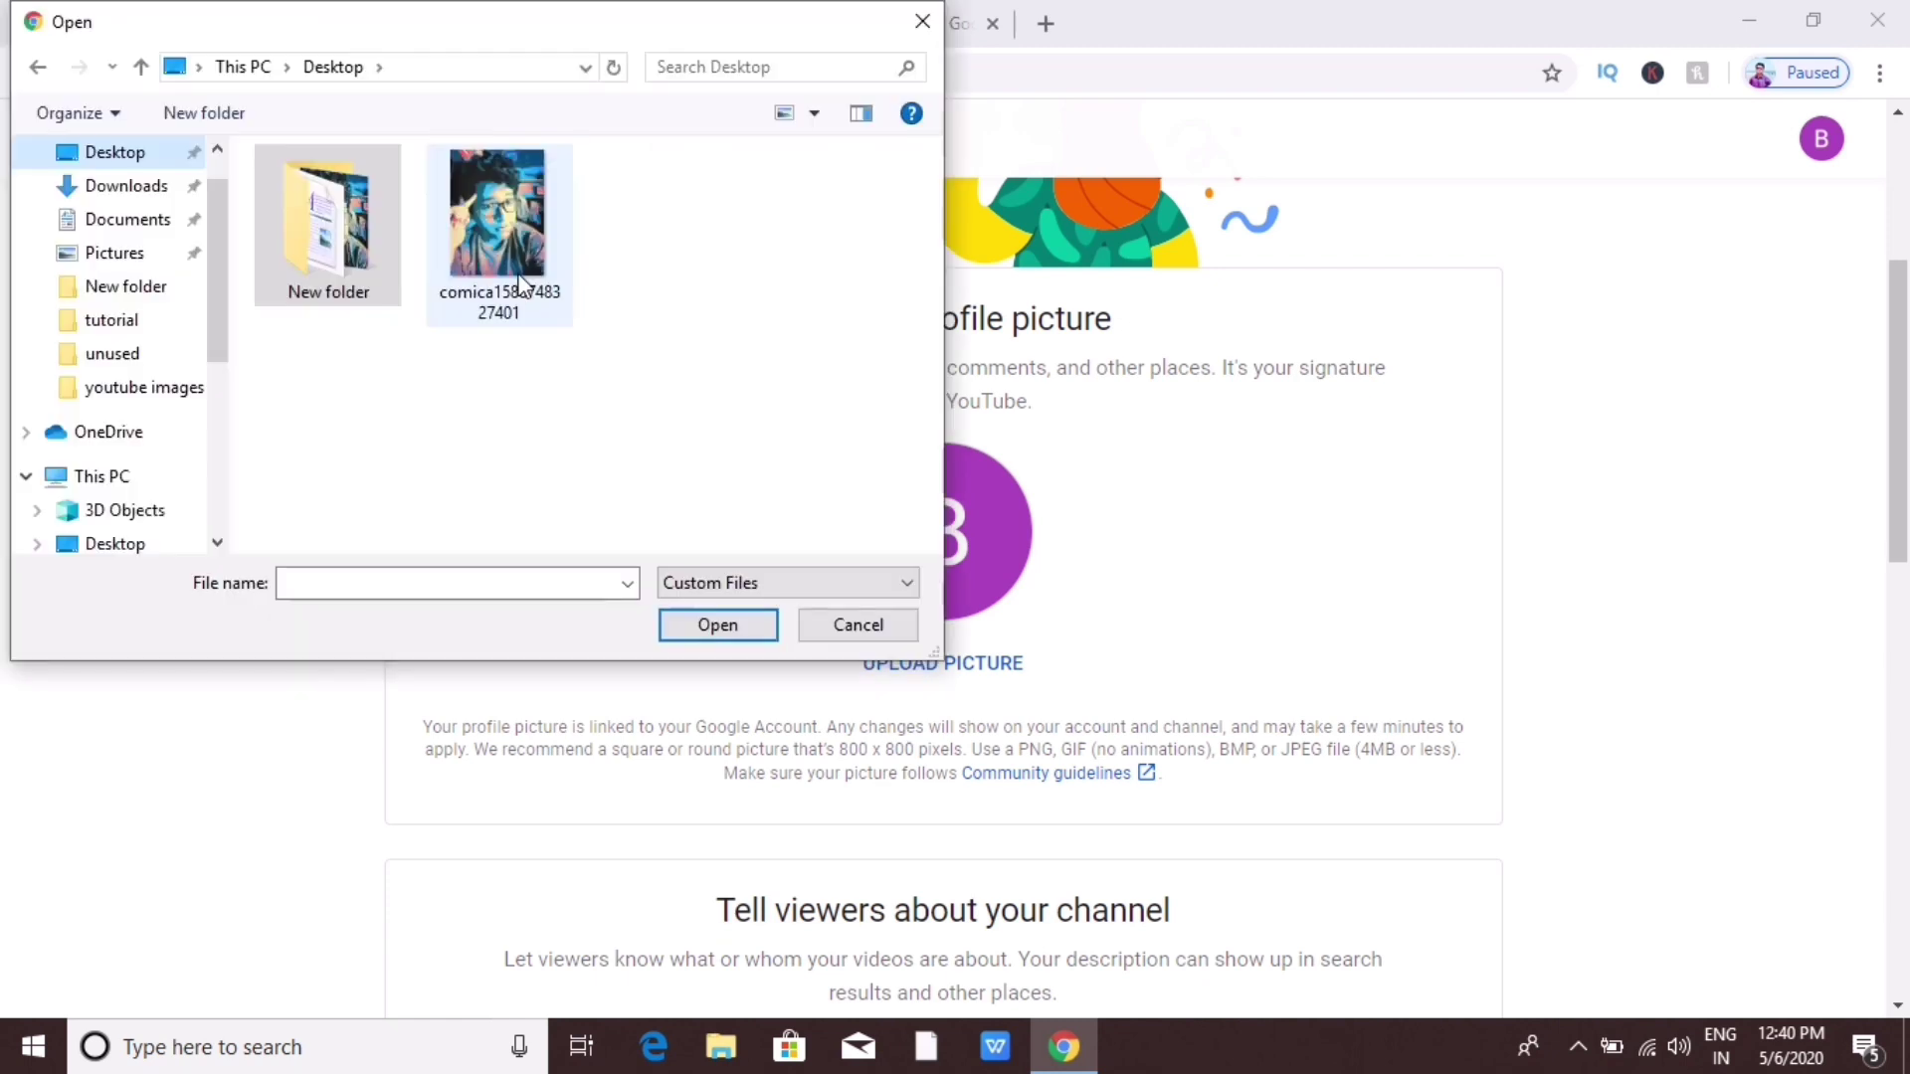
click(519, 284)
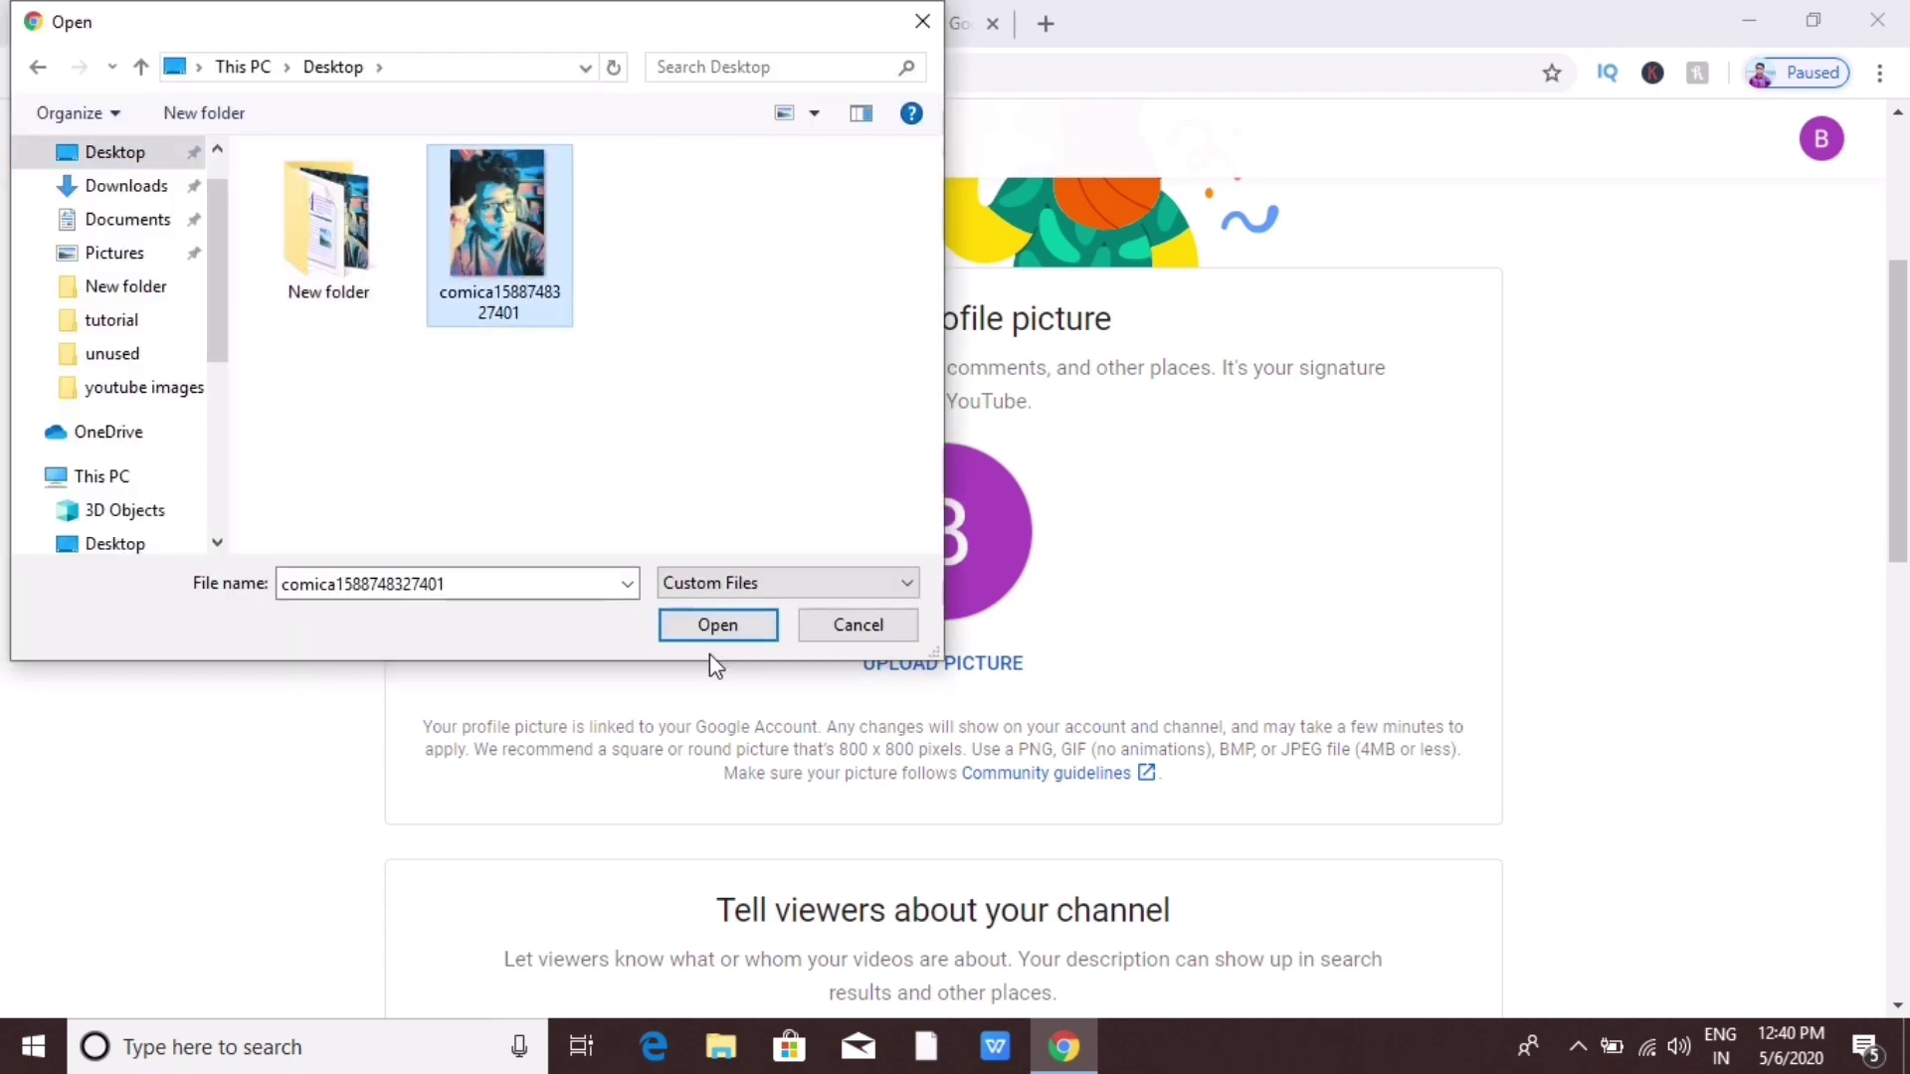
click(705, 636)
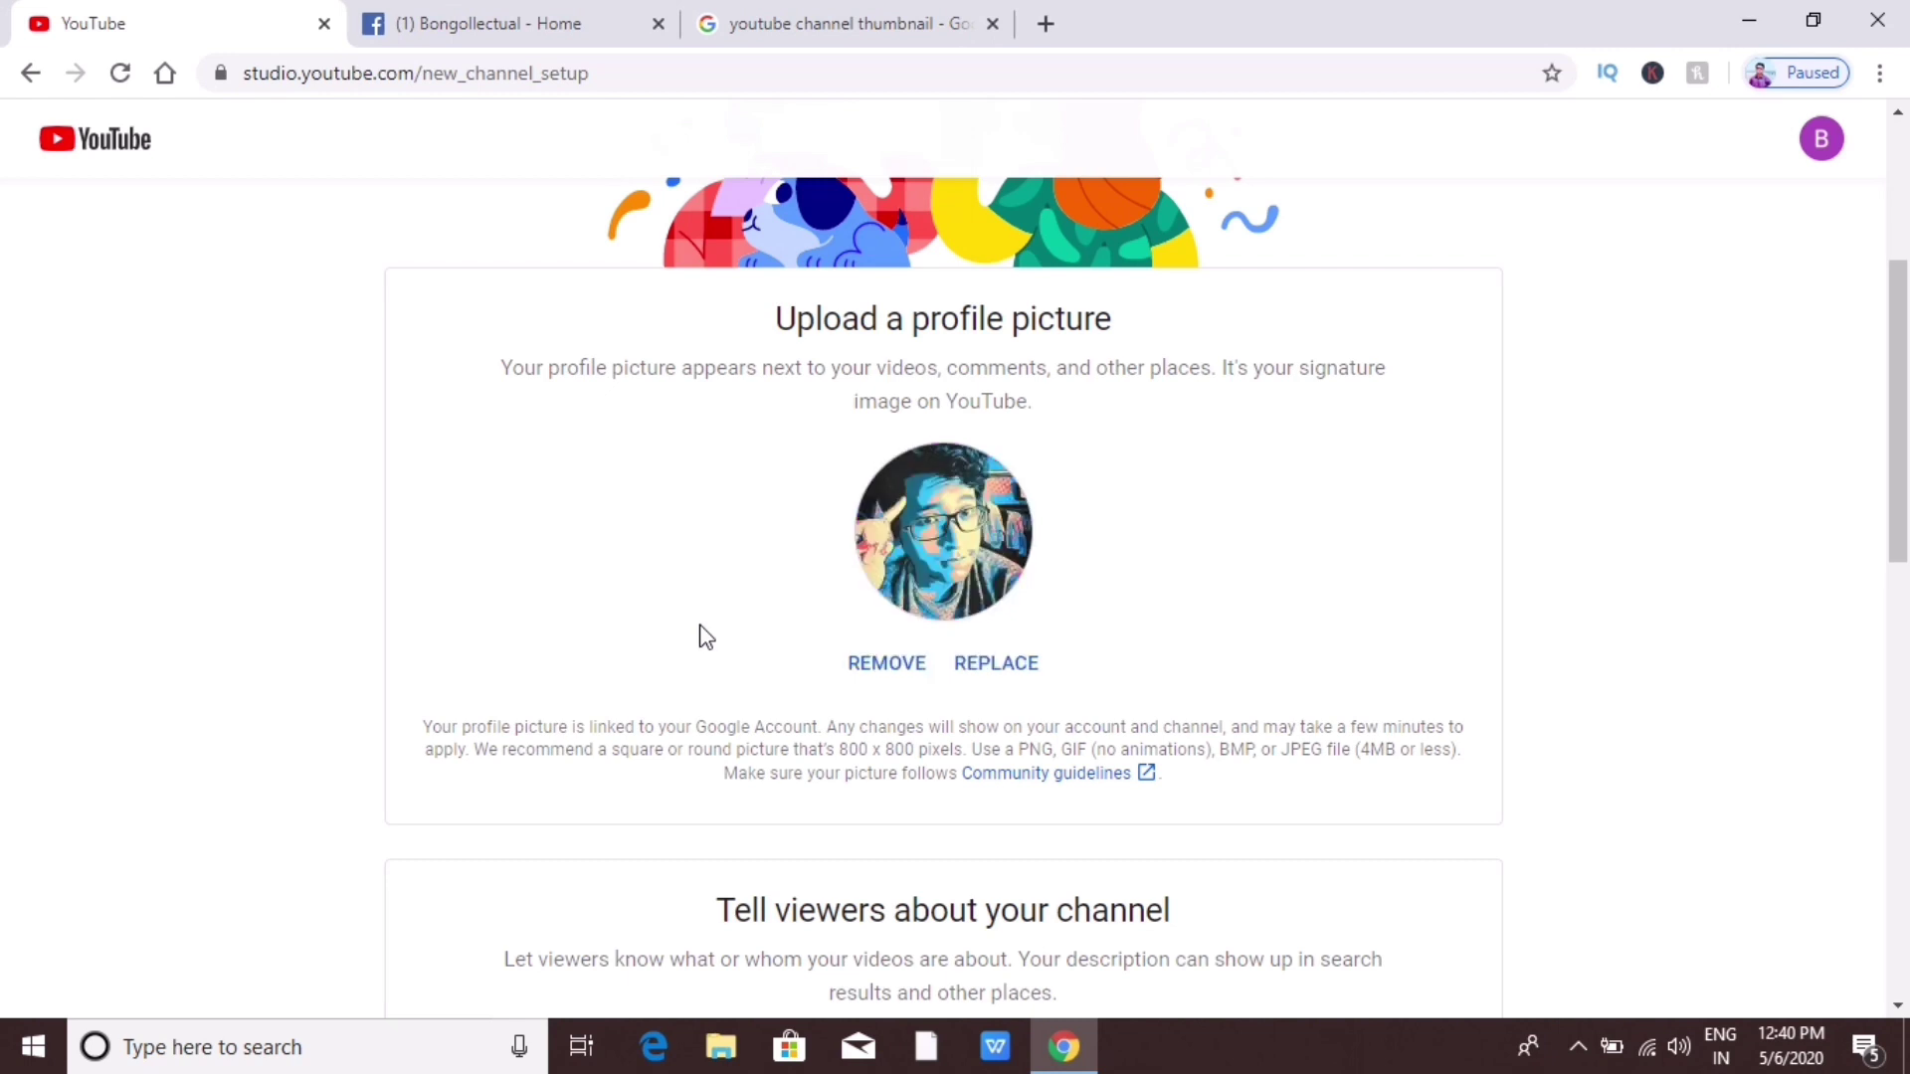
Step: Save the social links, including the Facebook page, to finish channel setup
scroll(707, 633, down, 3)
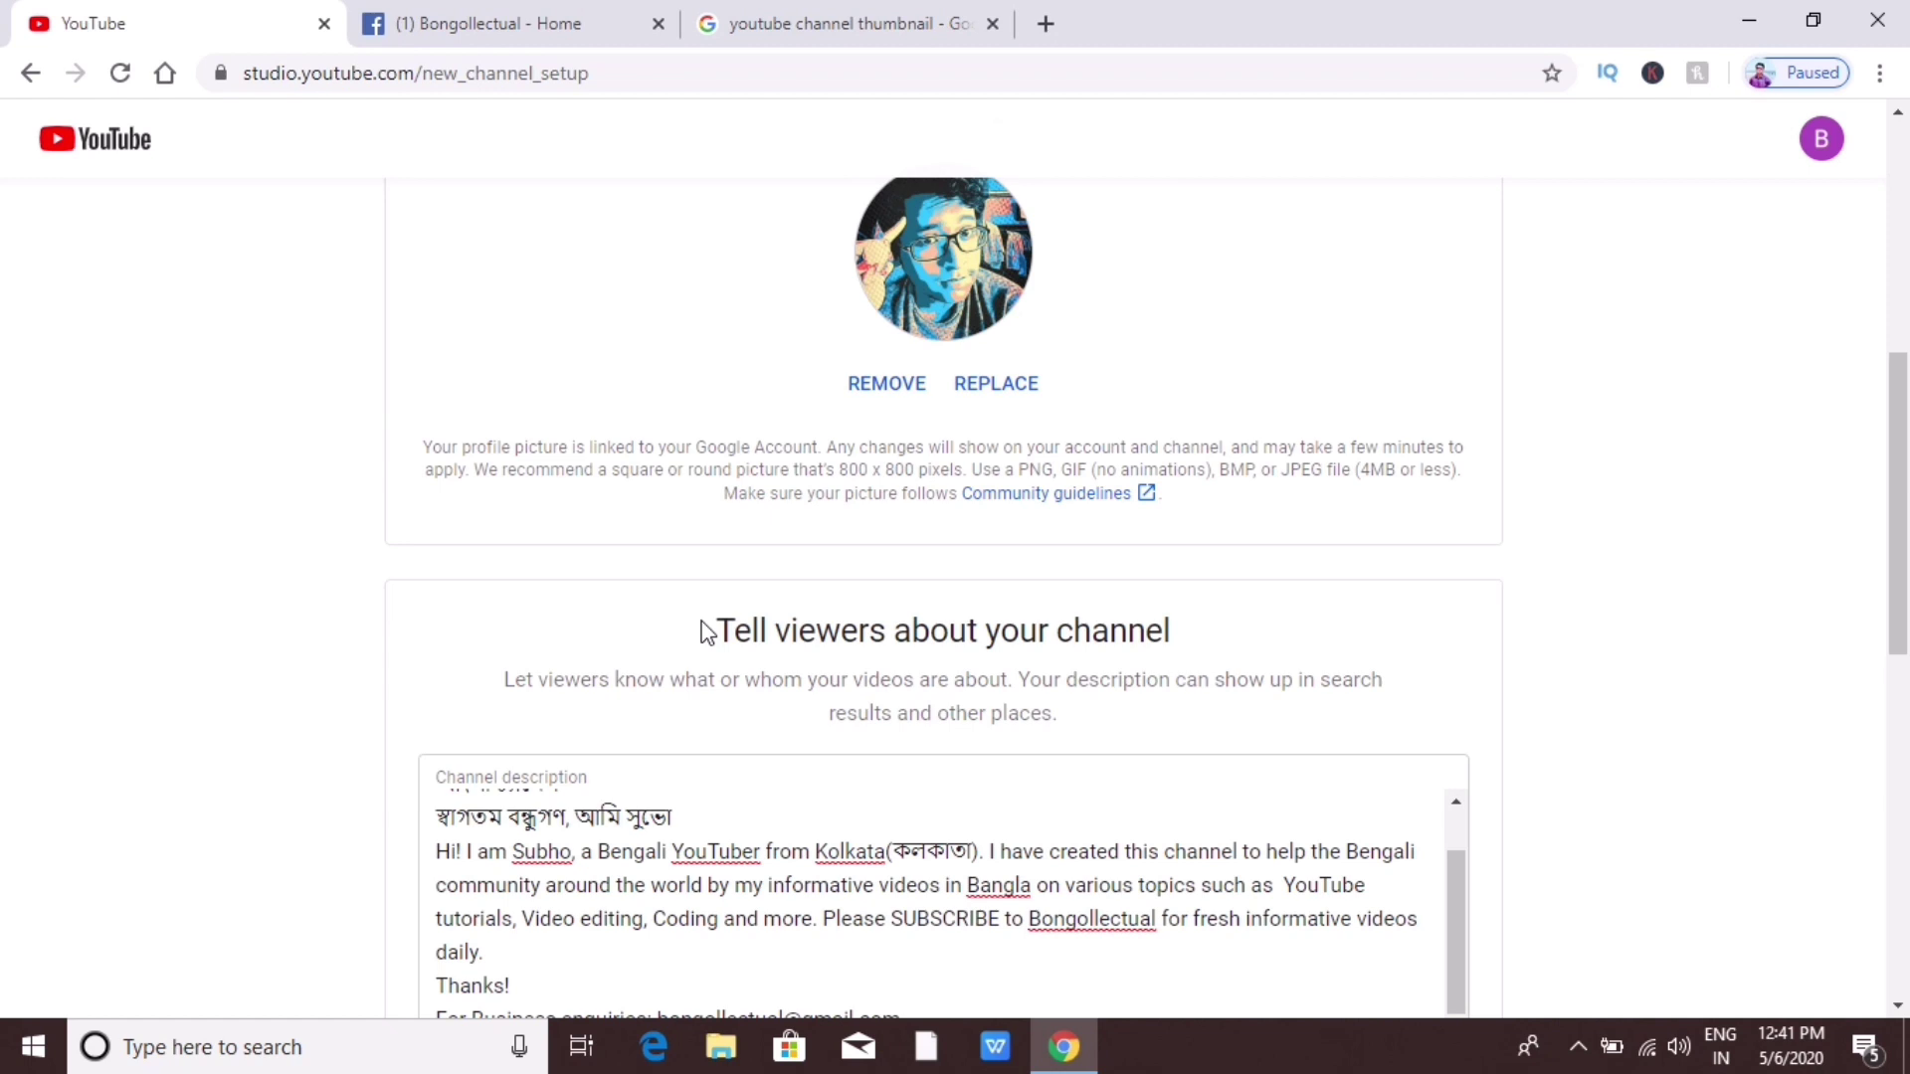
scroll(707, 632, down, 3)
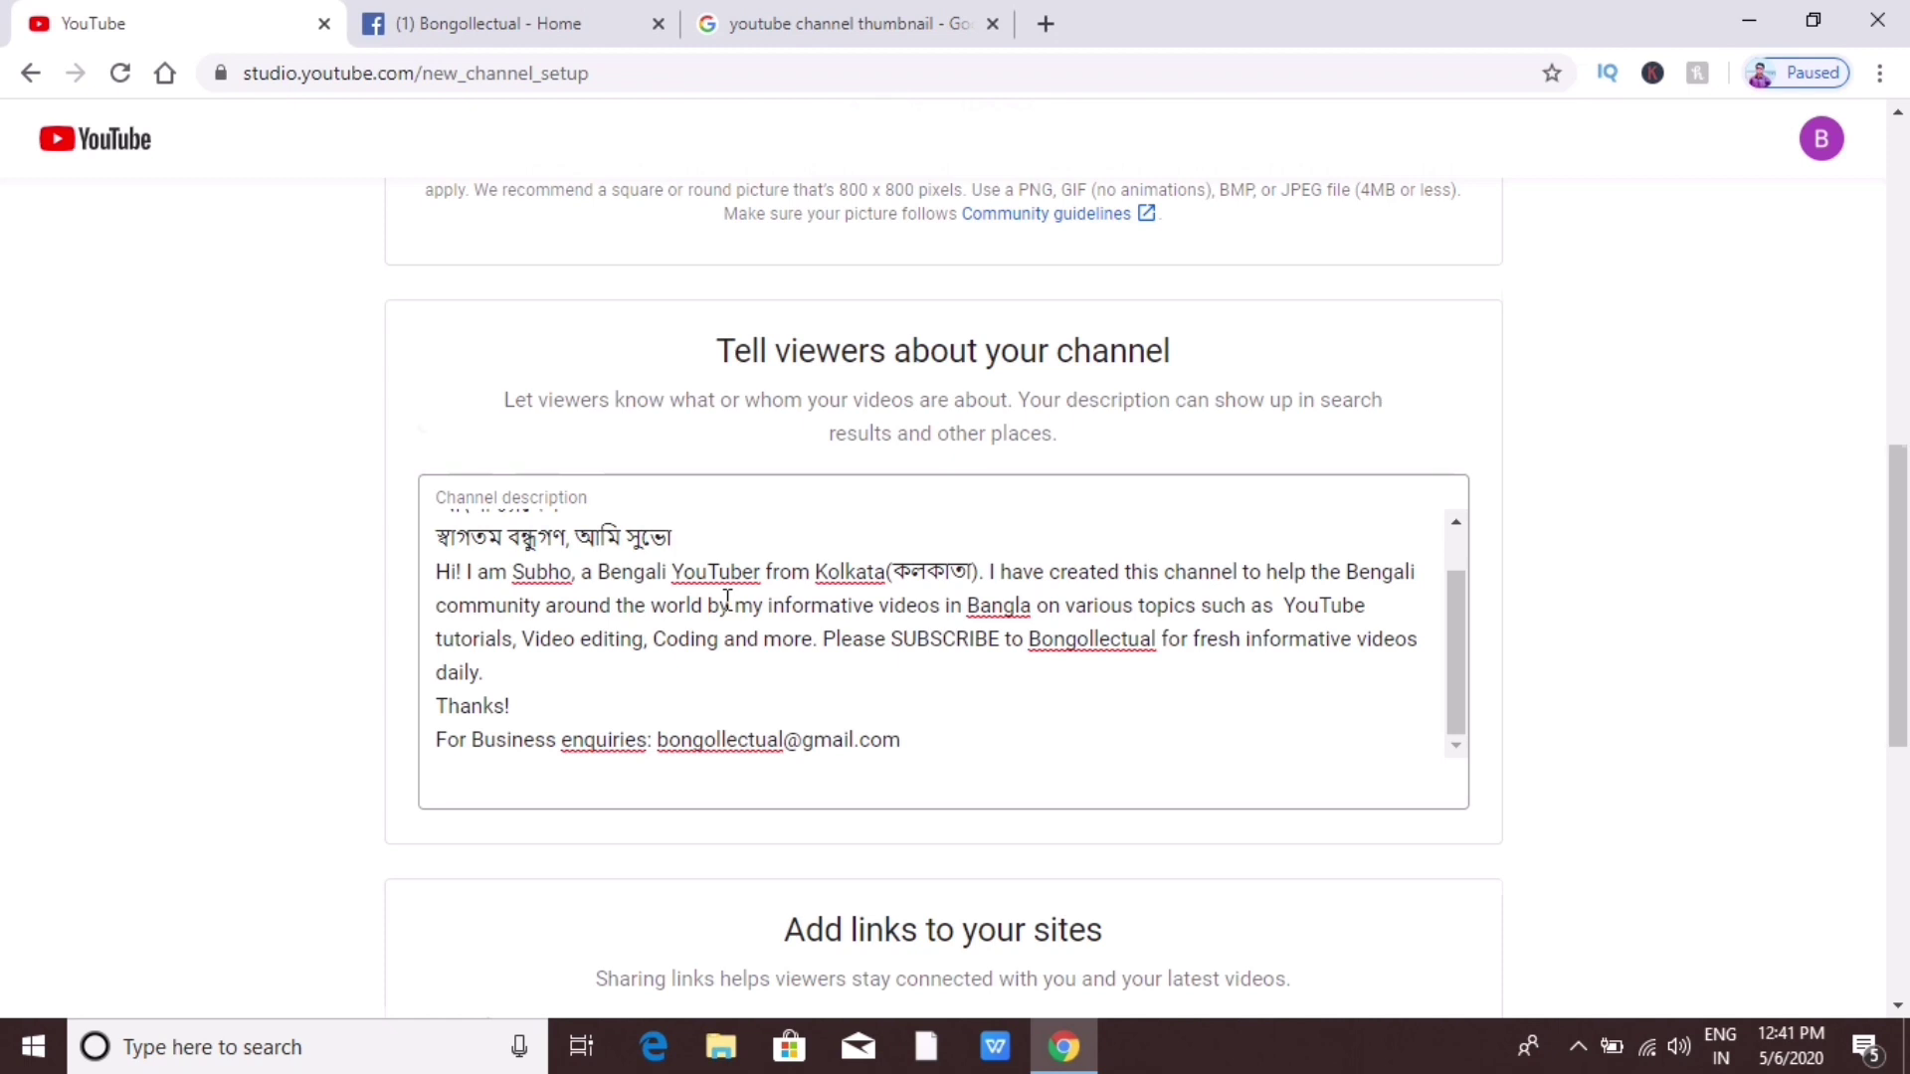
scroll(980, 691, down, 7)
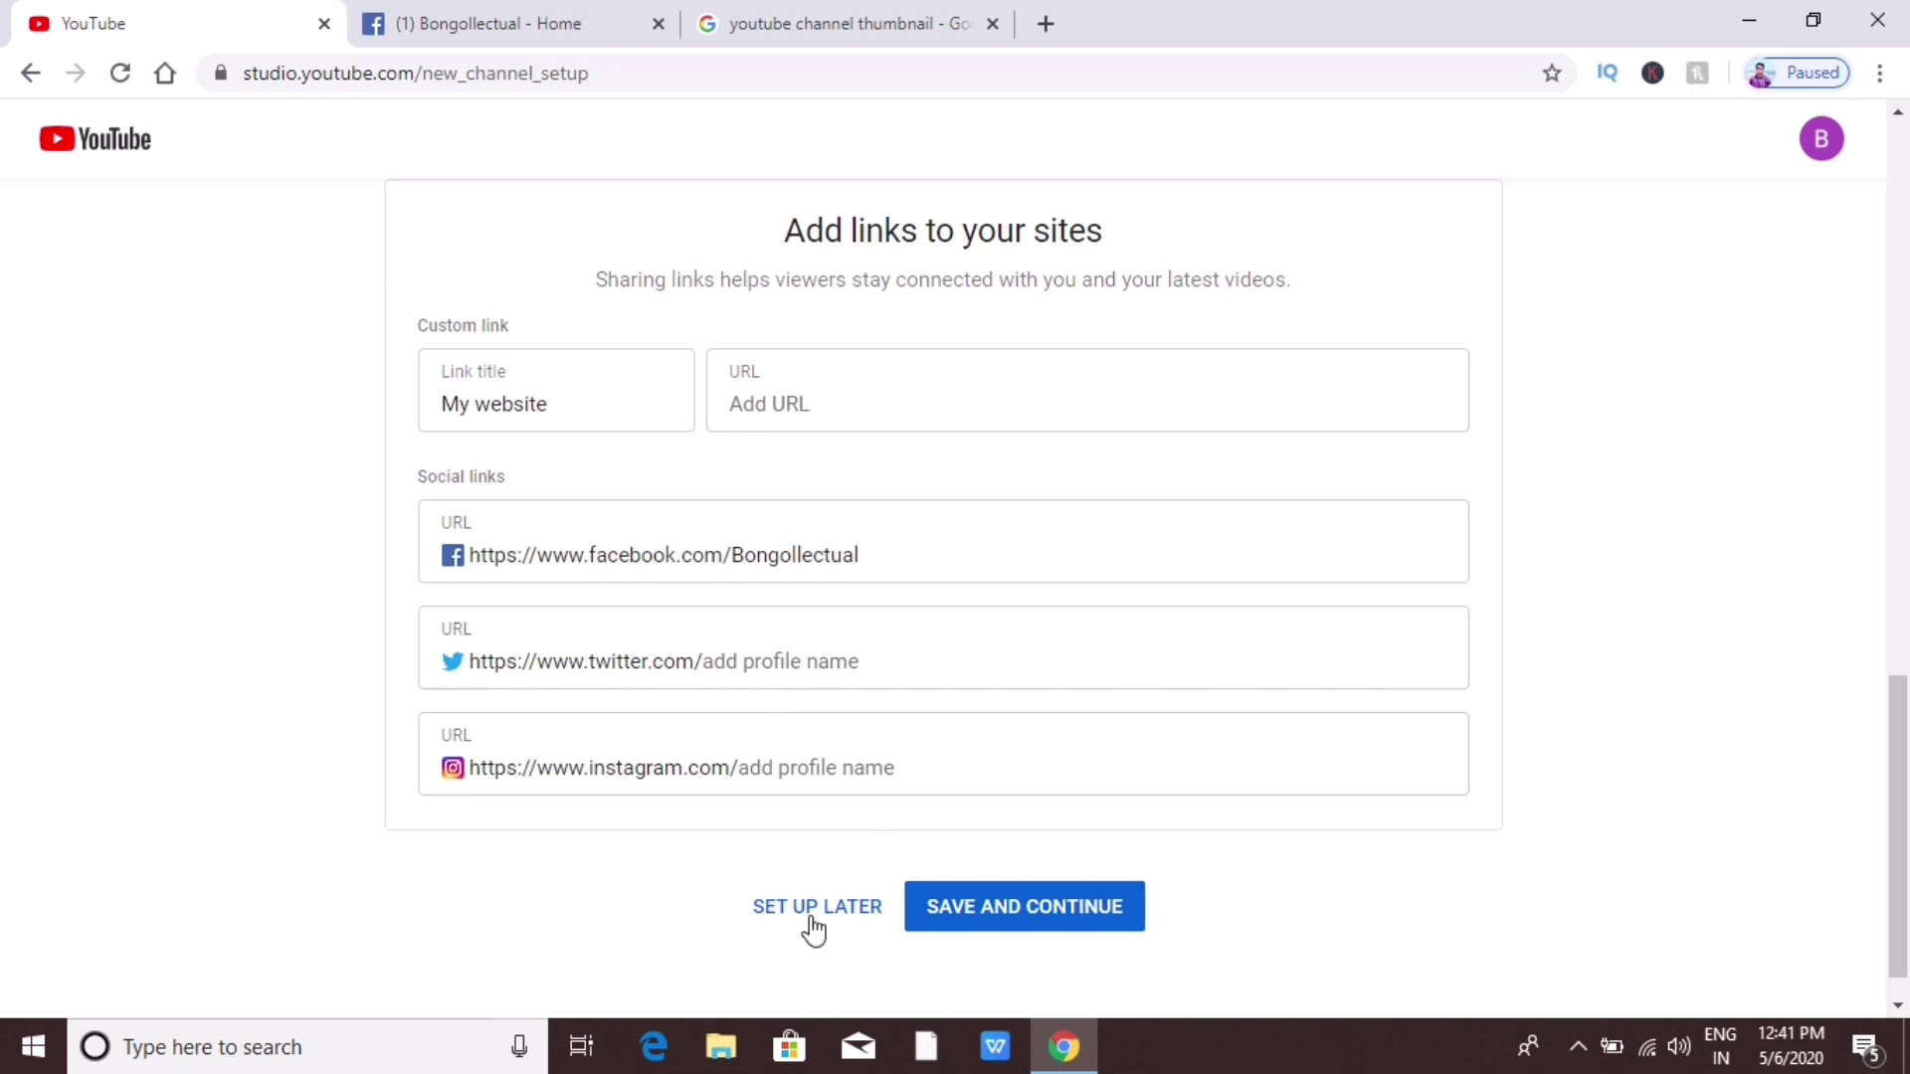
click(1005, 907)
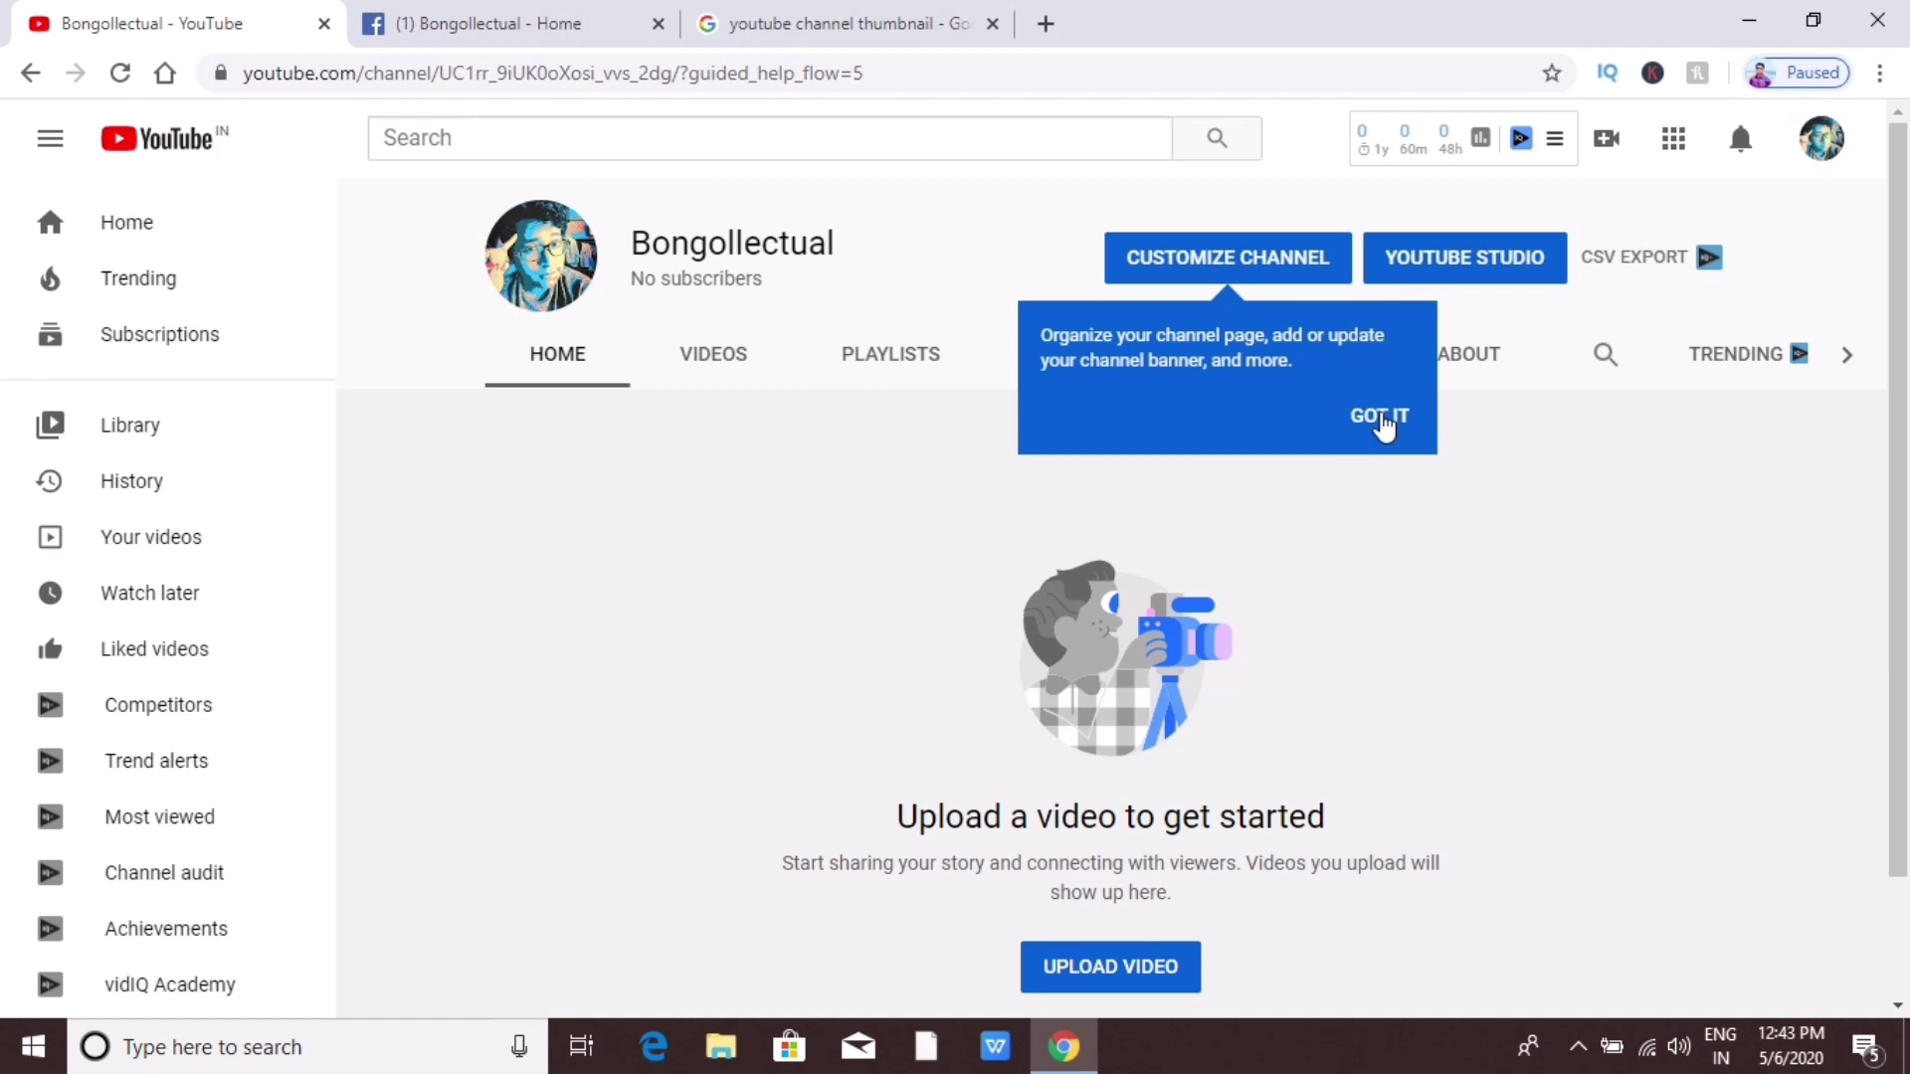
Step: Dismiss the customization tip and go to Settings > Channel status and features
click(1382, 418)
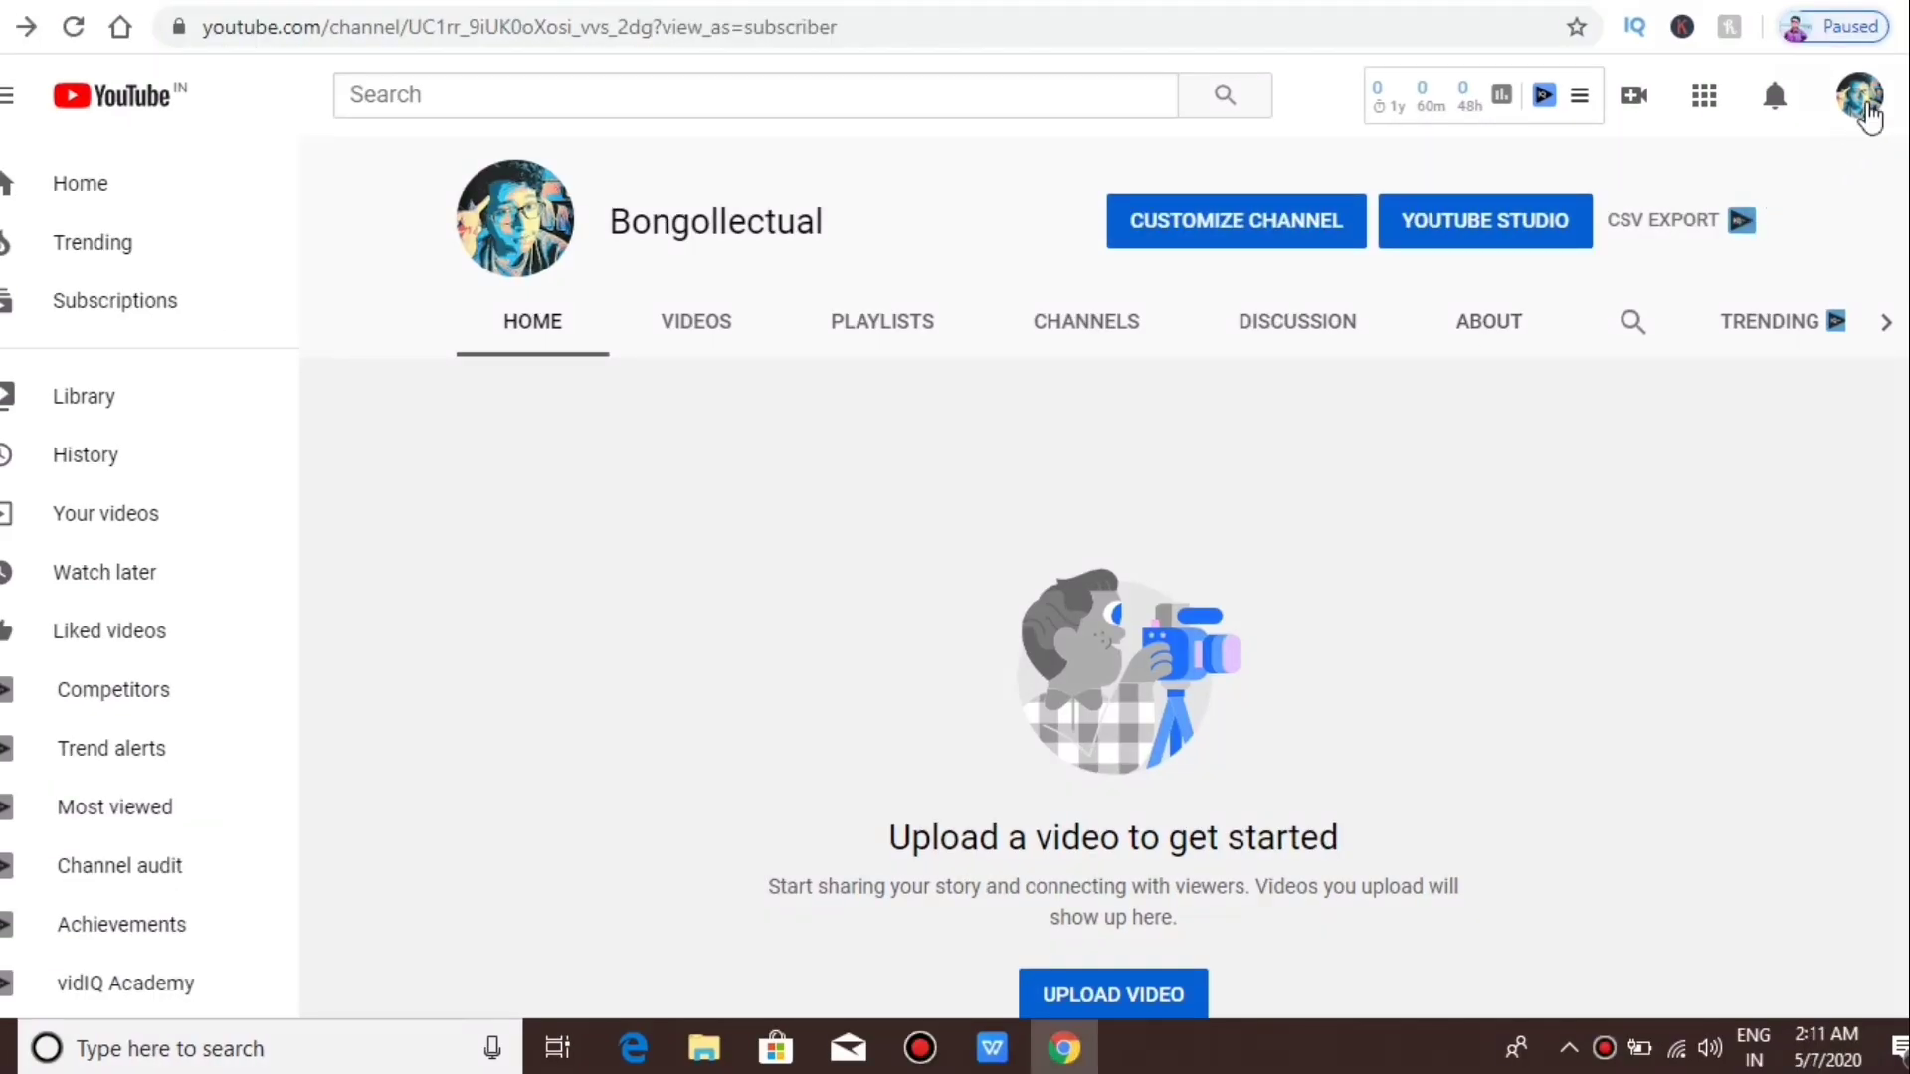
click(1867, 112)
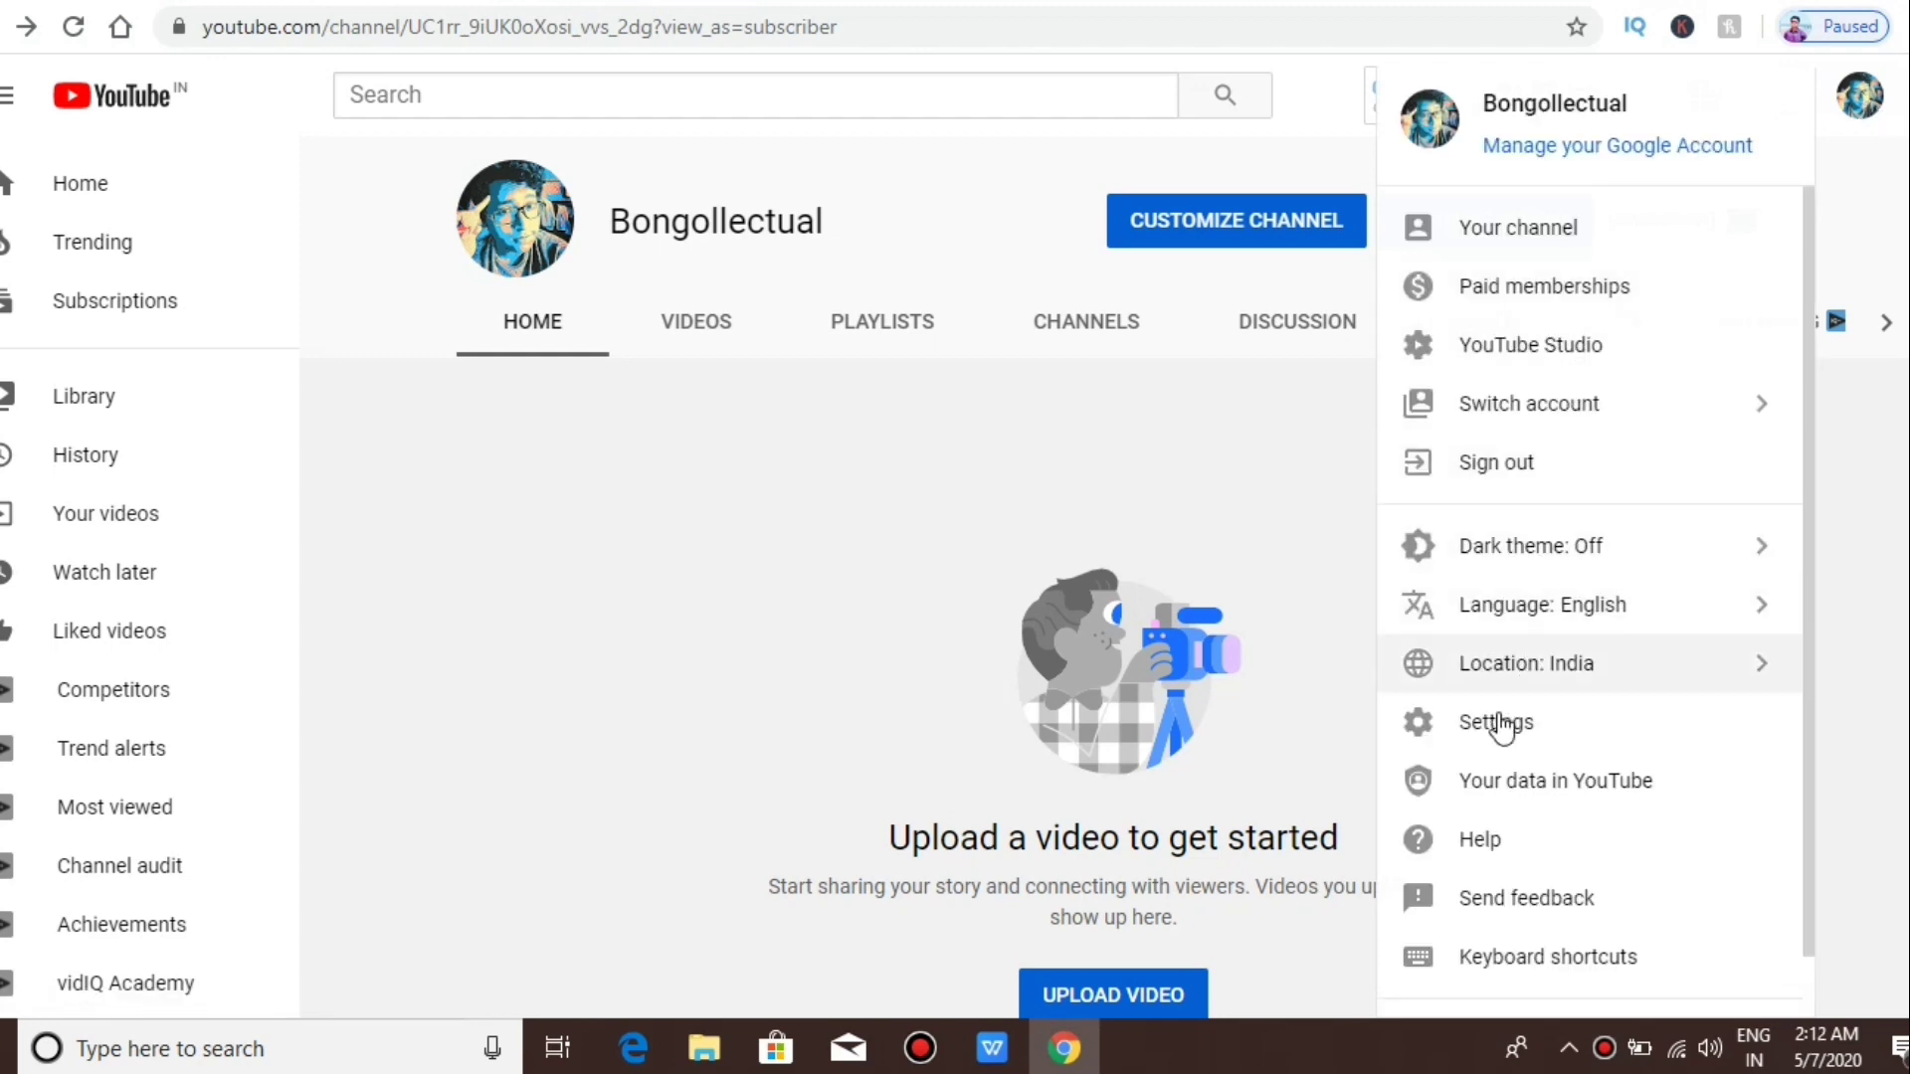
click(1495, 733)
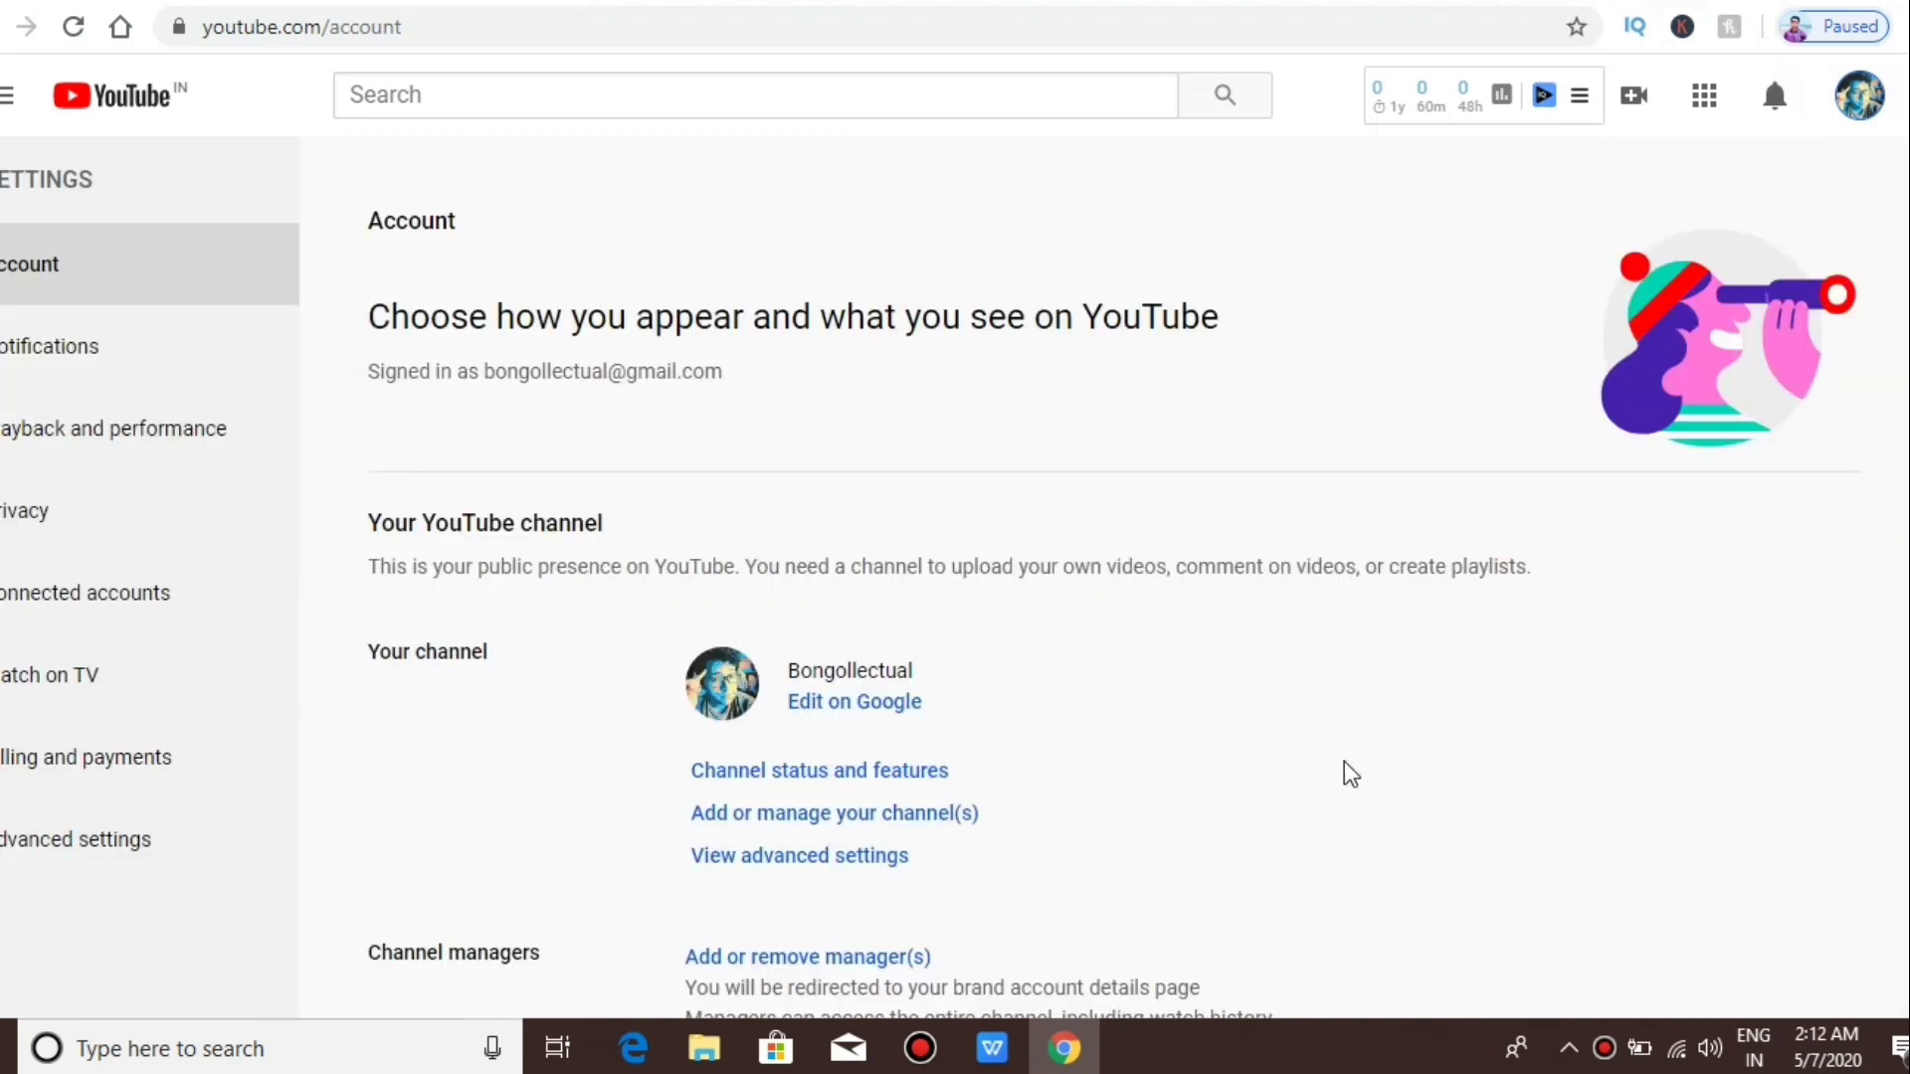
click(812, 782)
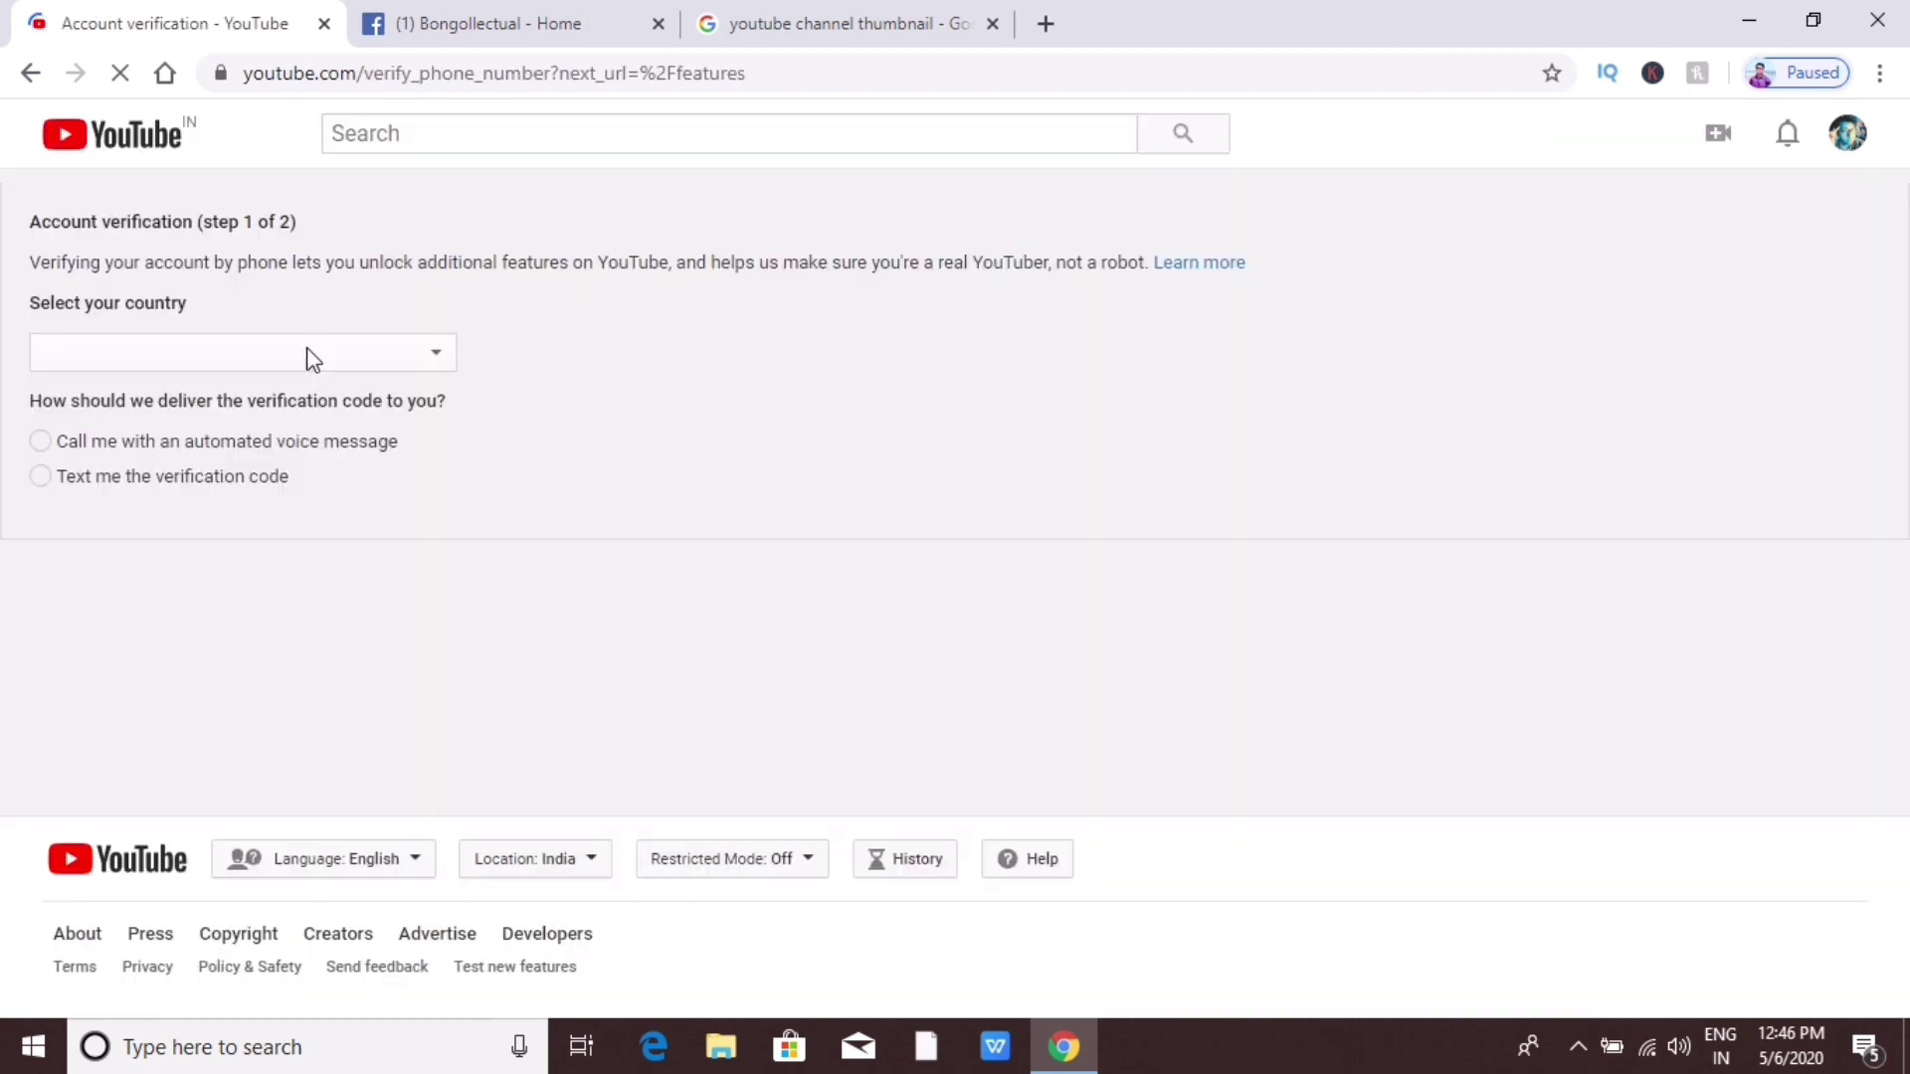
Step: Set the verification country to India and have the code sent by text message
click(93, 356)
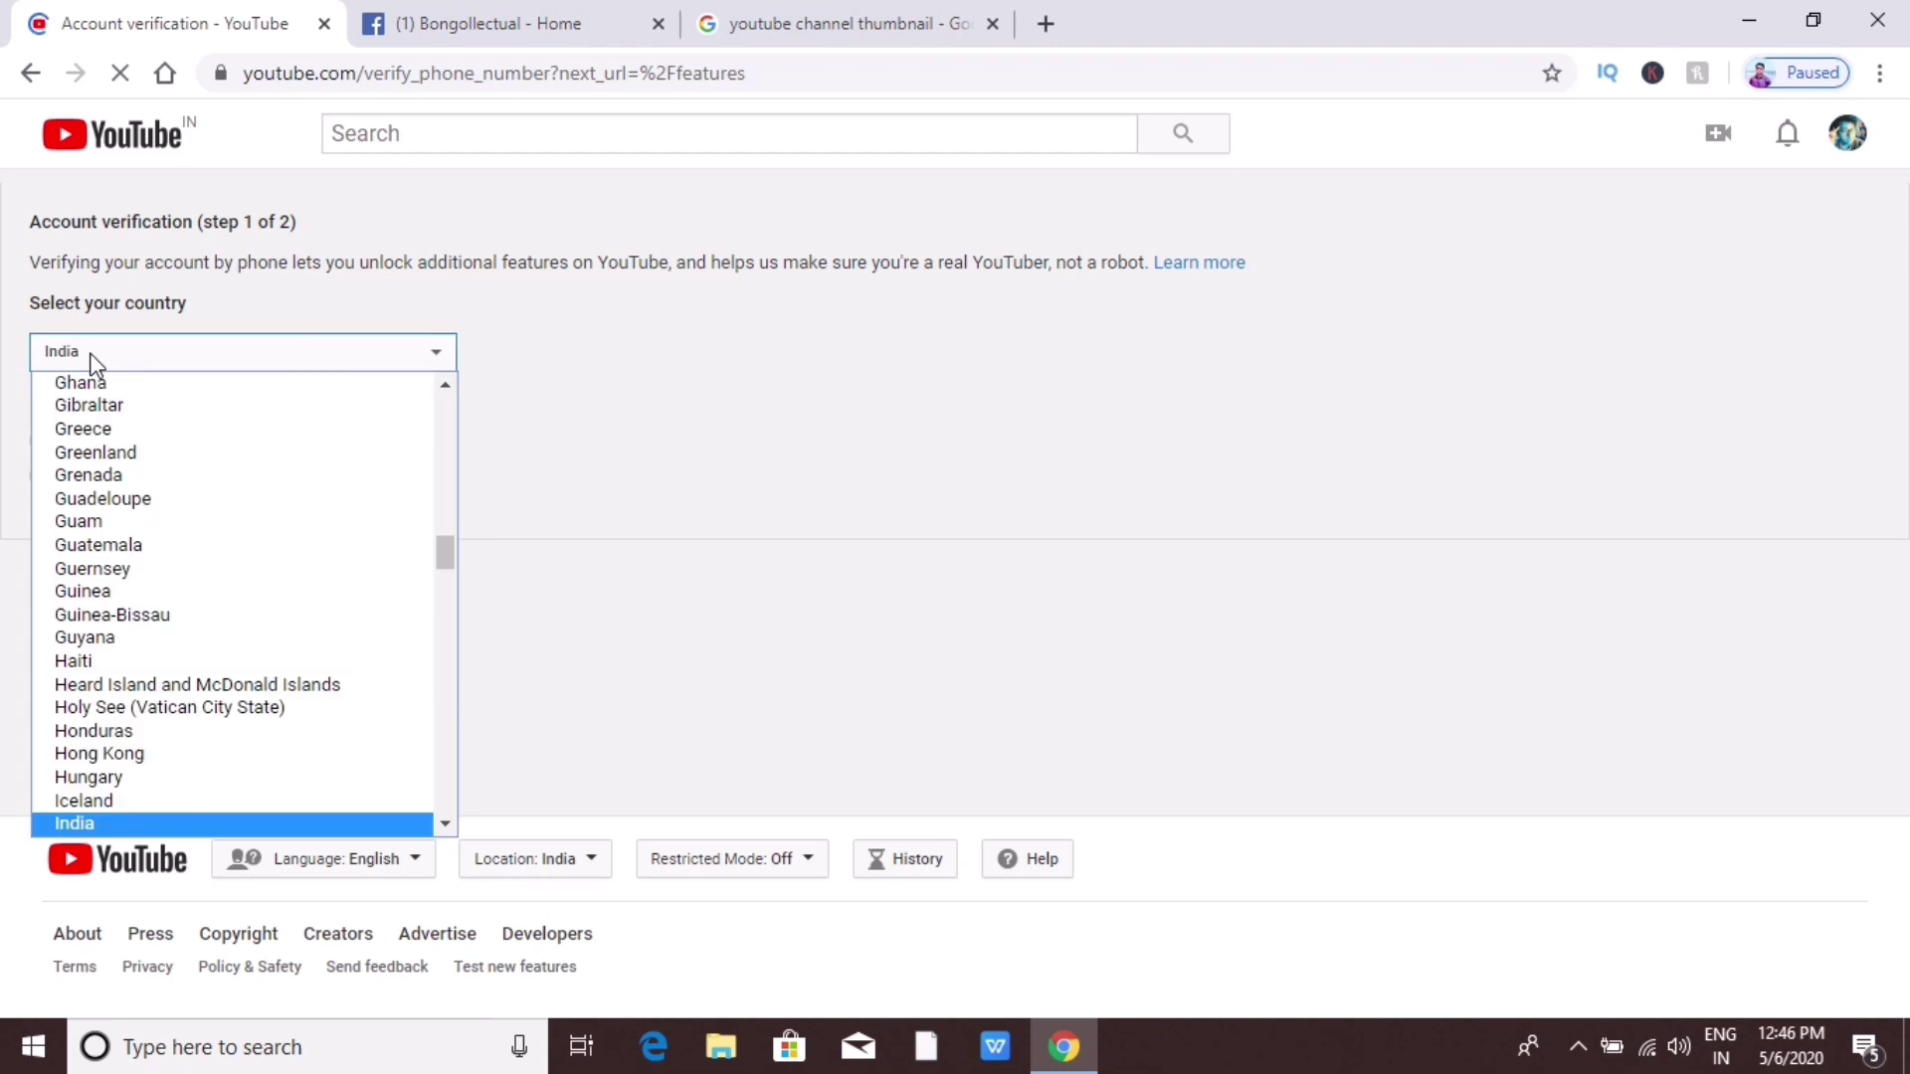
click(151, 825)
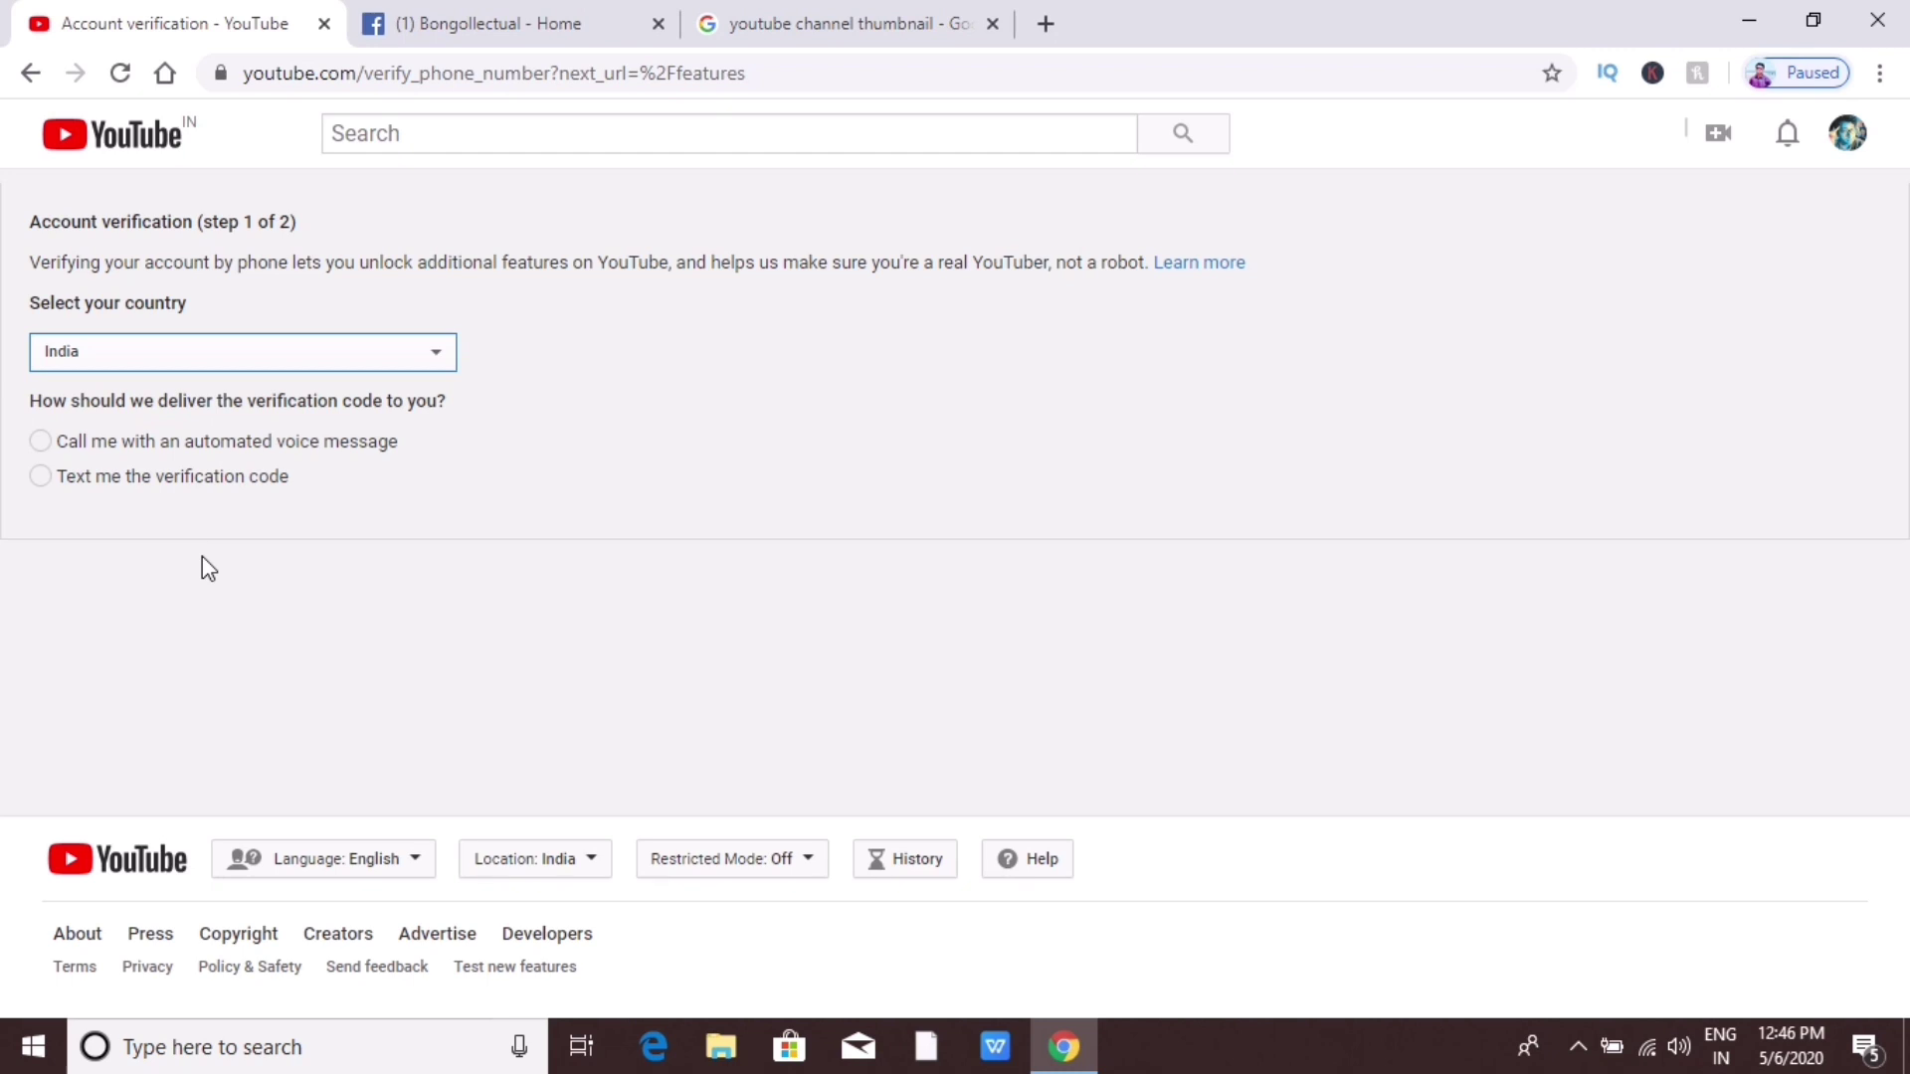
click(39, 477)
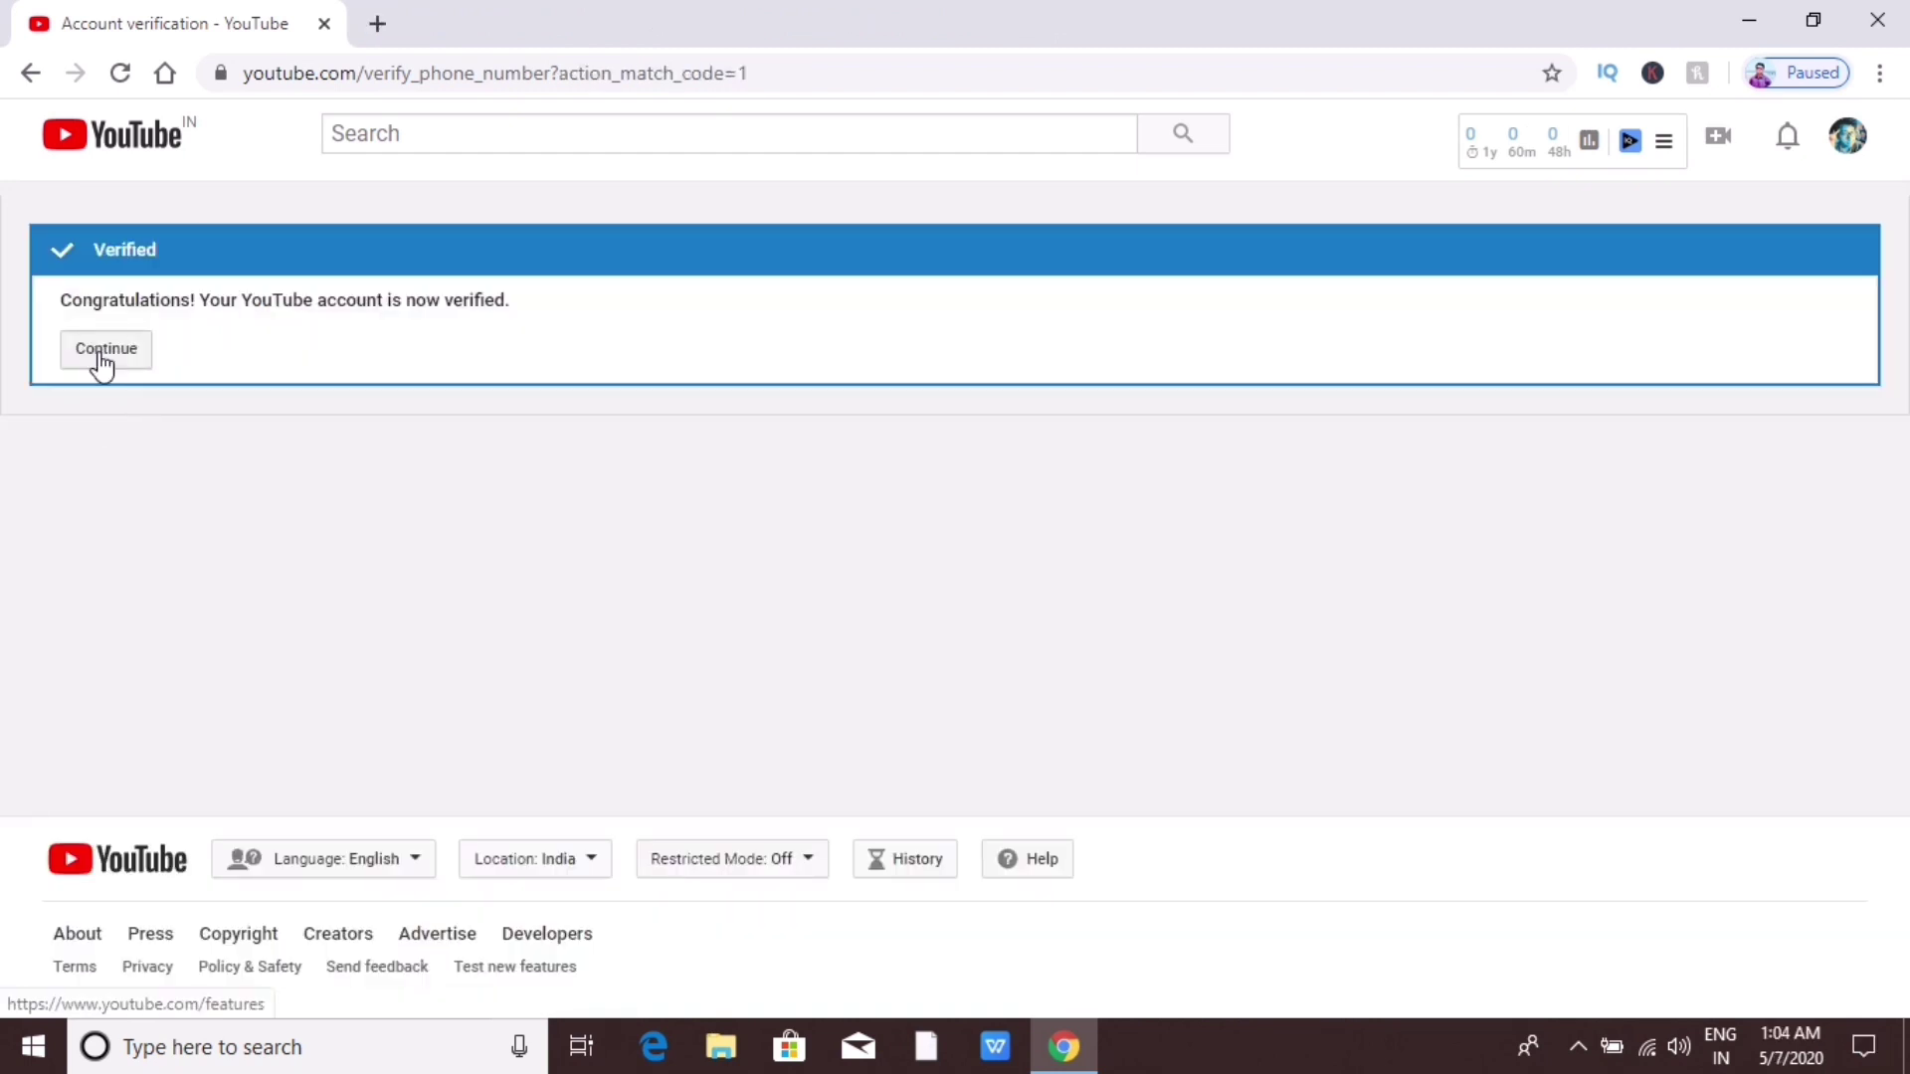
Step: Return to the features page and confirm the channel shows as Verified
click(102, 366)
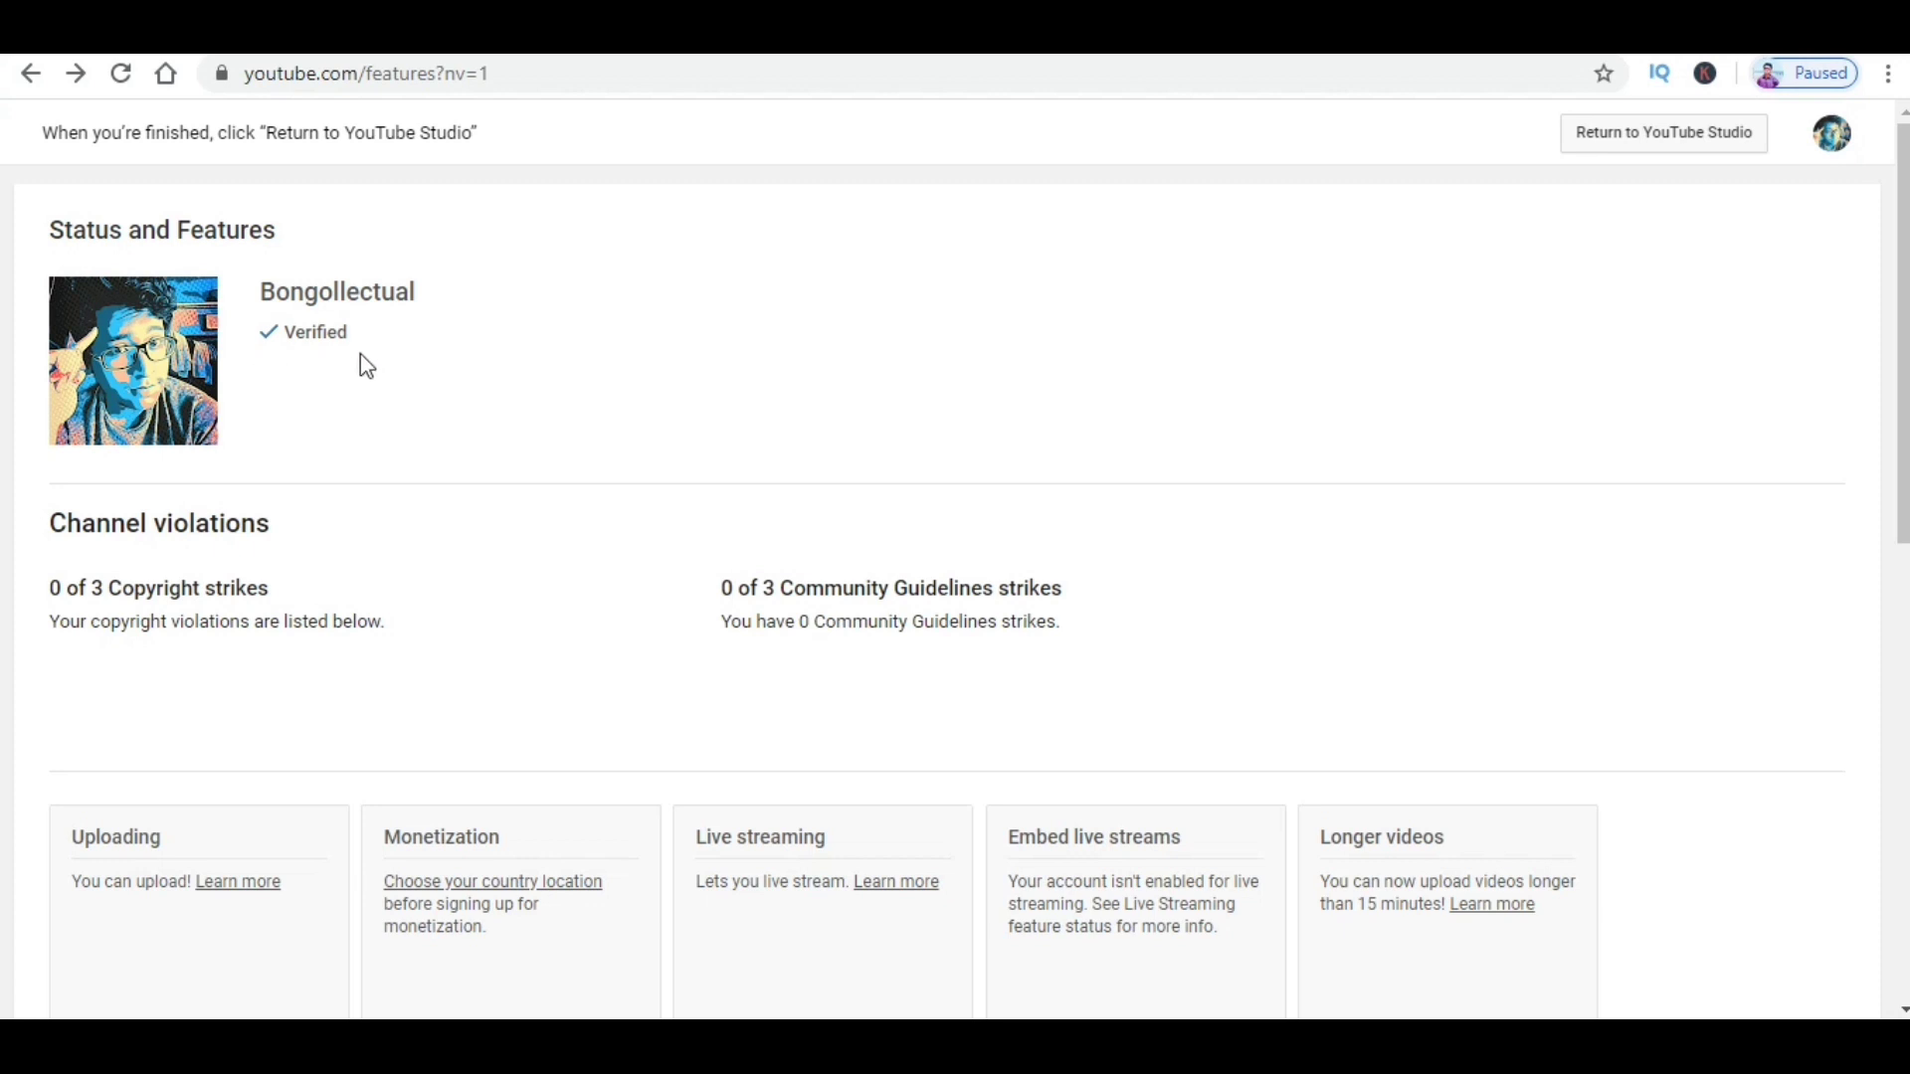
scroll(360, 354, down, 5)
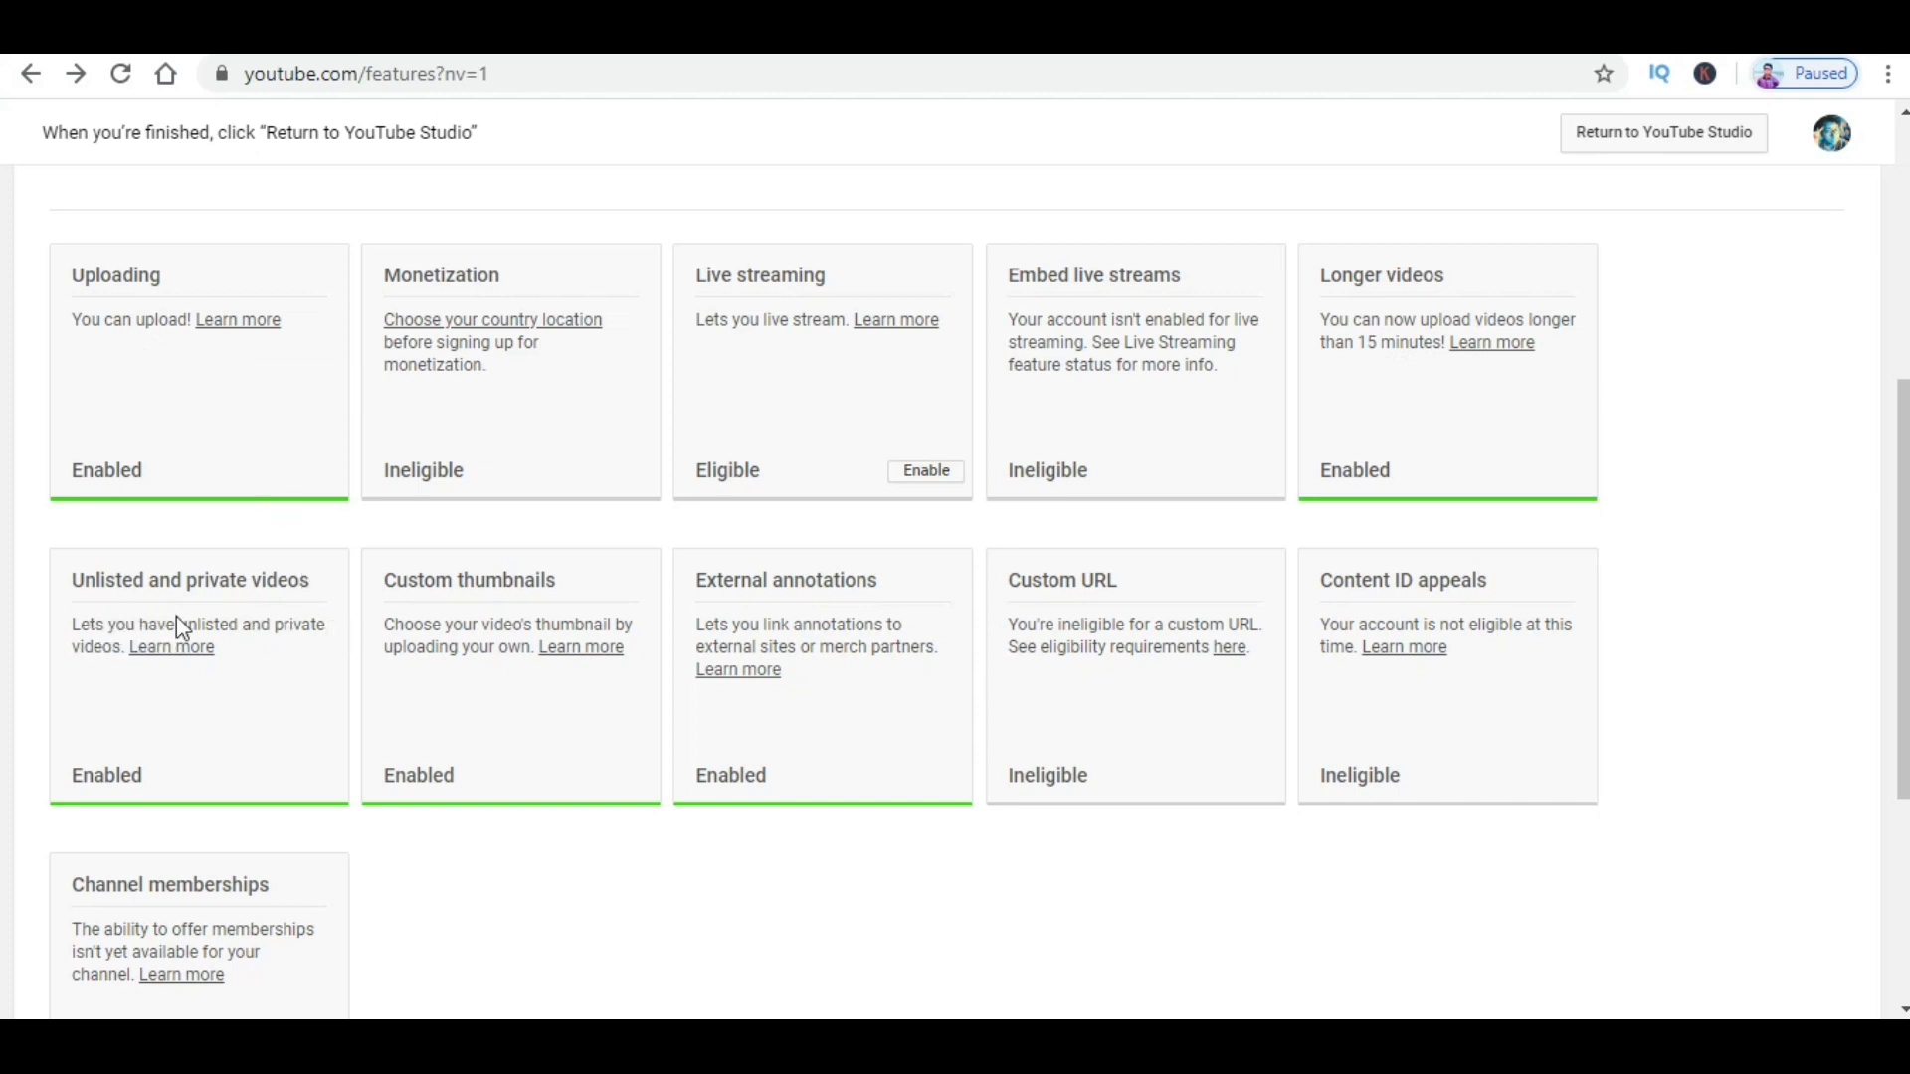
scroll(1367, 600, up, 5)
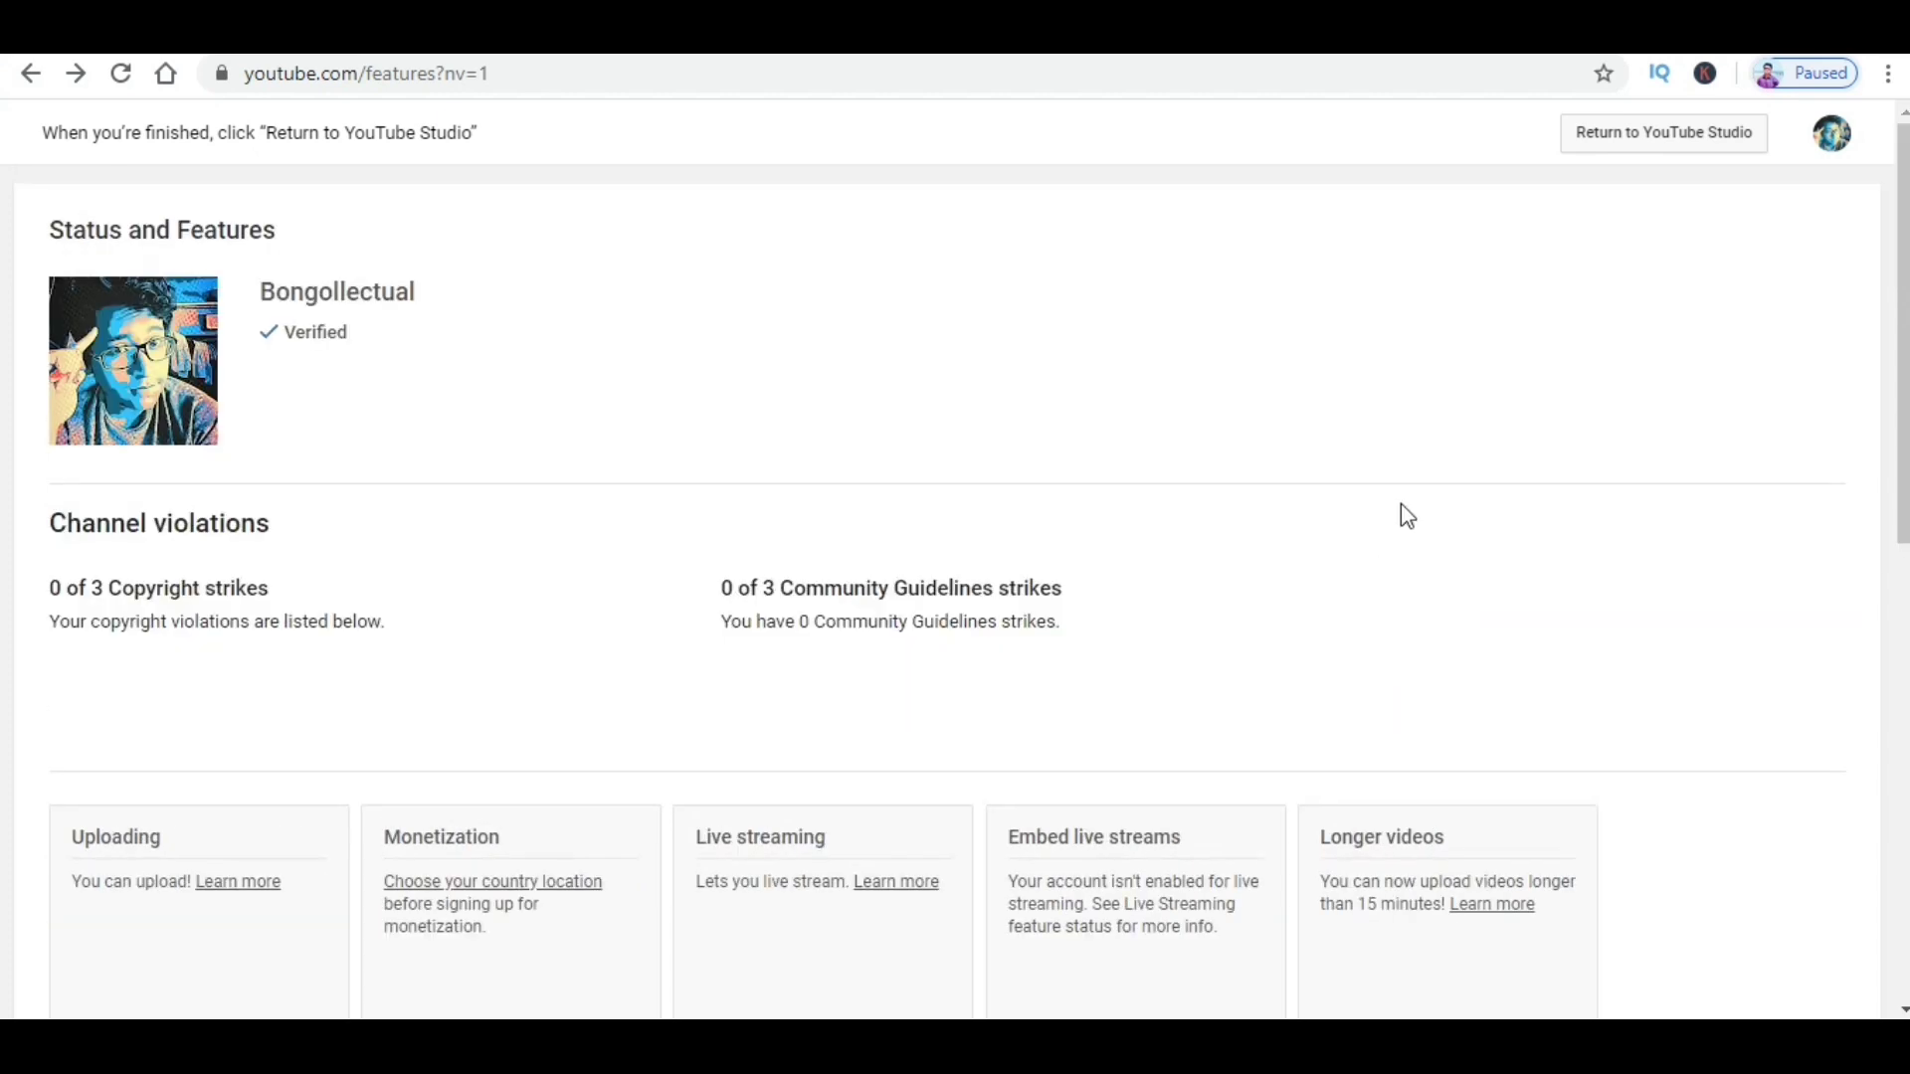
Step: Go from YouTube Studio to the Bongollectual channel page and open Customize Channel
click(1619, 139)
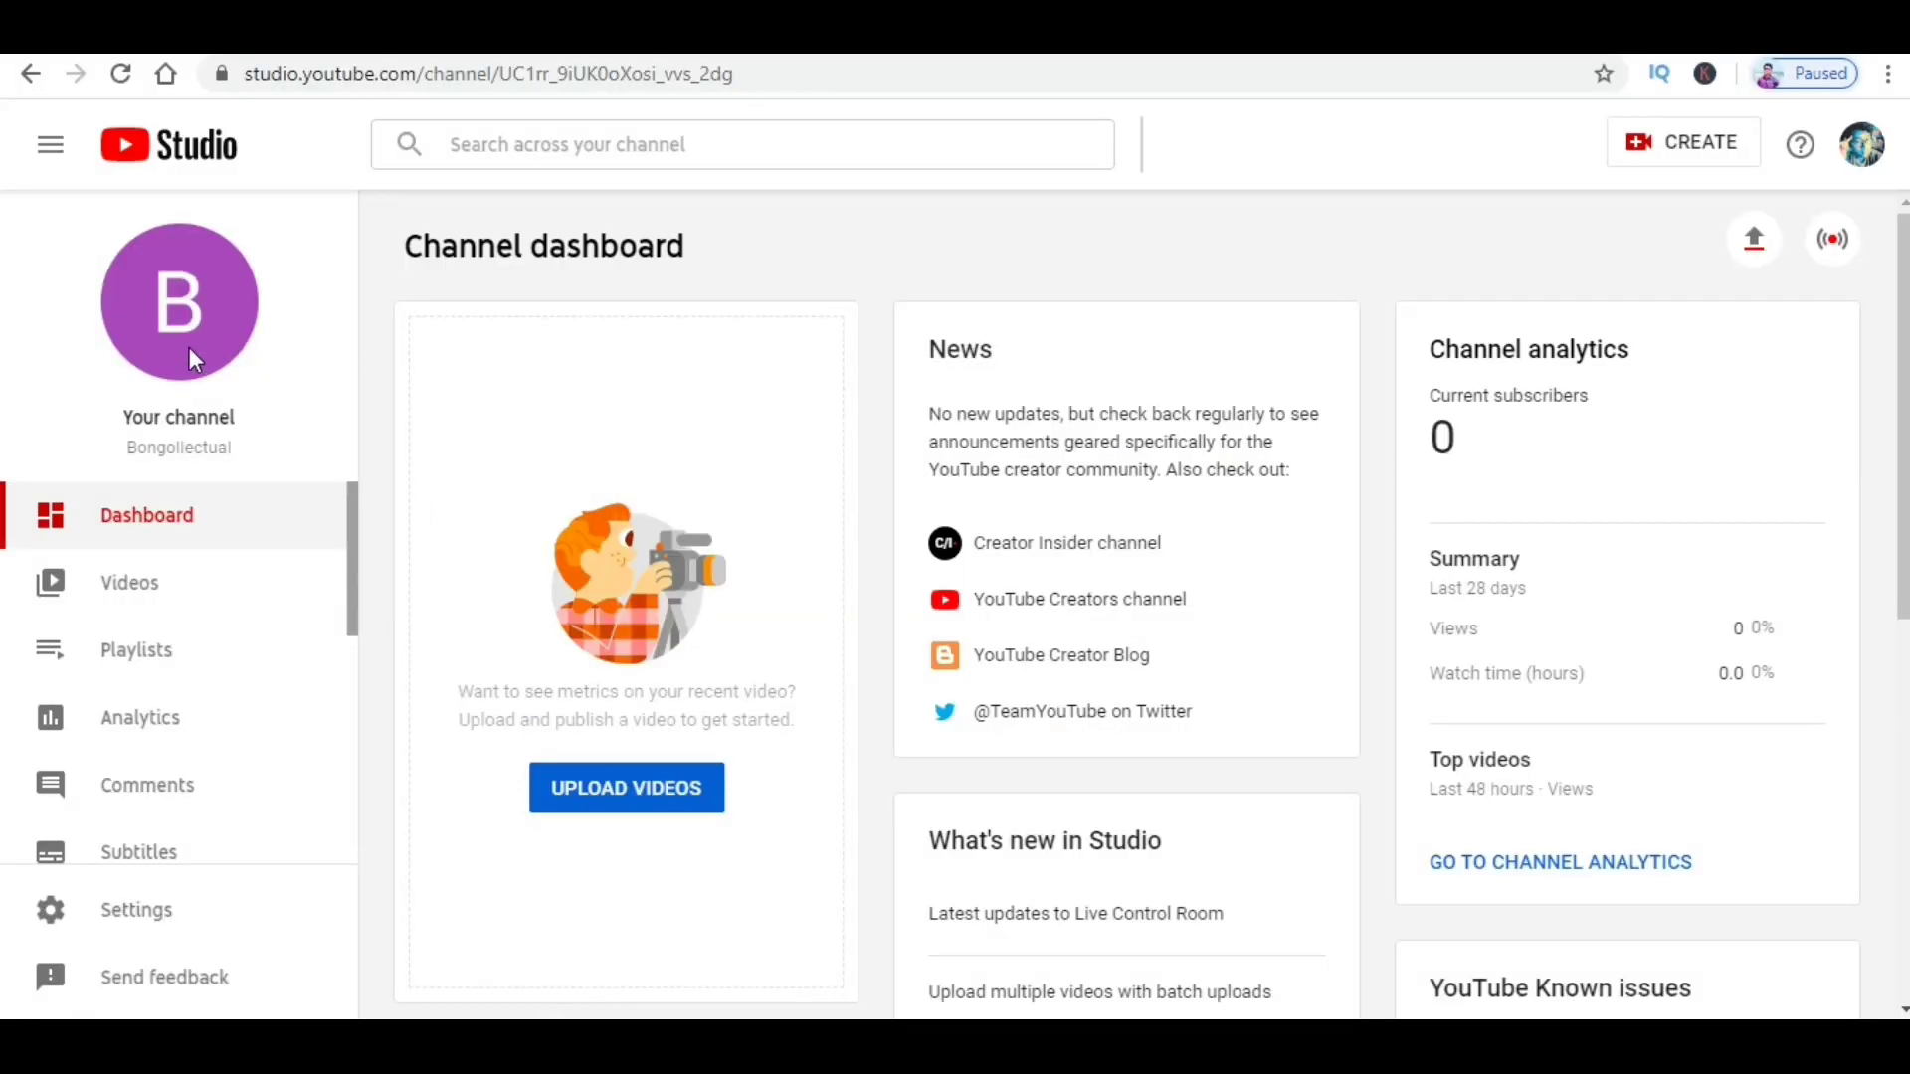
click(187, 316)
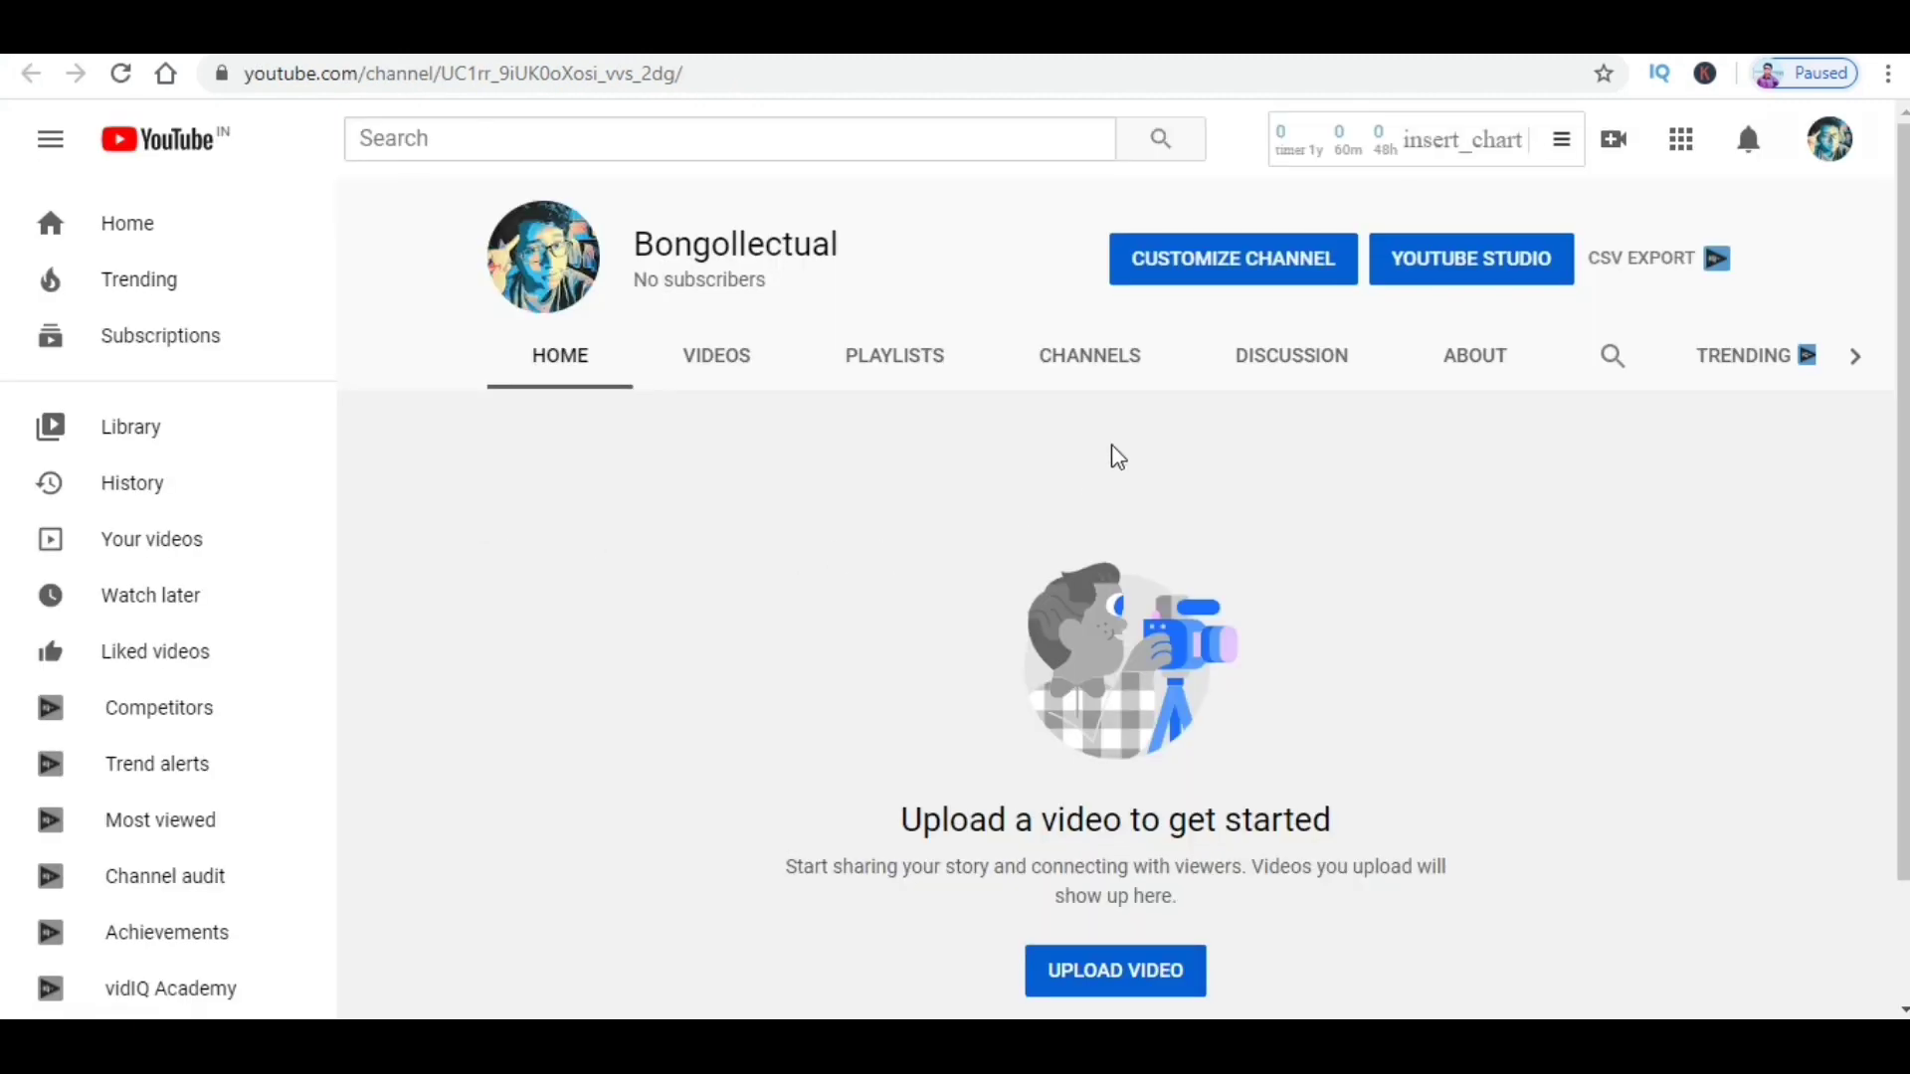
click(1191, 274)
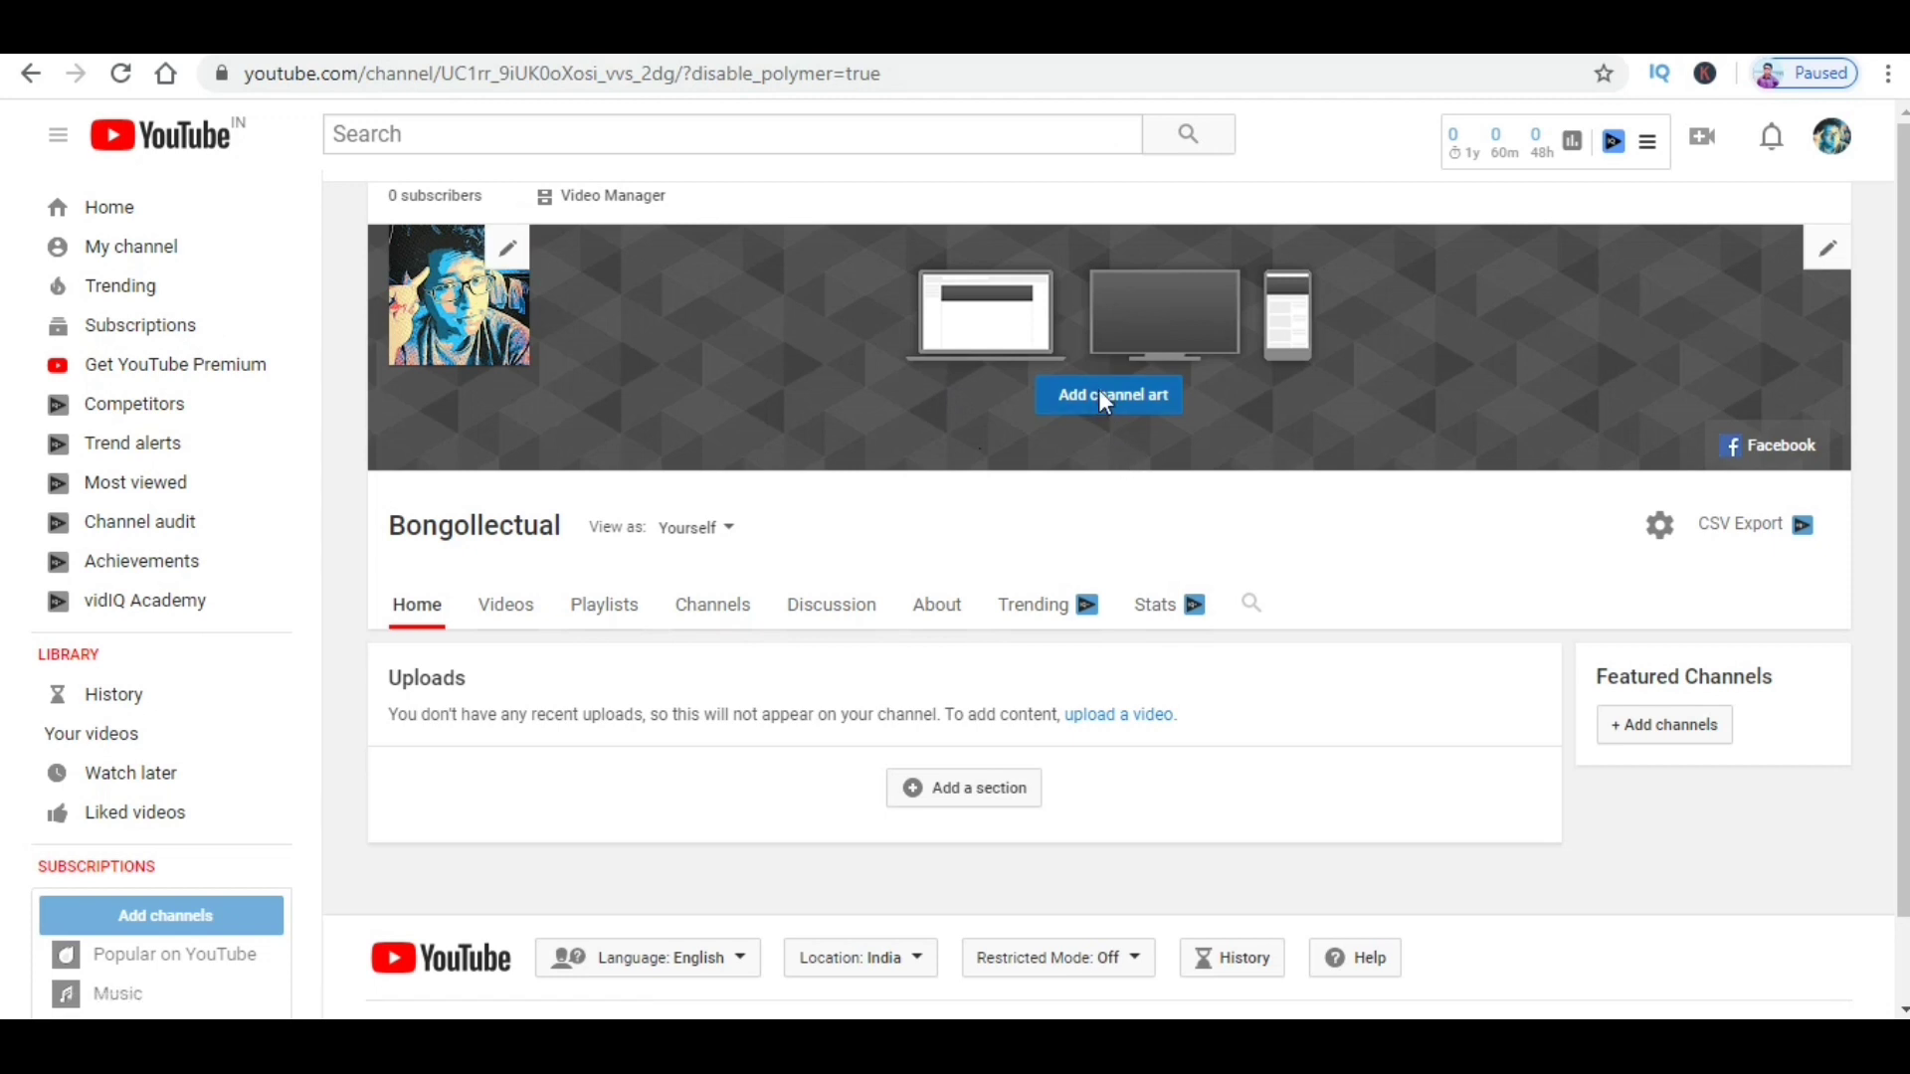
Step: Open Add channel art, browse Gallery and Your photos, then settle on Upload photos
click(1102, 398)
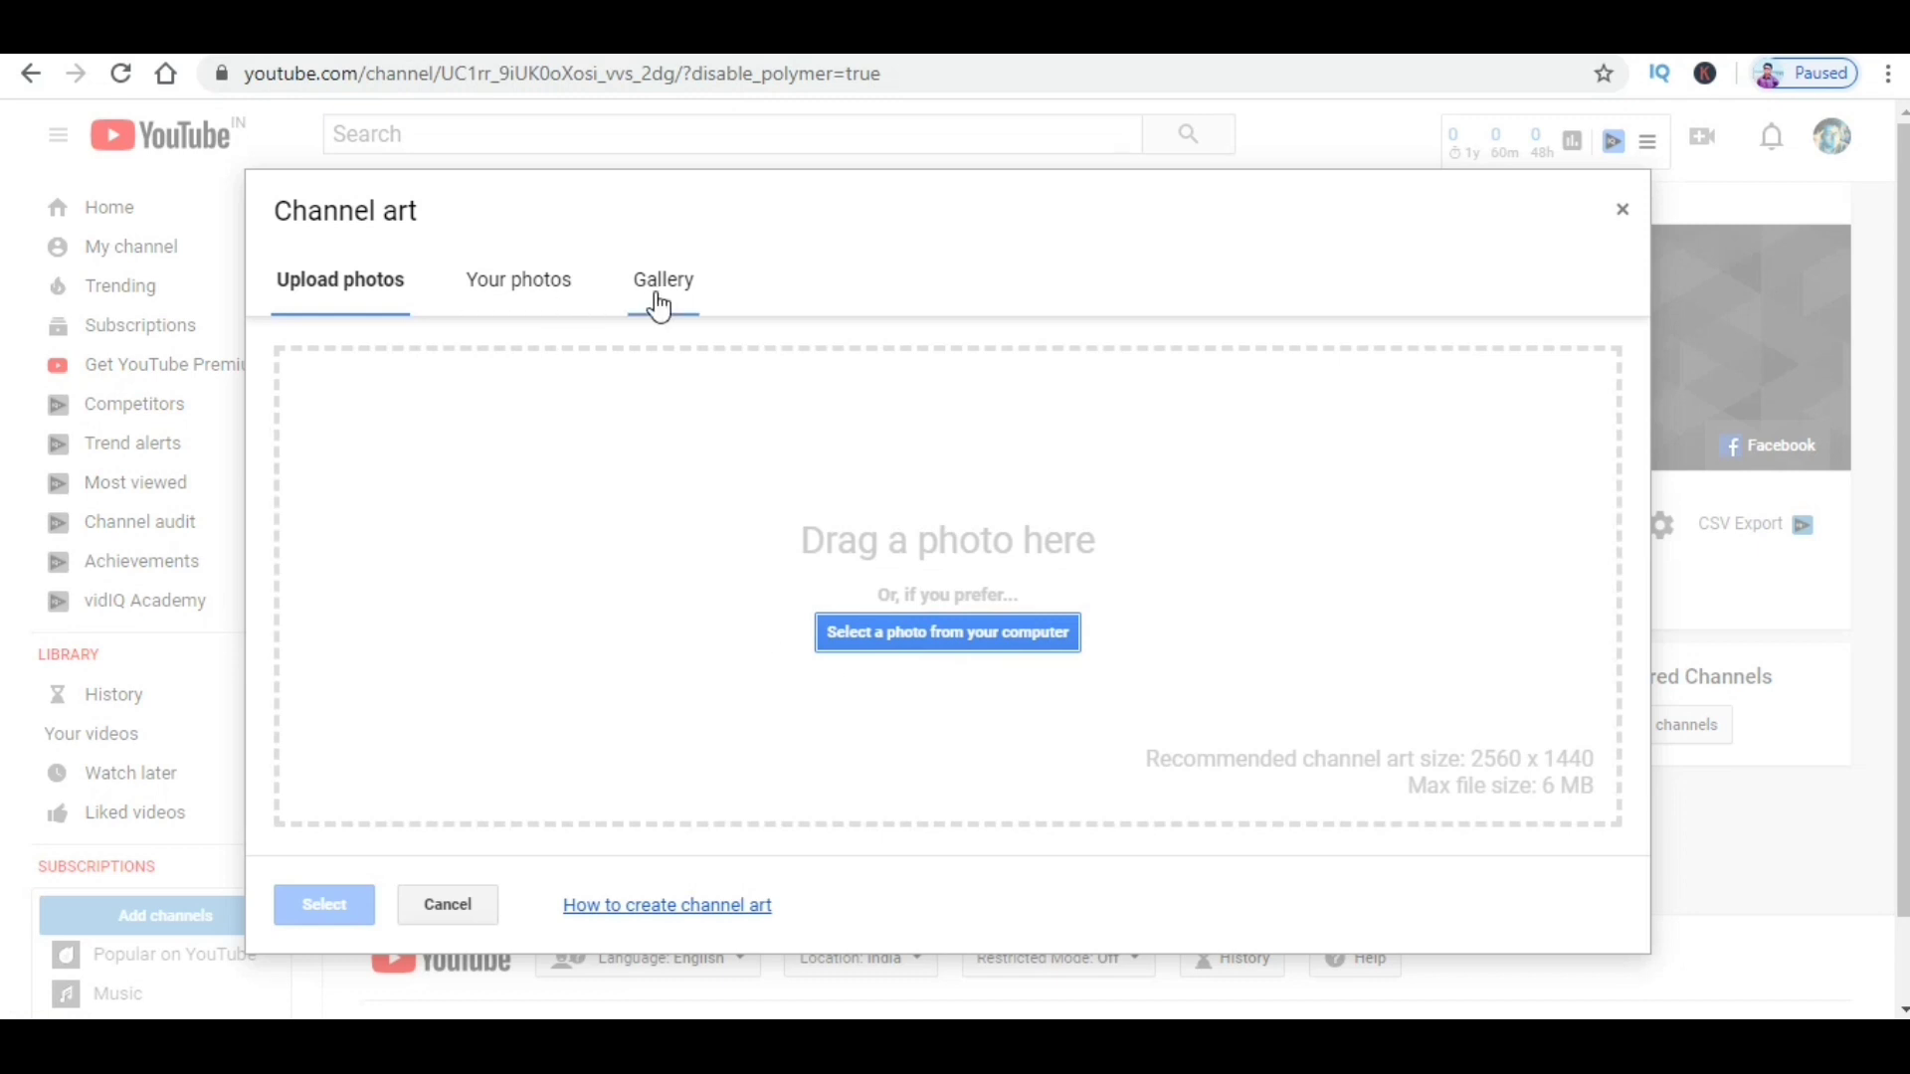
click(660, 304)
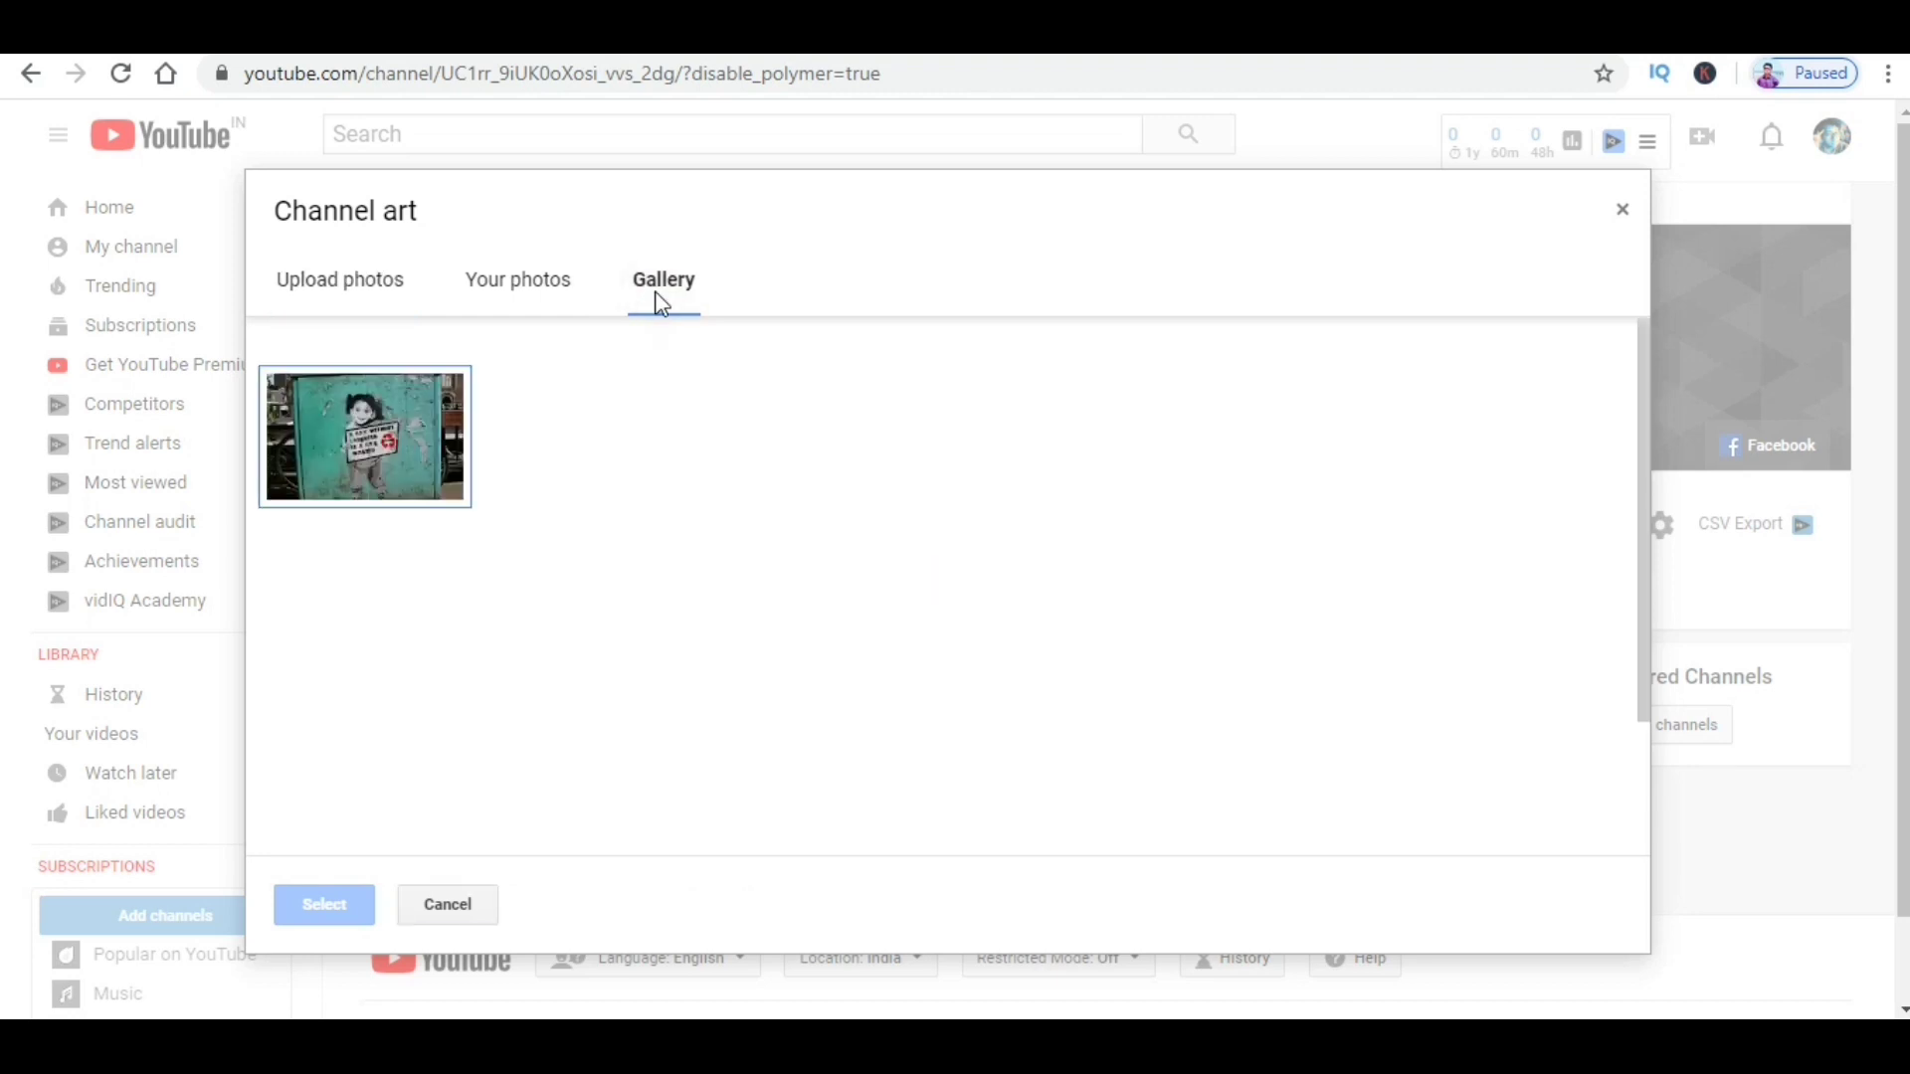
scroll(794, 595, down, 3)
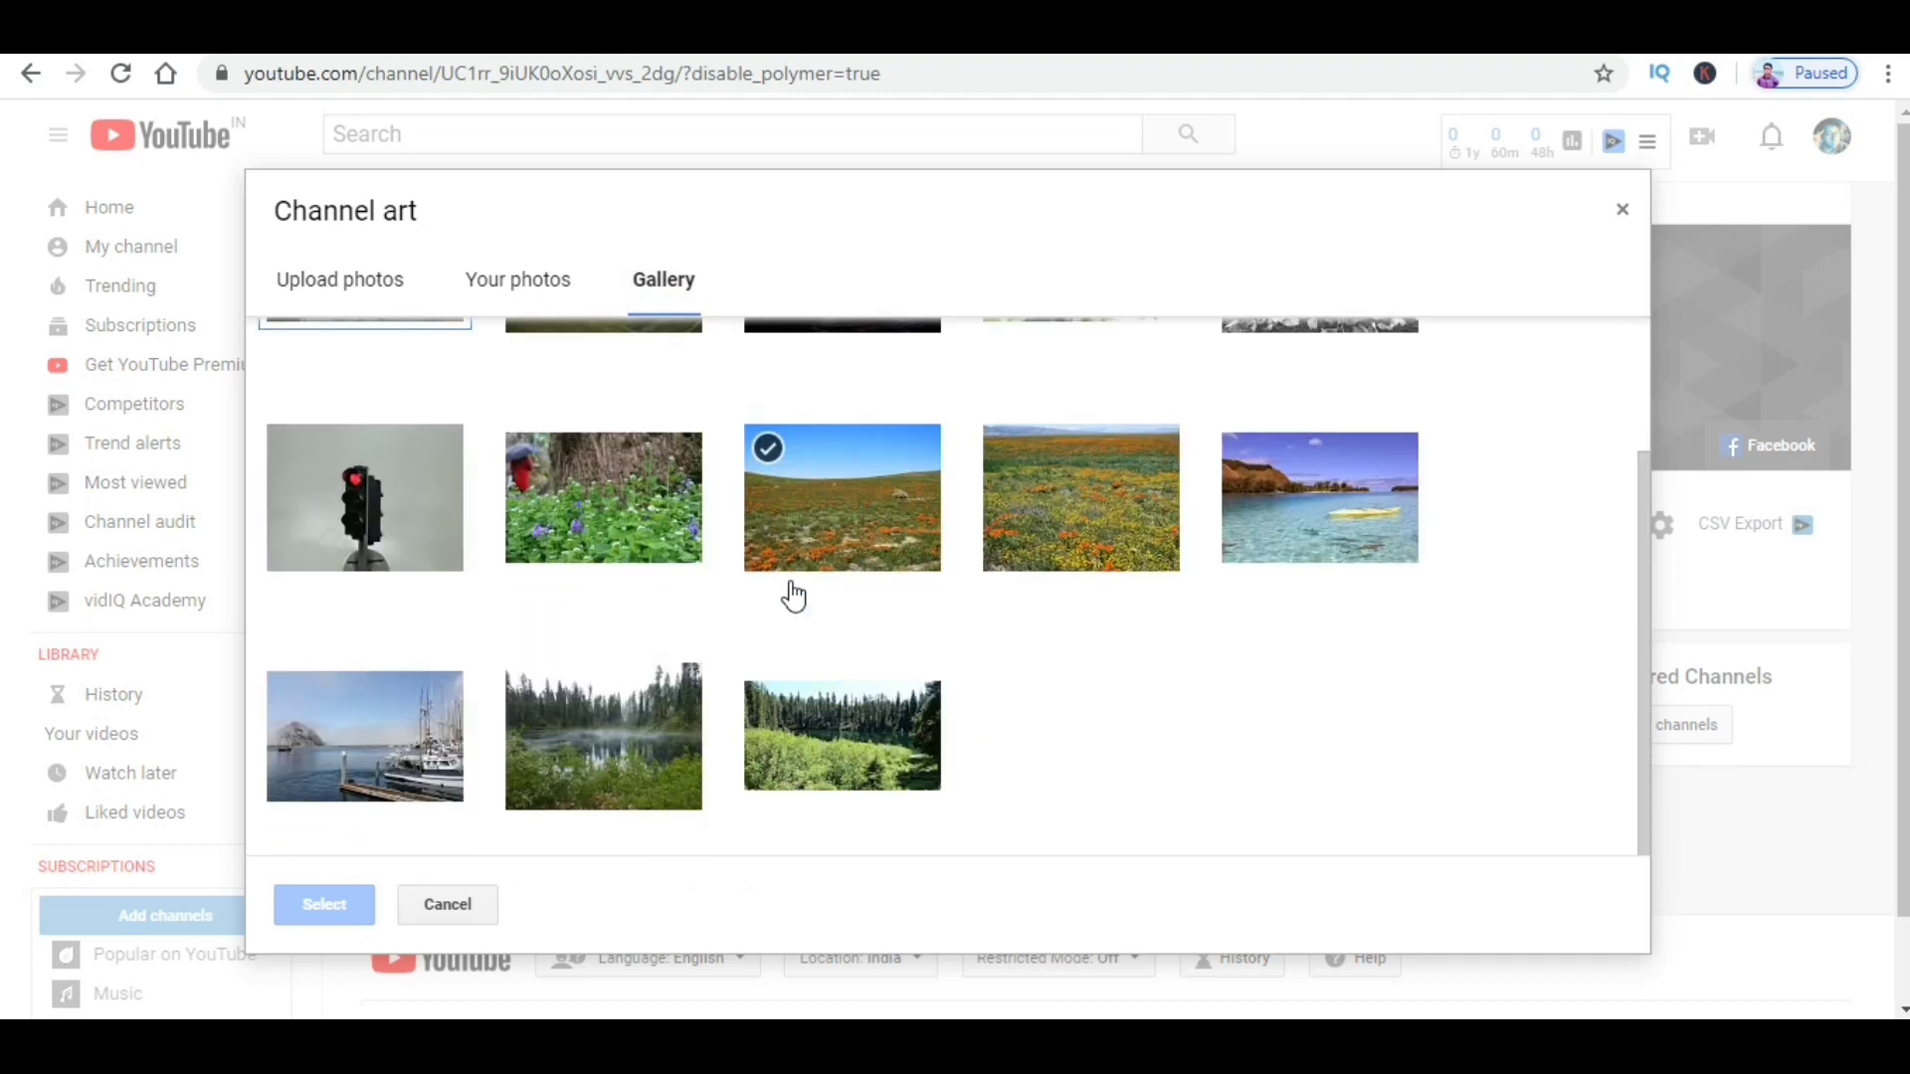
scroll(794, 595, up, 2)
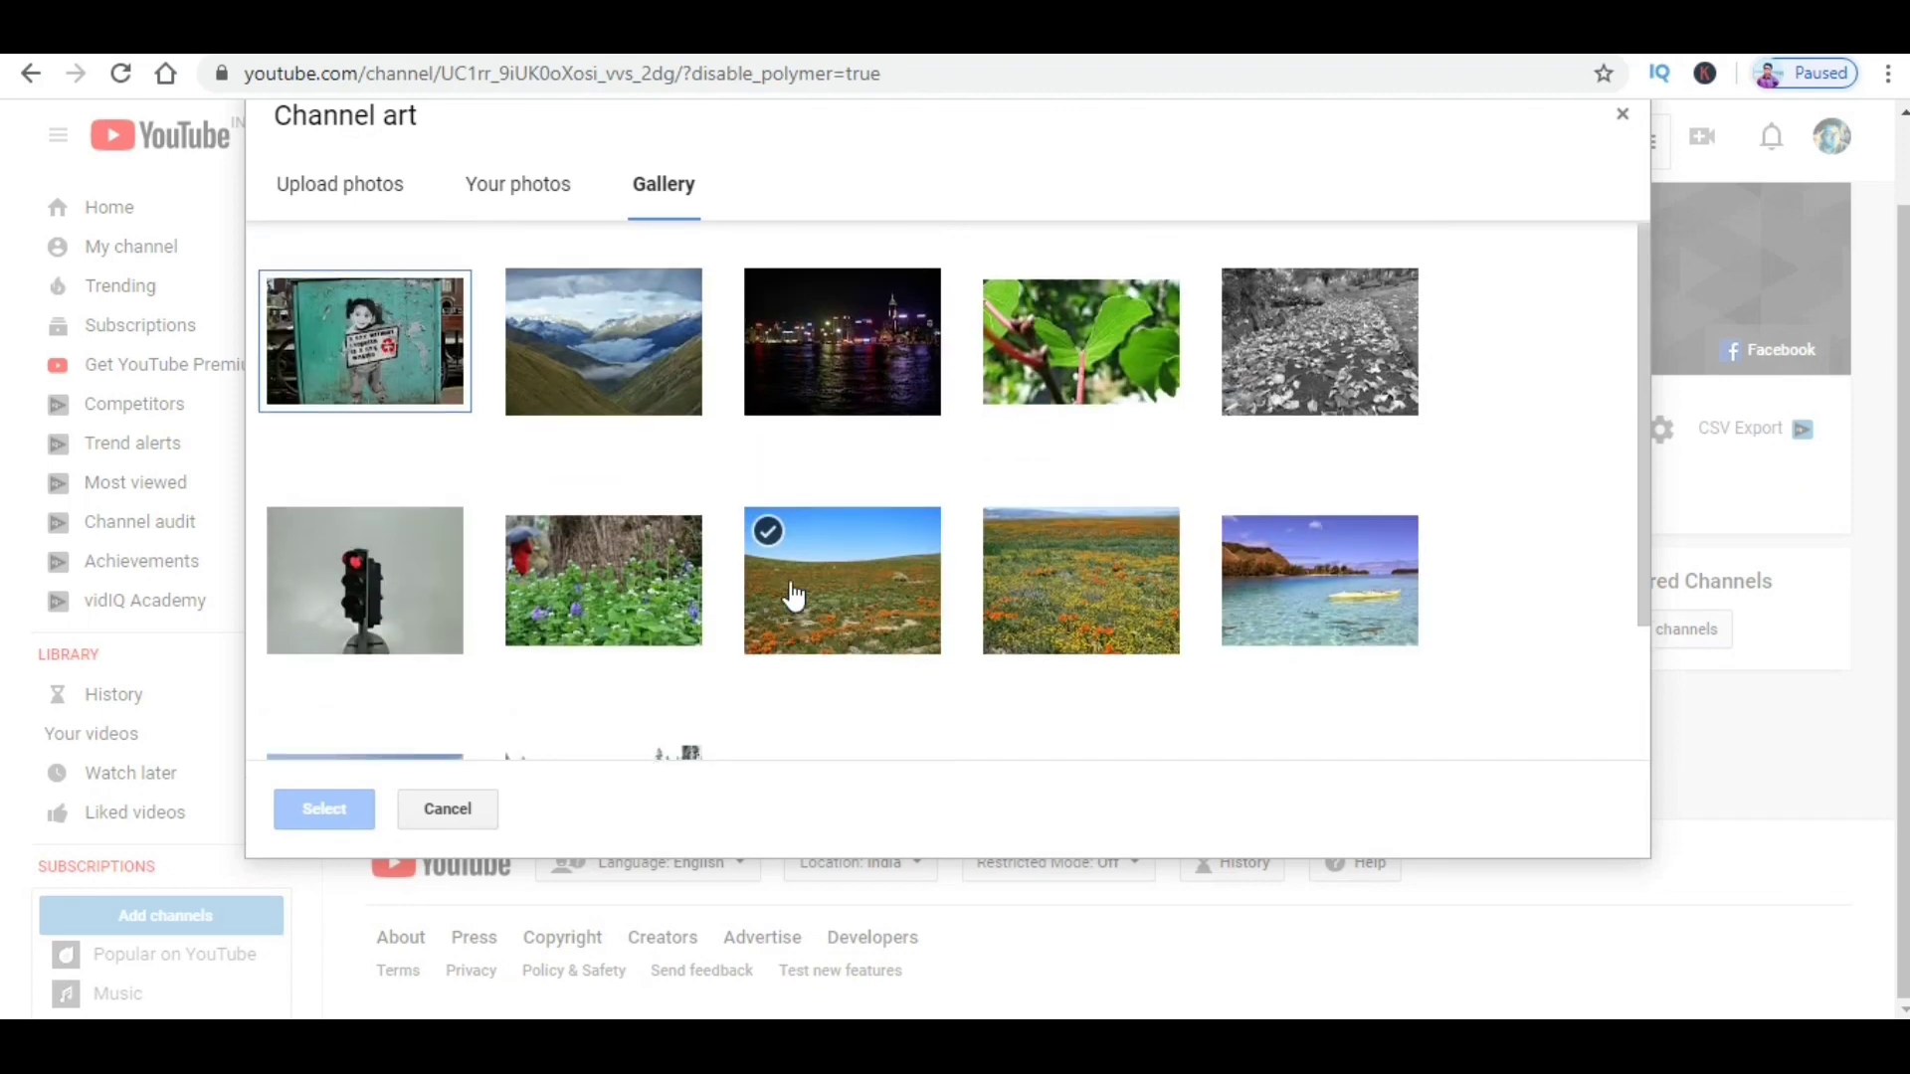
scroll(794, 595, down, 2)
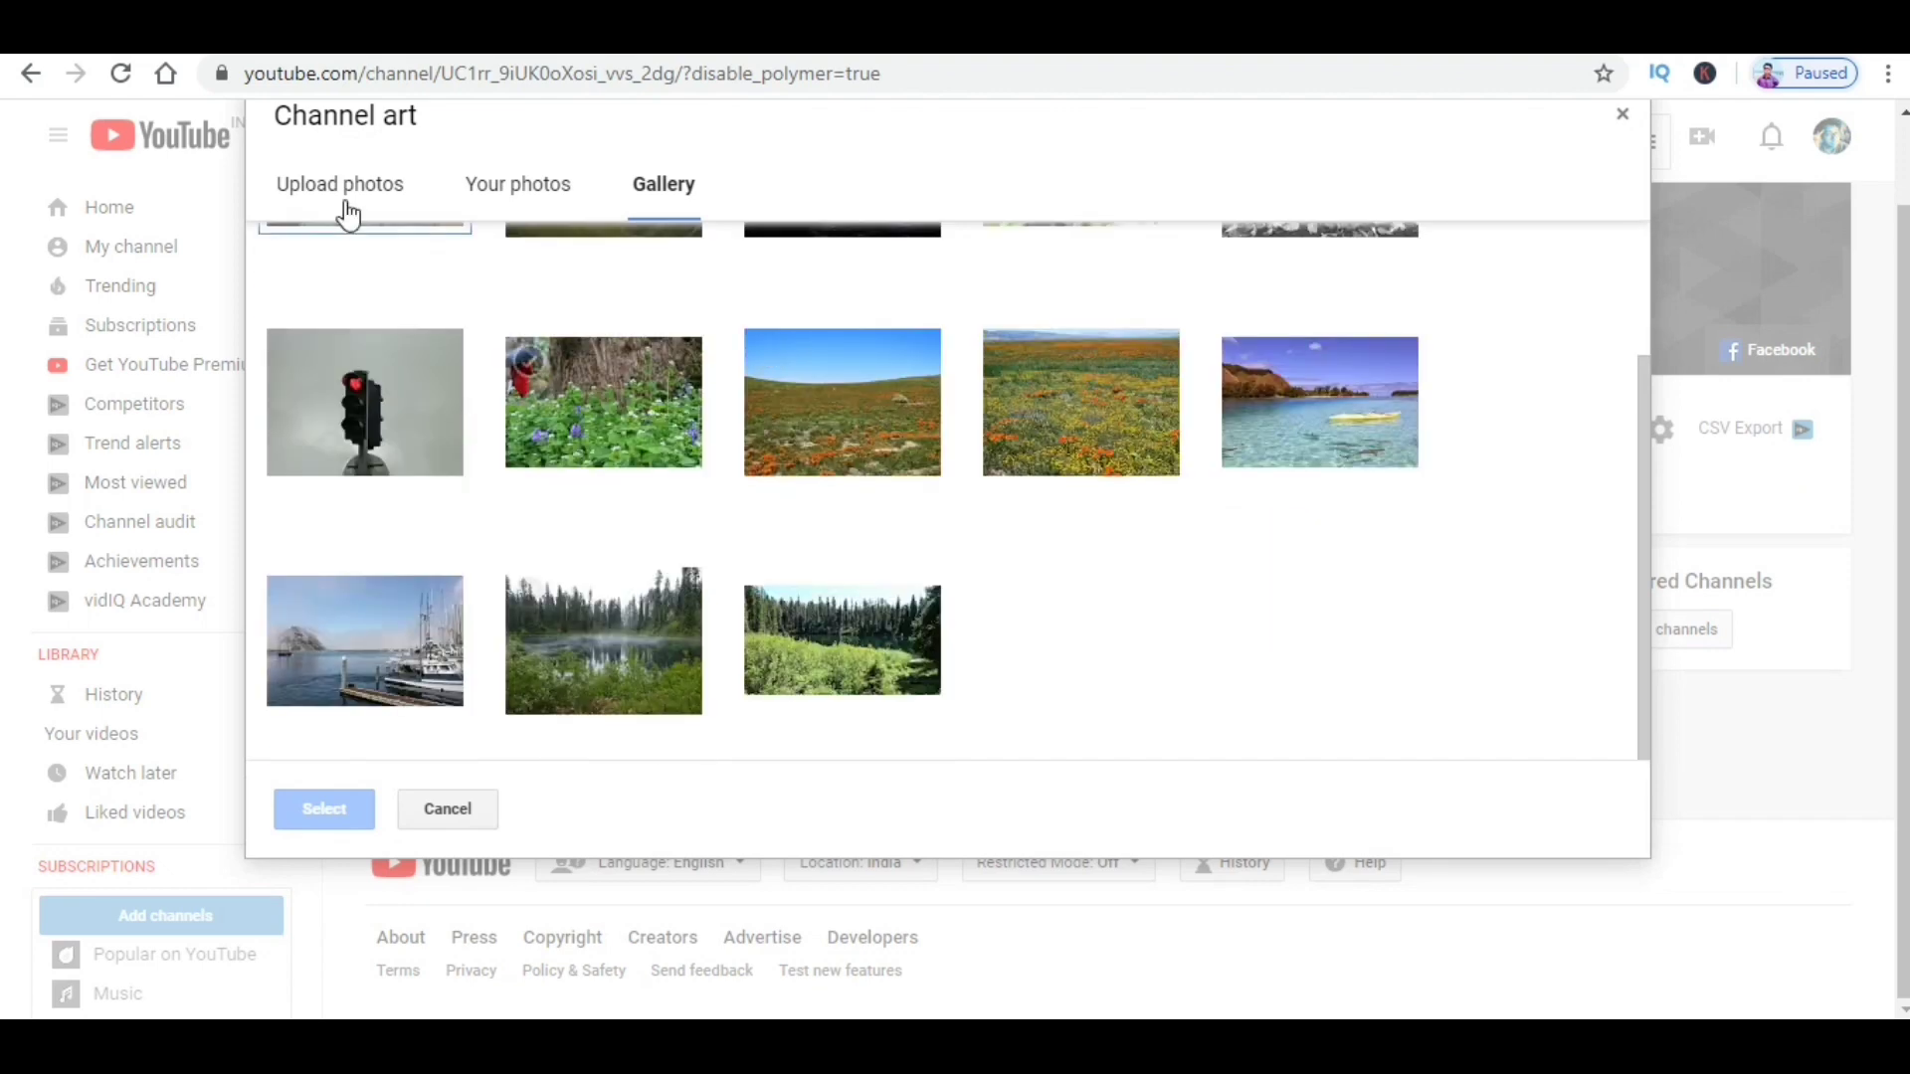
click(531, 195)
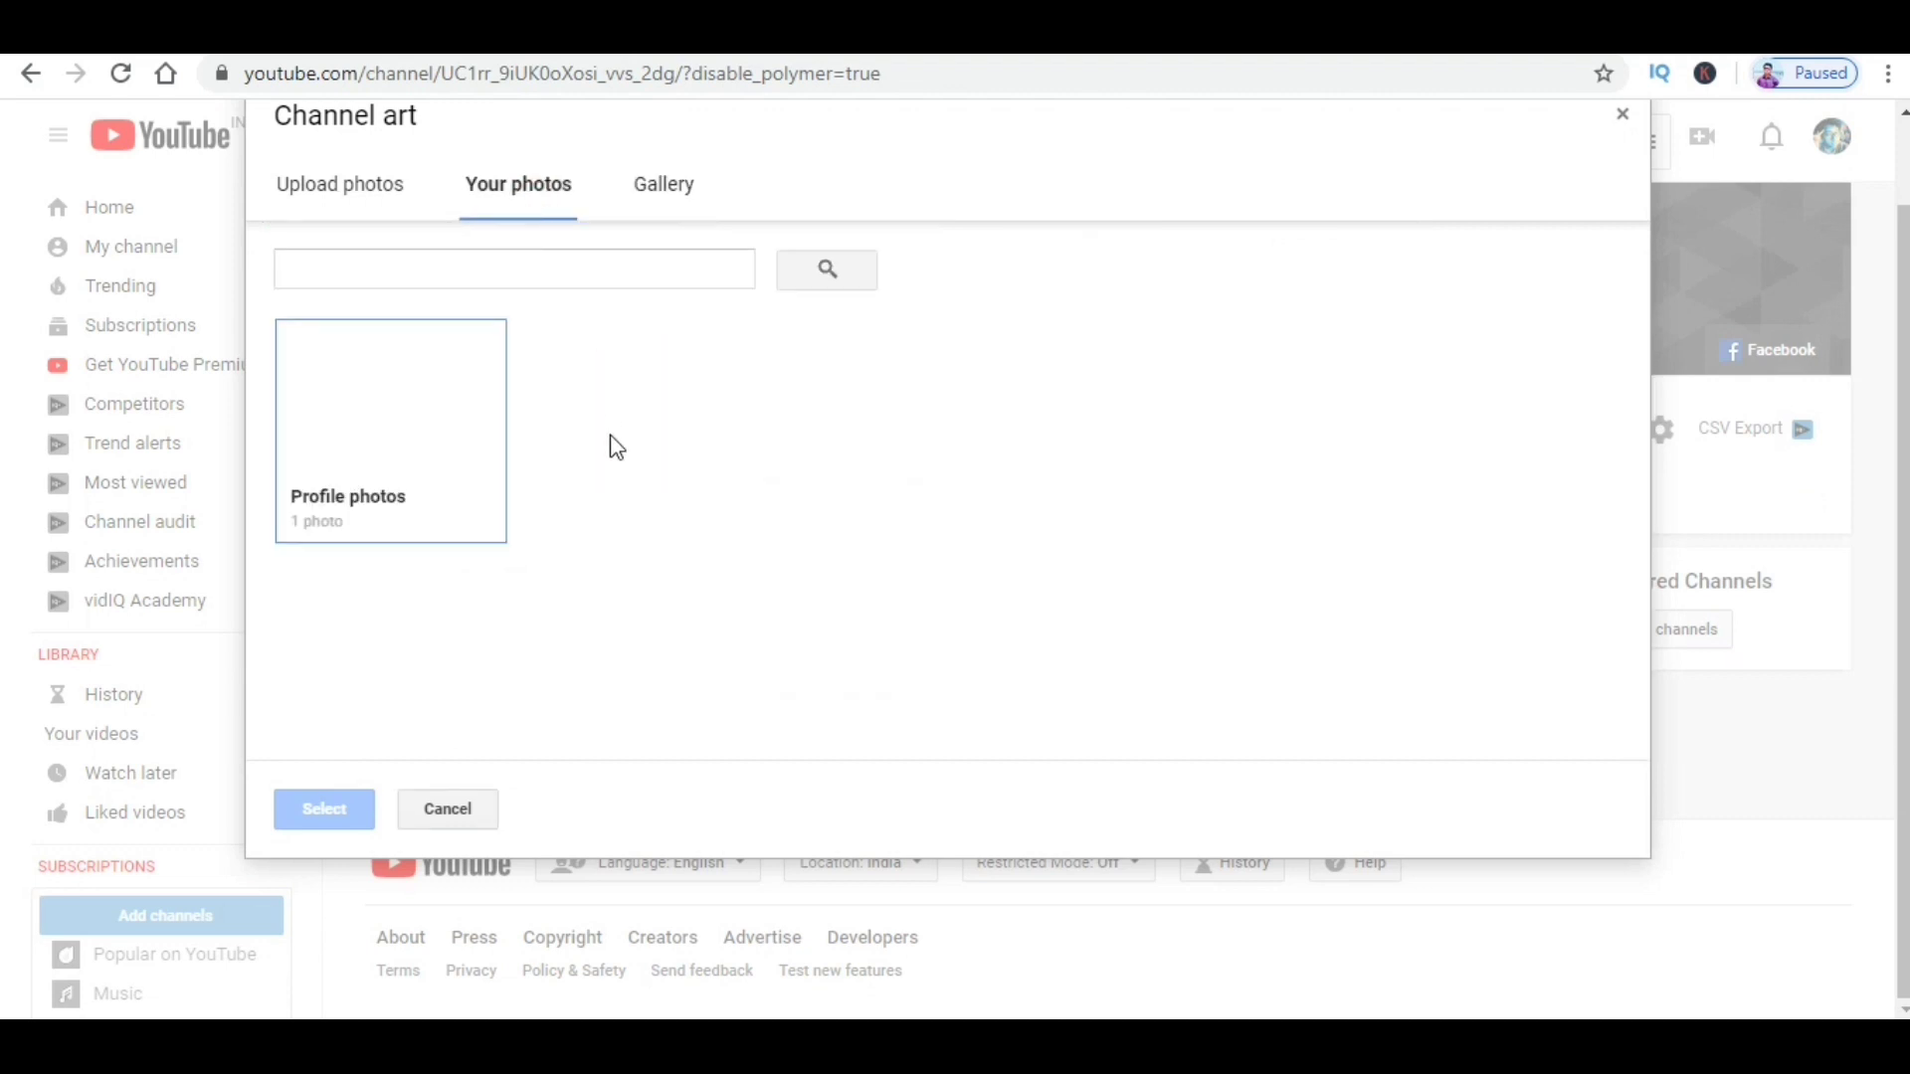
click(329, 199)
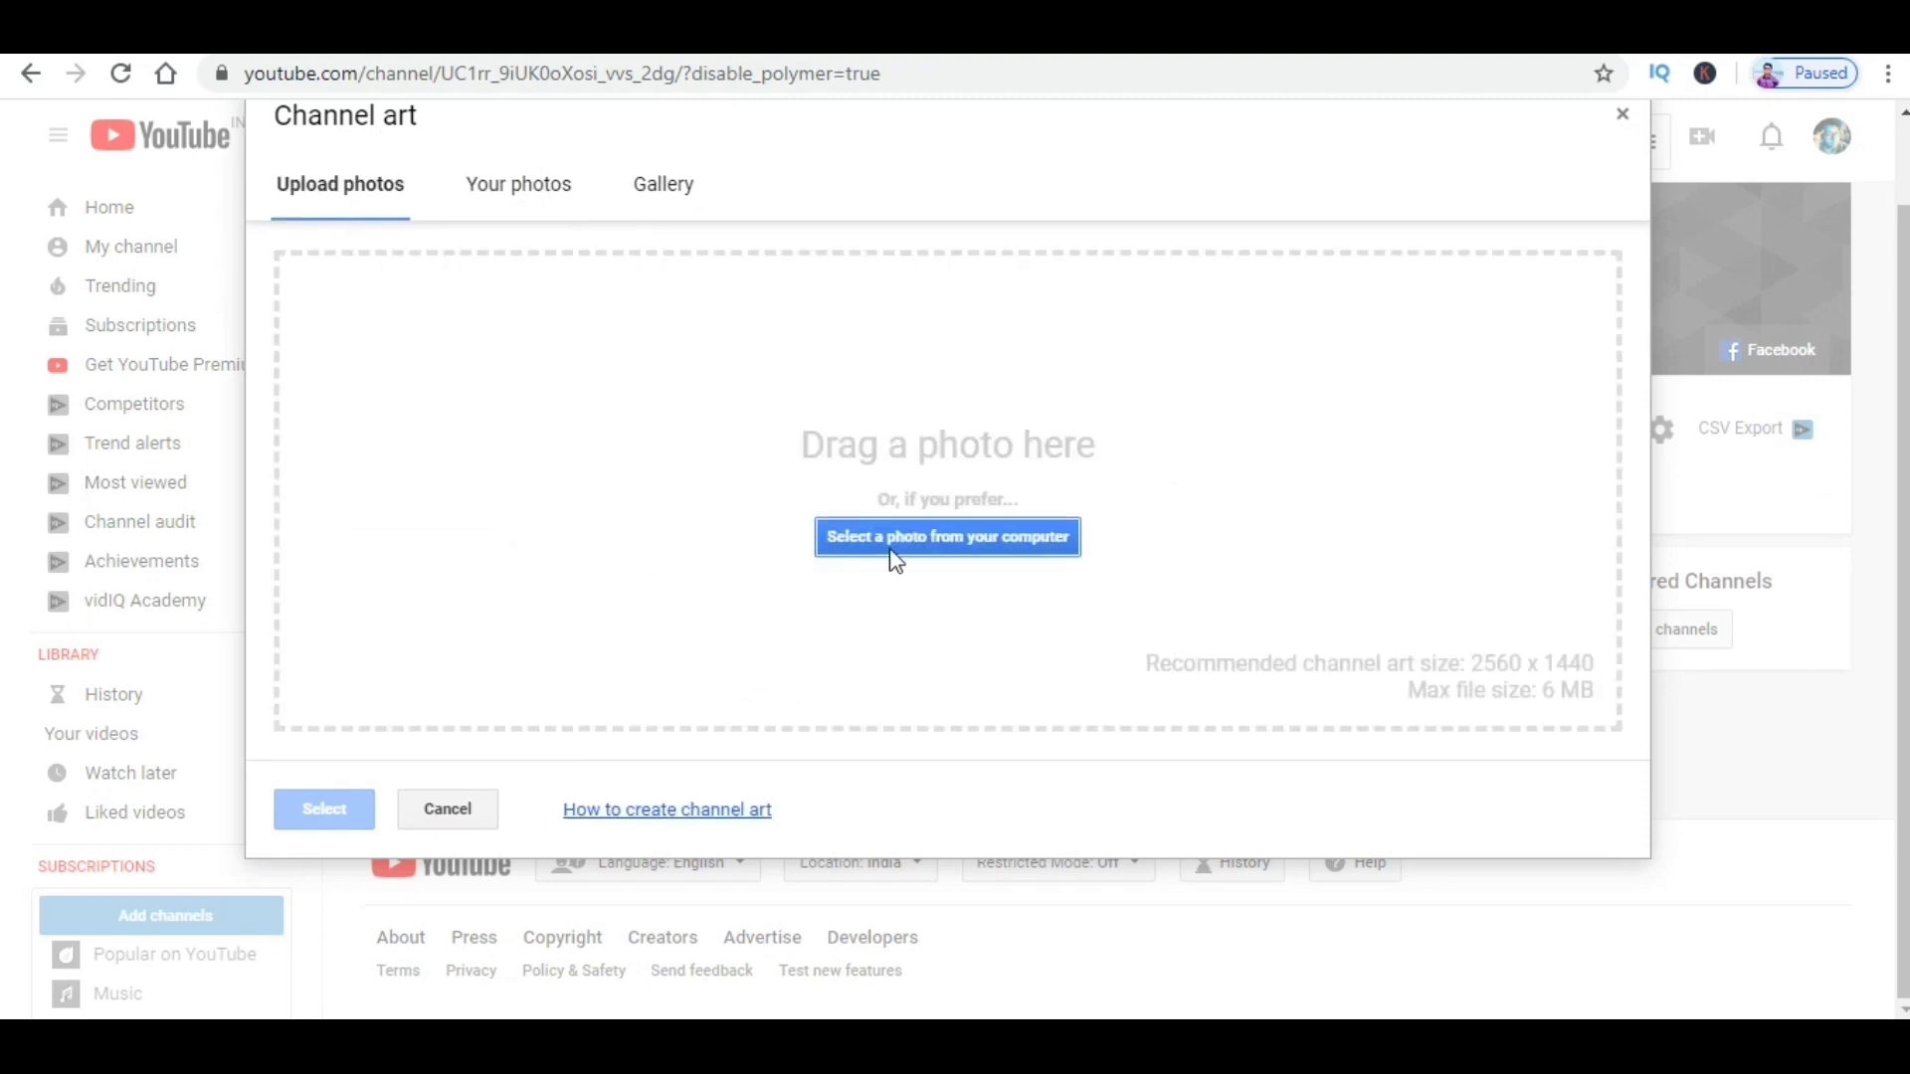
Step: Upload the Bongollectual banner image, turn on auto enhance, and confirm it as channel art
click(896, 542)
click(503, 235)
click(718, 629)
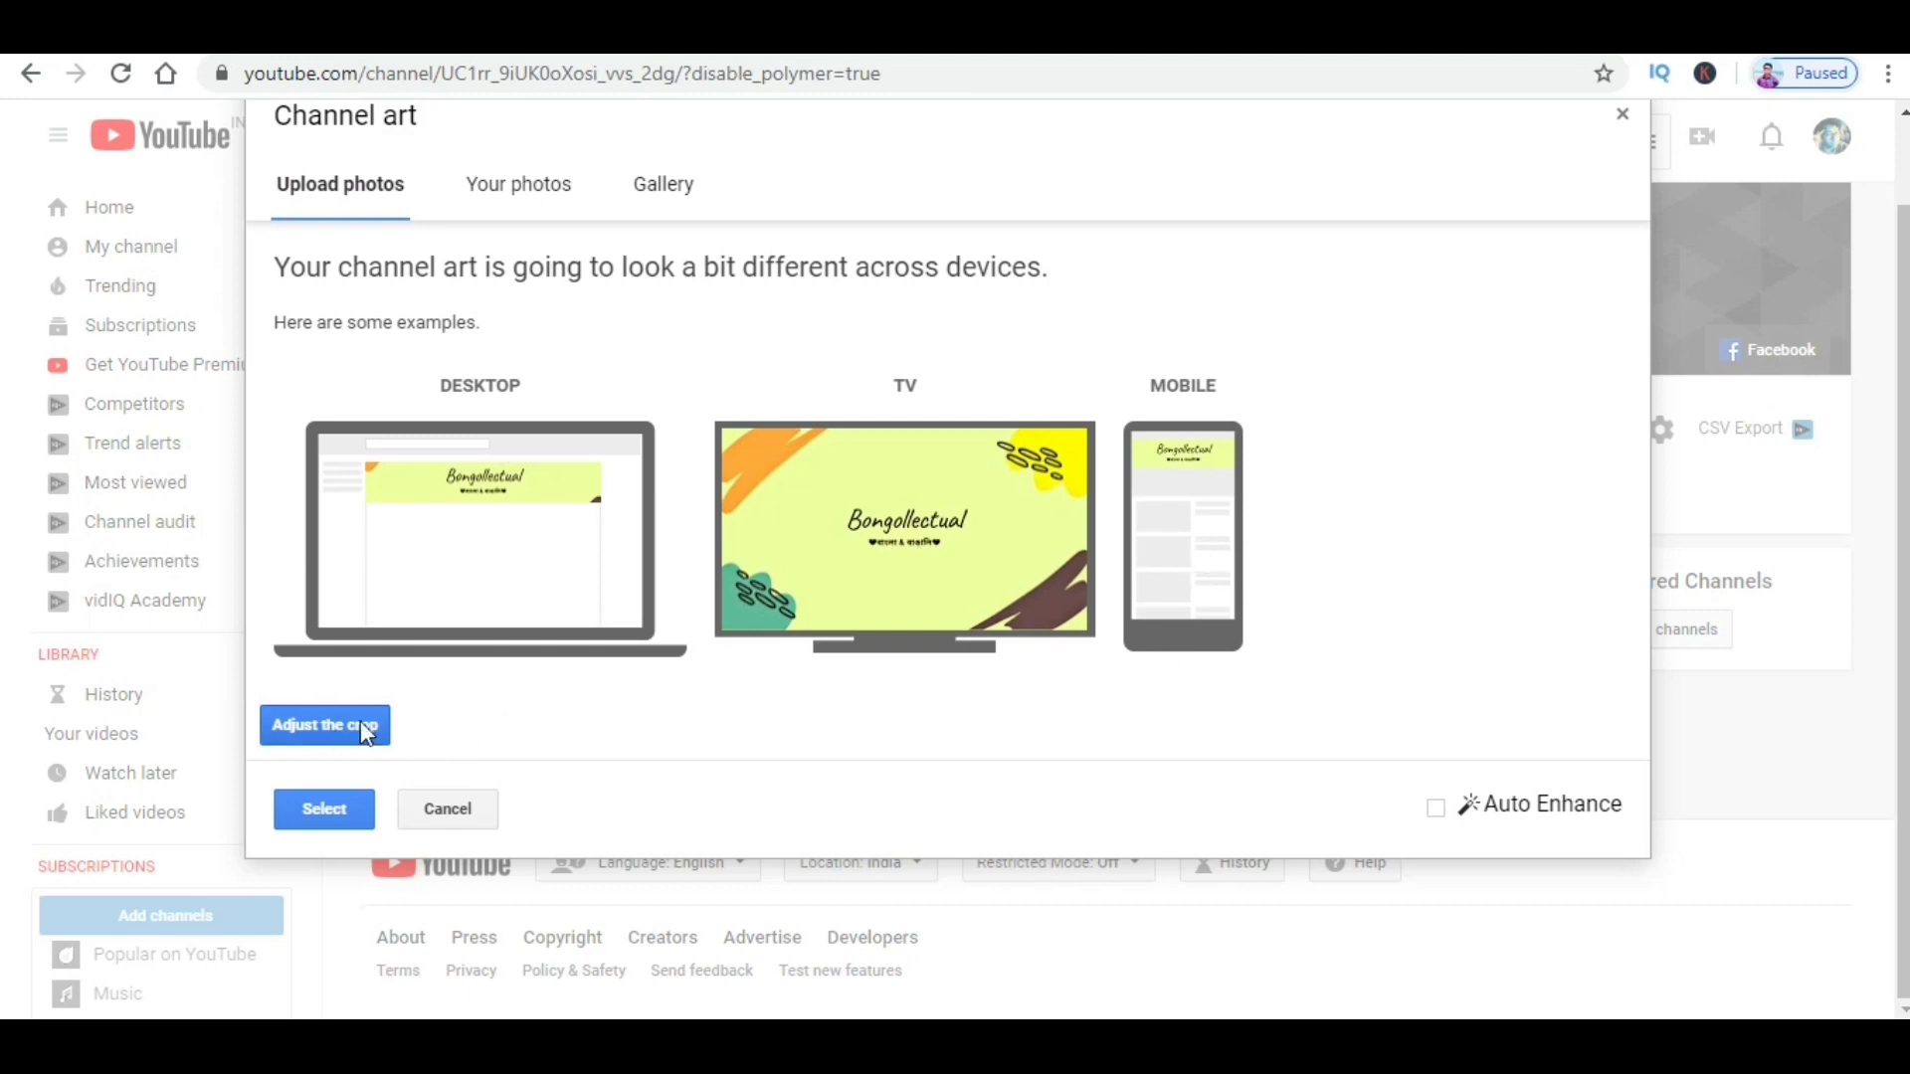
click(1437, 809)
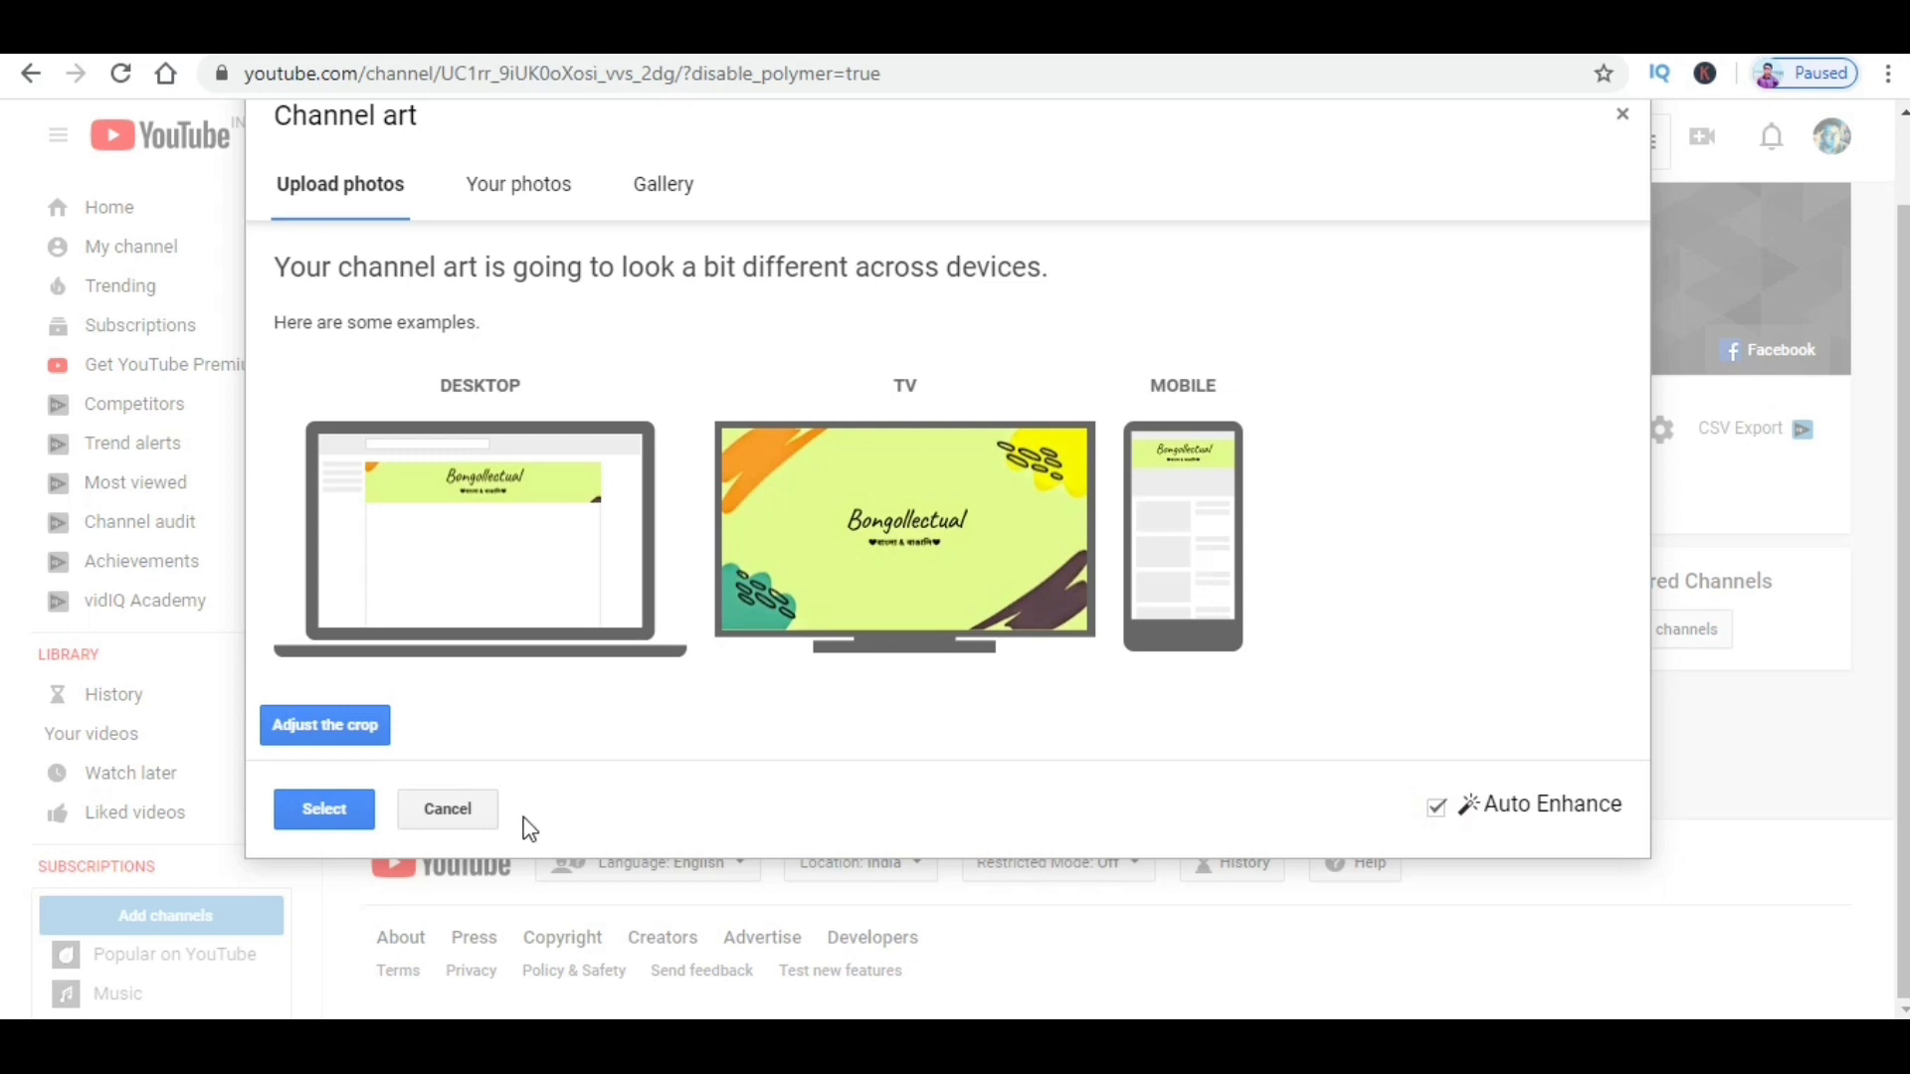
click(314, 816)
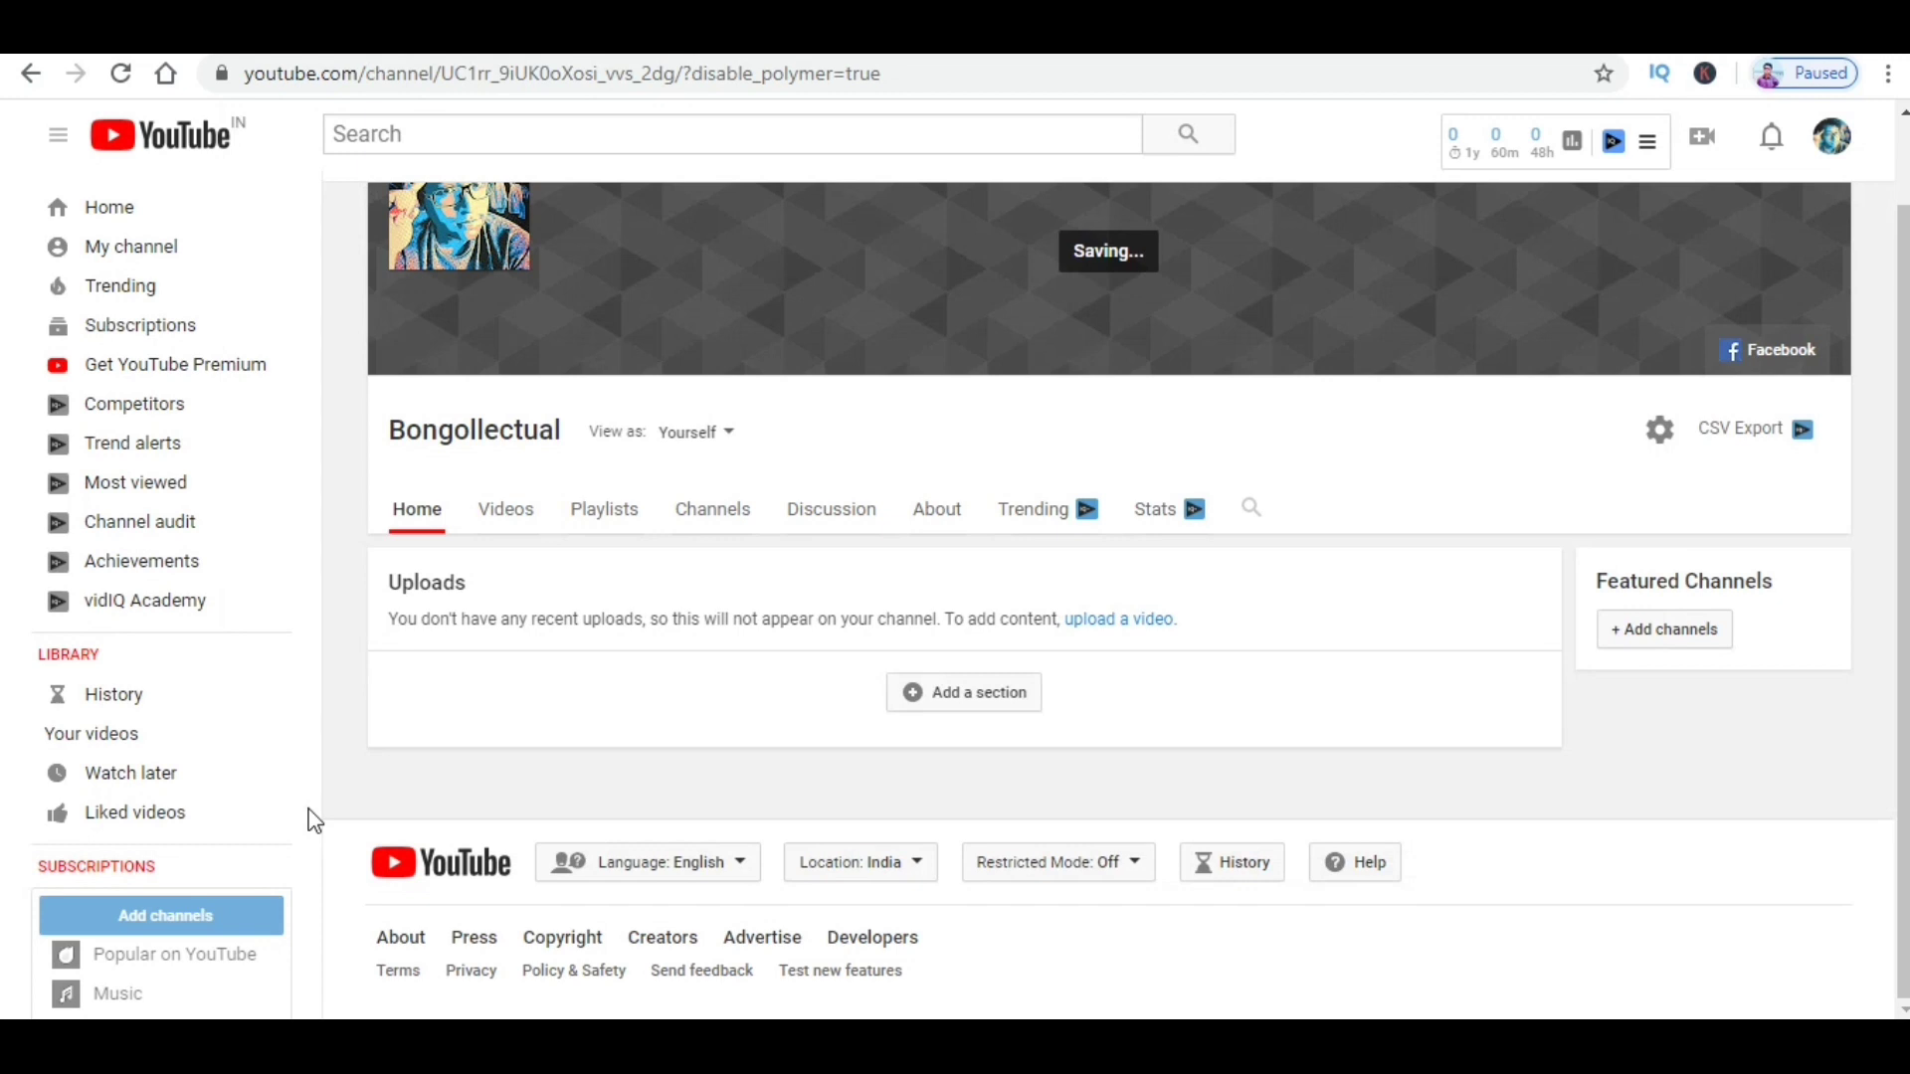
Step: On the About page, enter the channel's business inquiries e-mail address under Details and save it
click(945, 618)
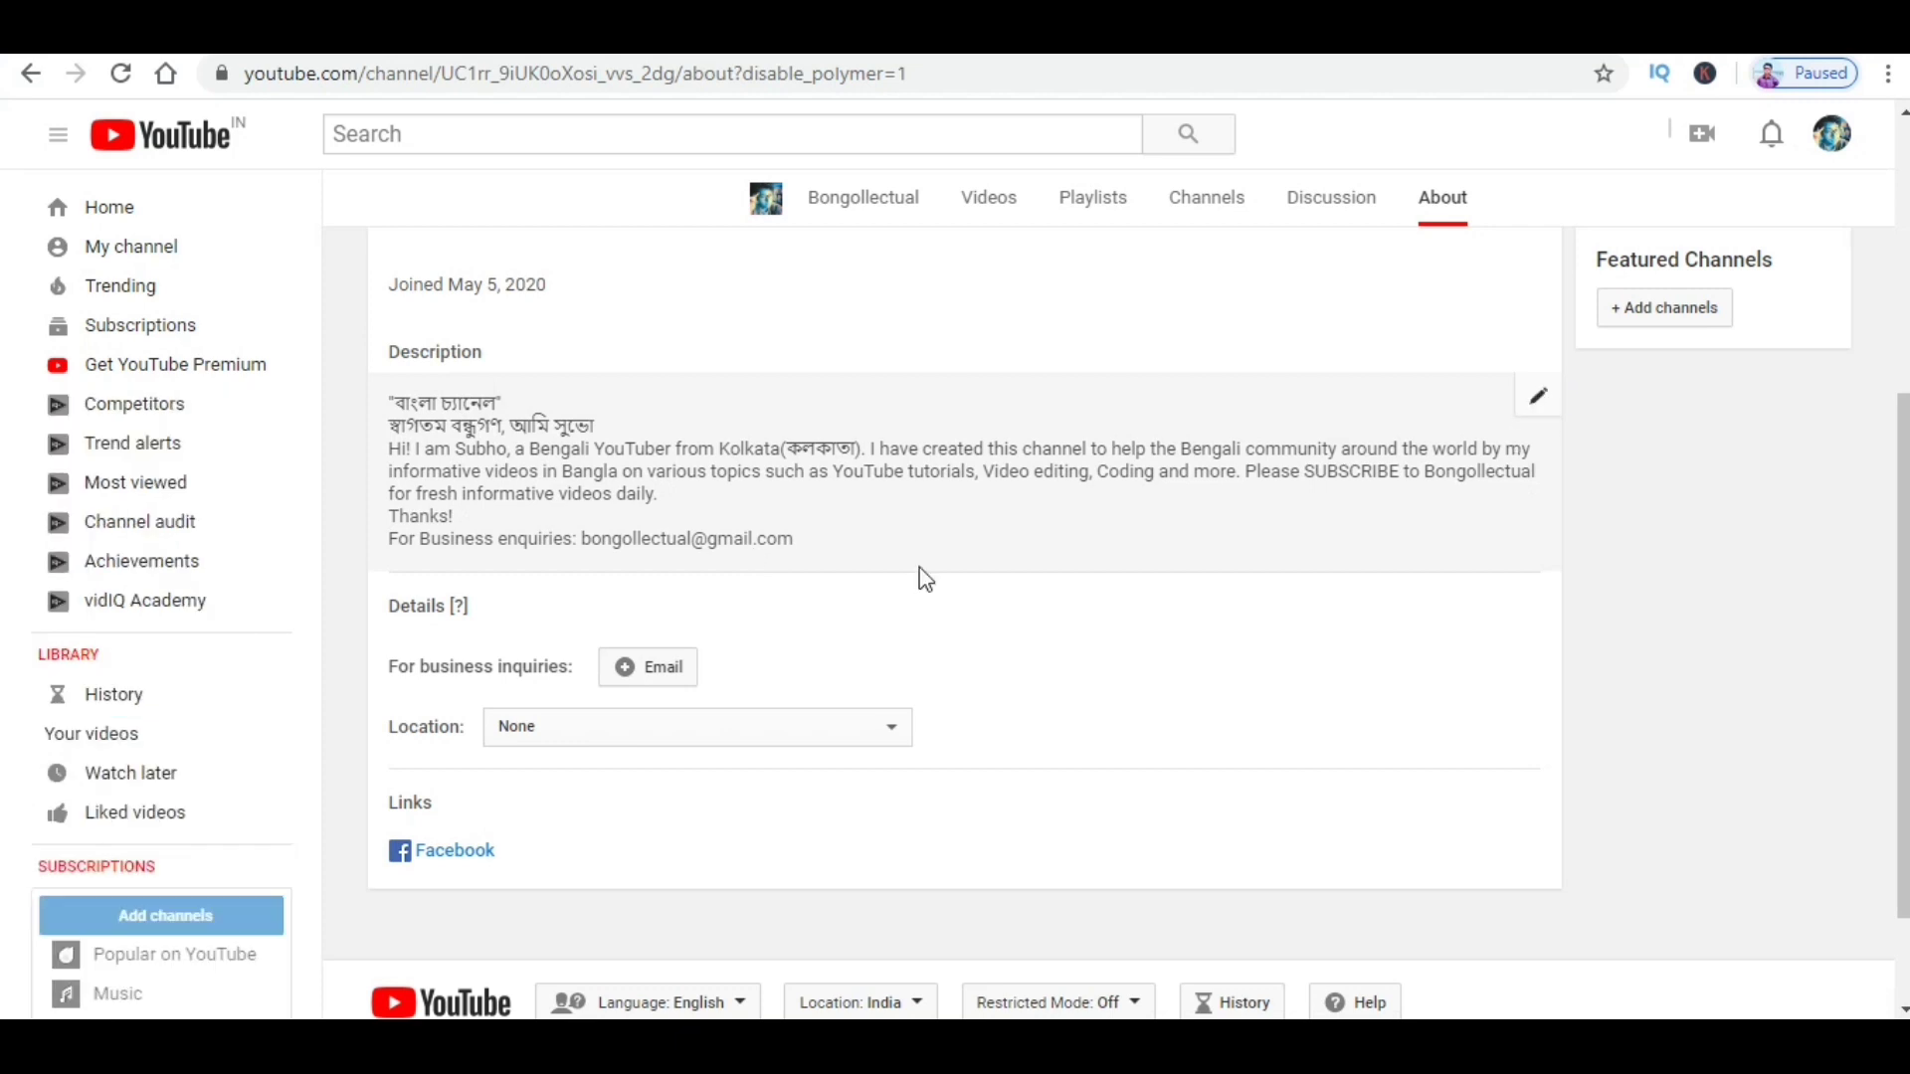
click(658, 676)
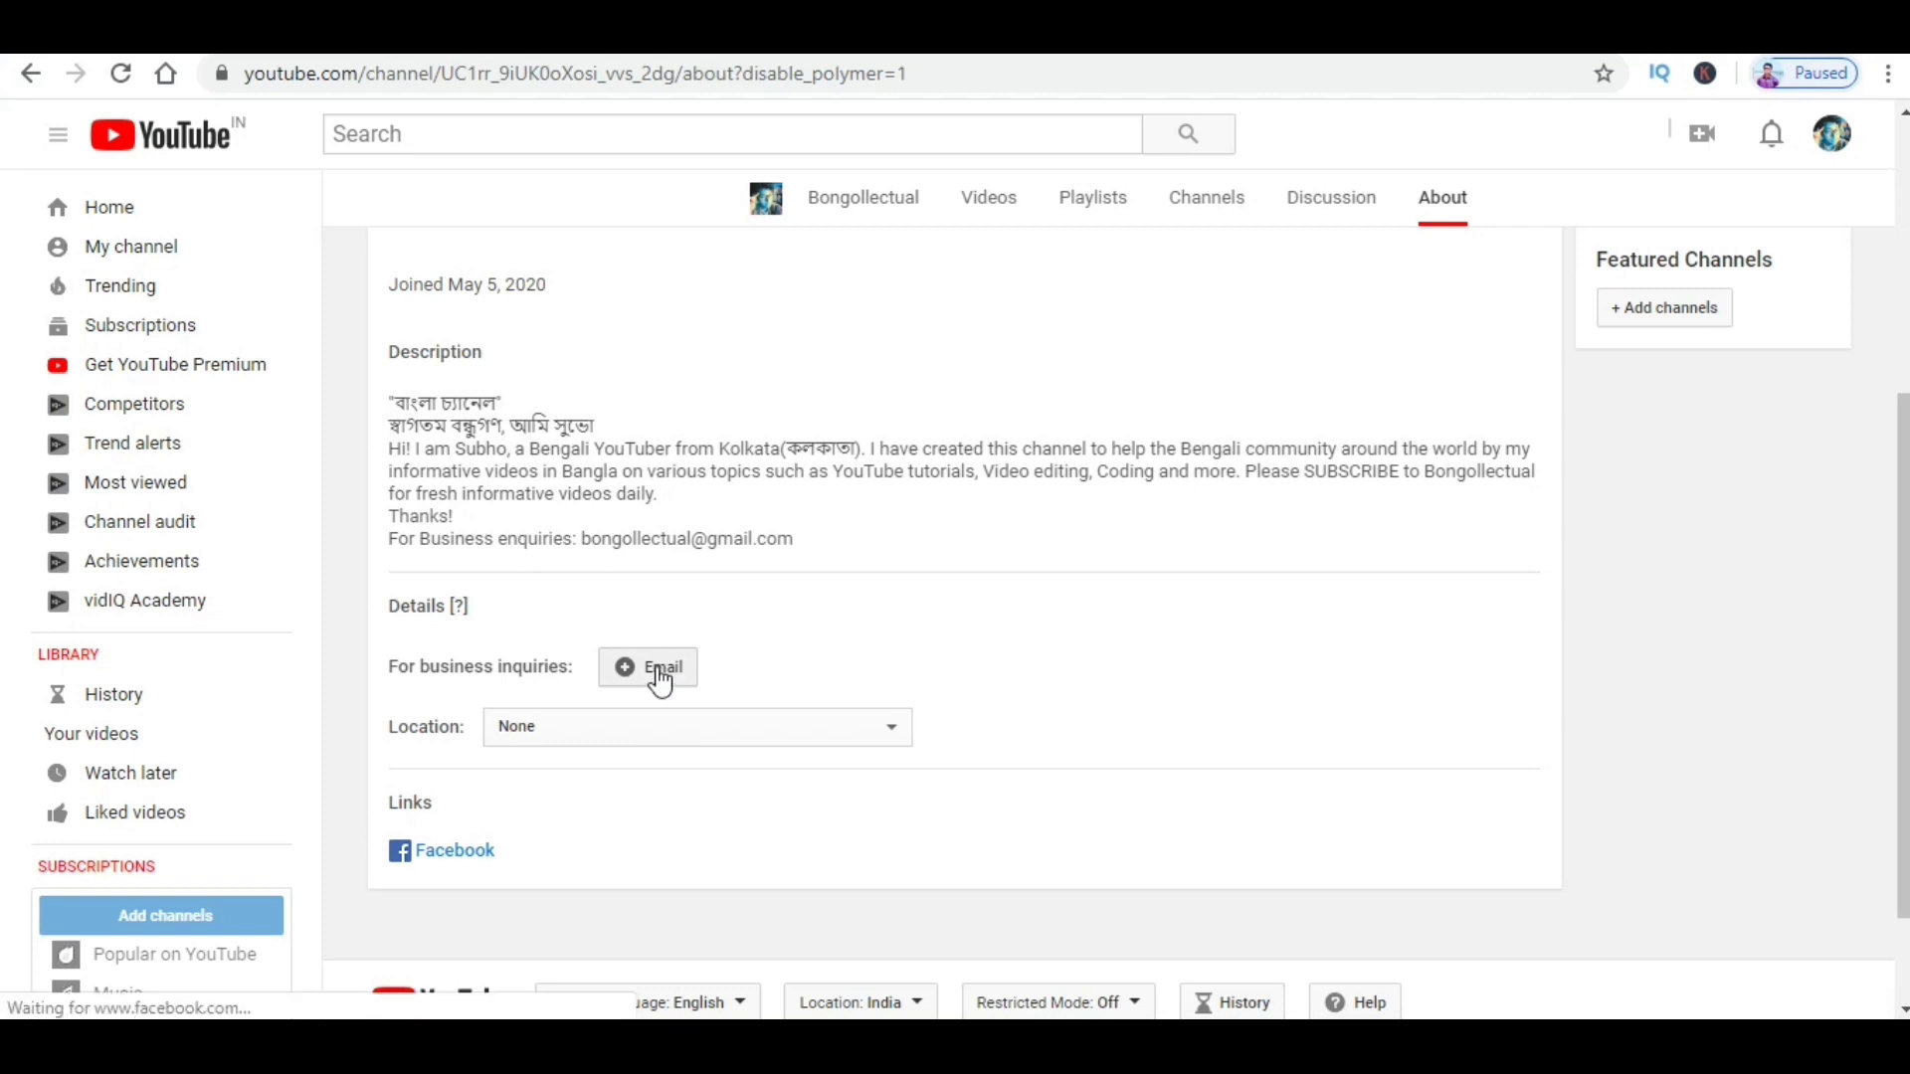
click(570, 707)
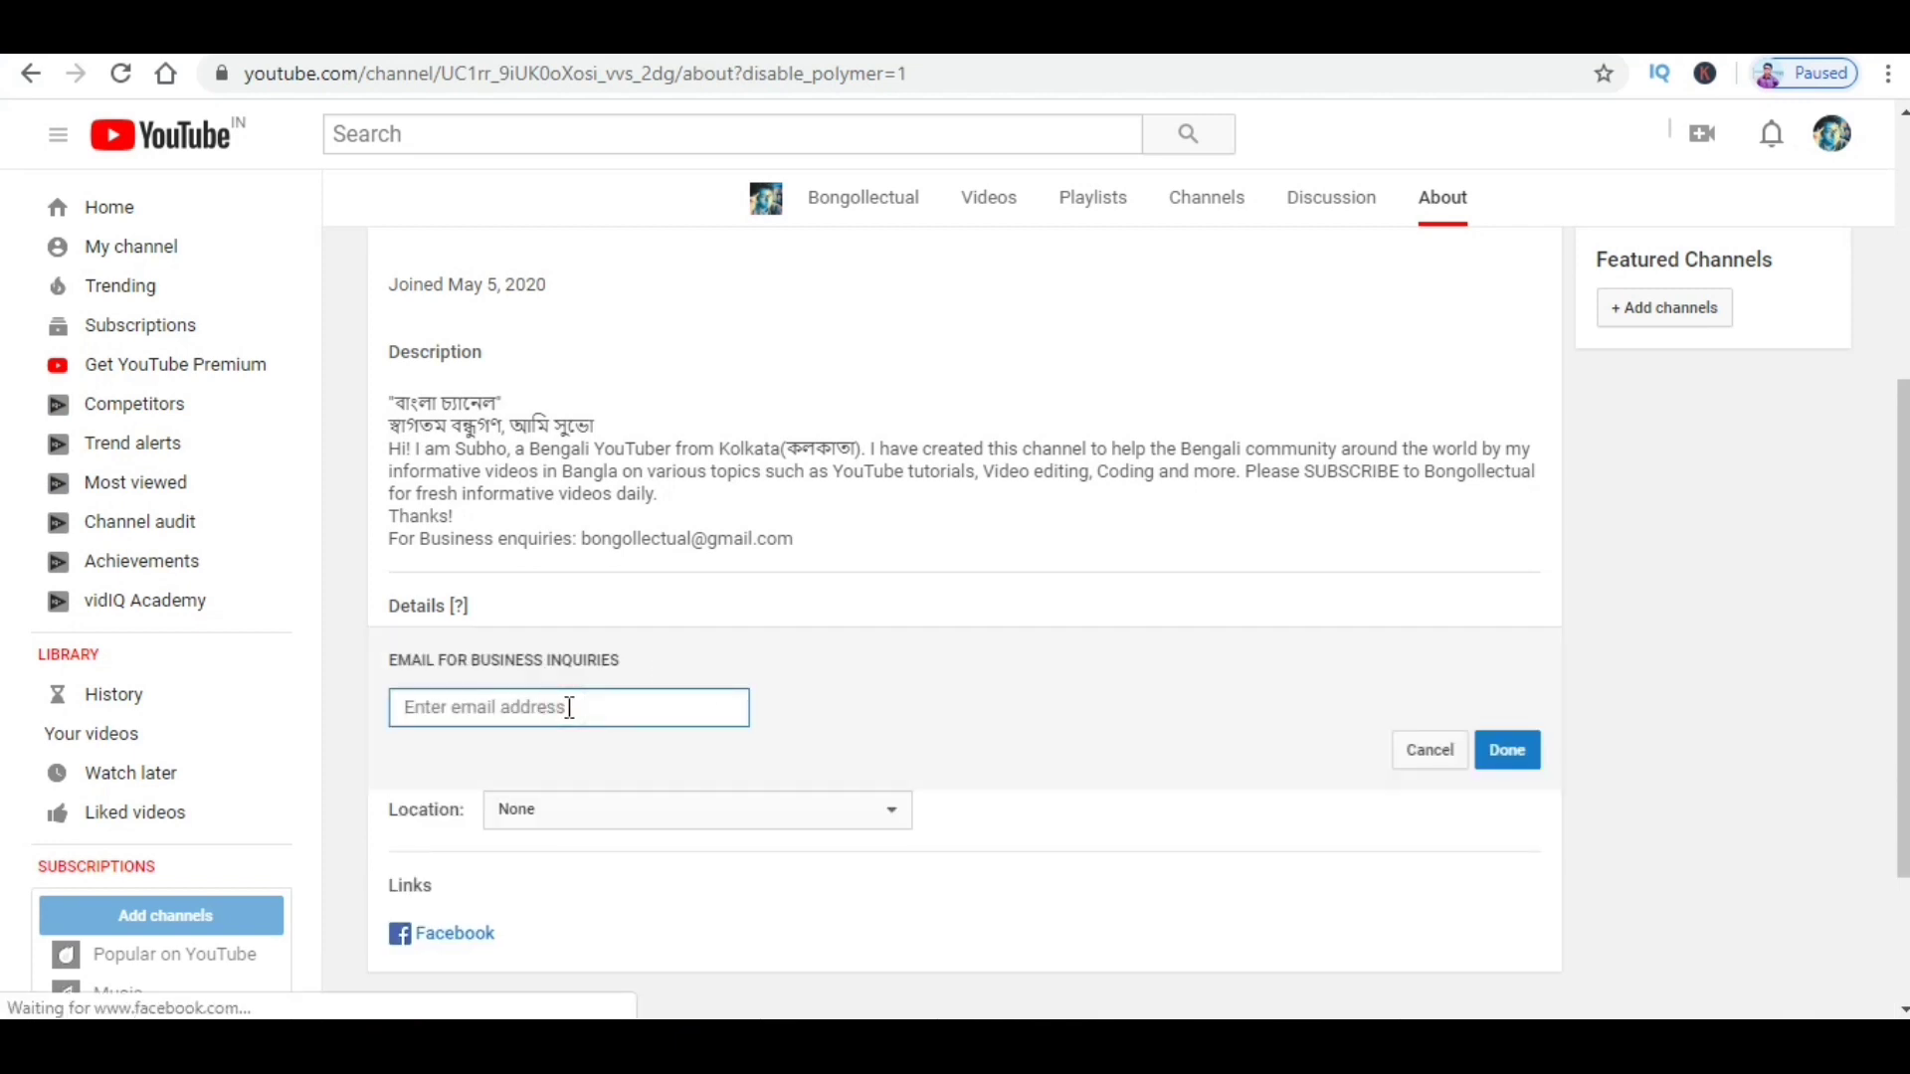
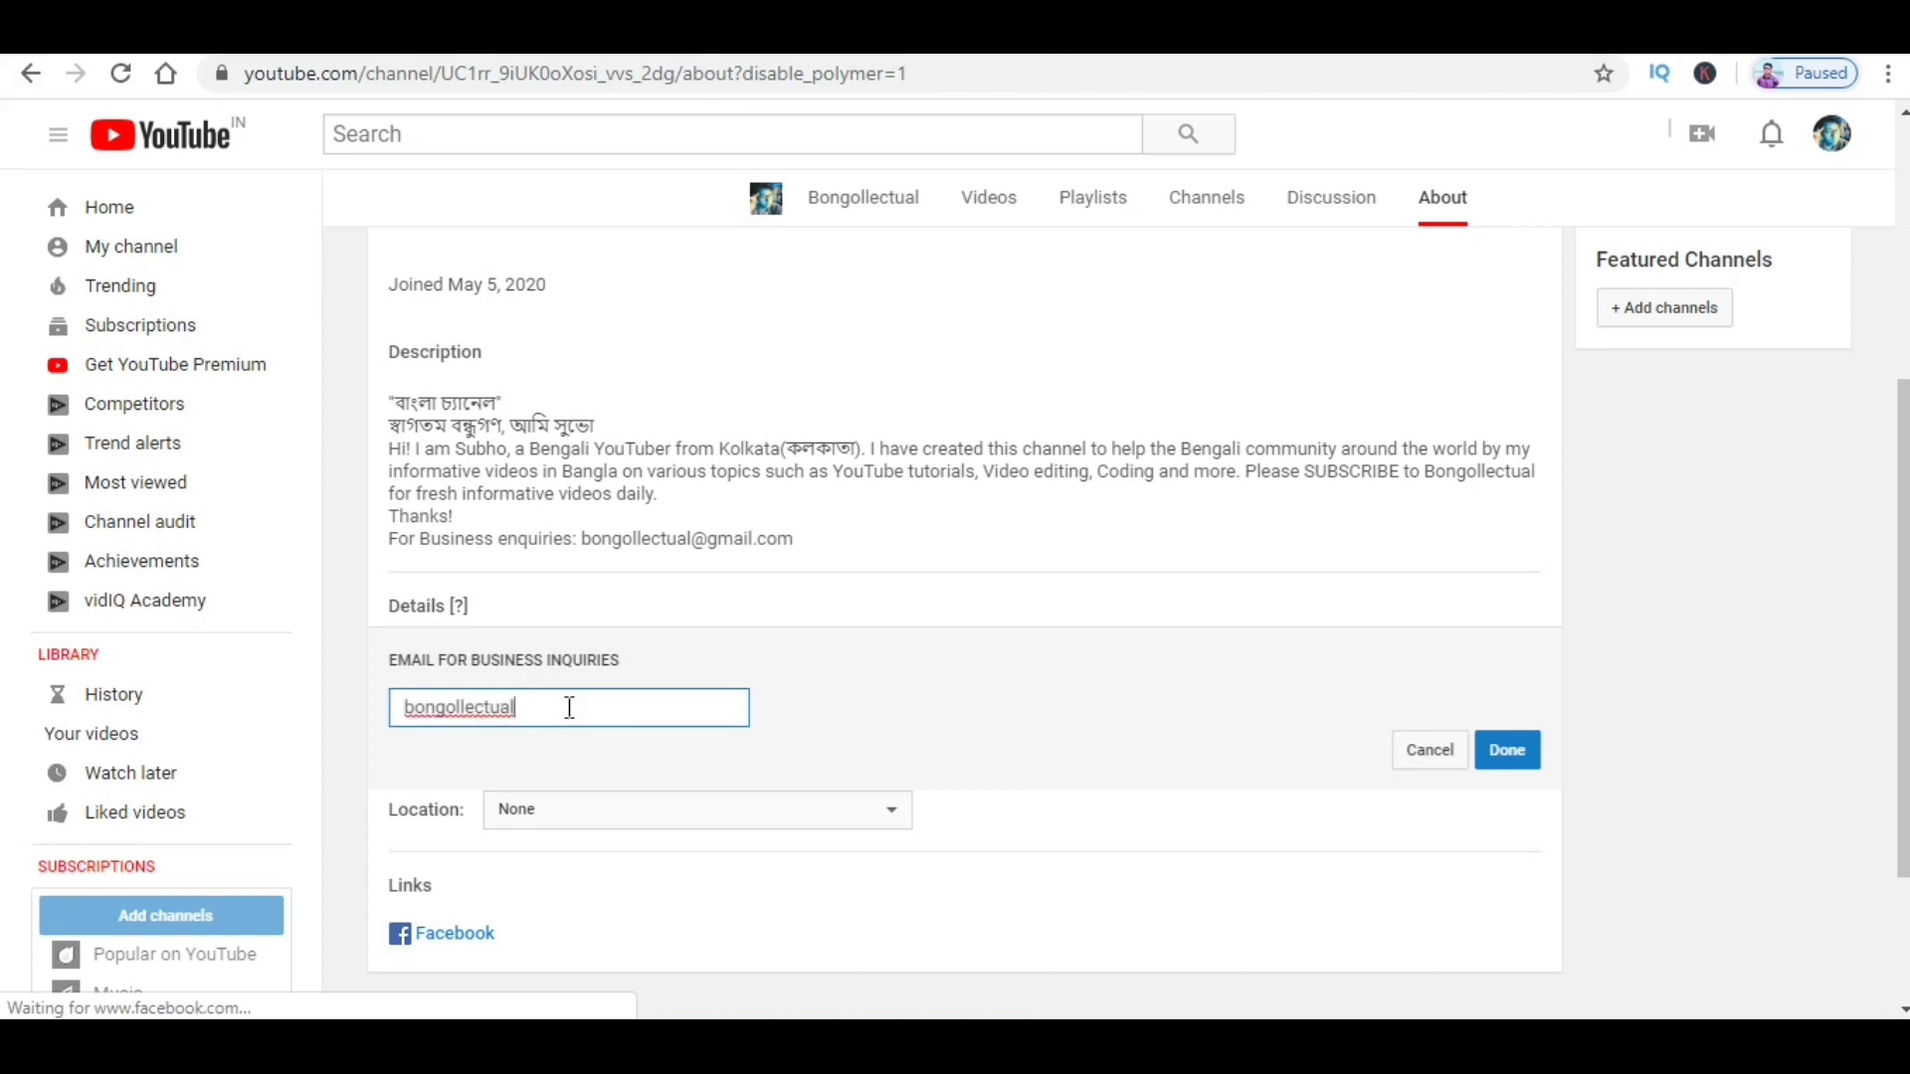
scroll(959, 810, down, 1)
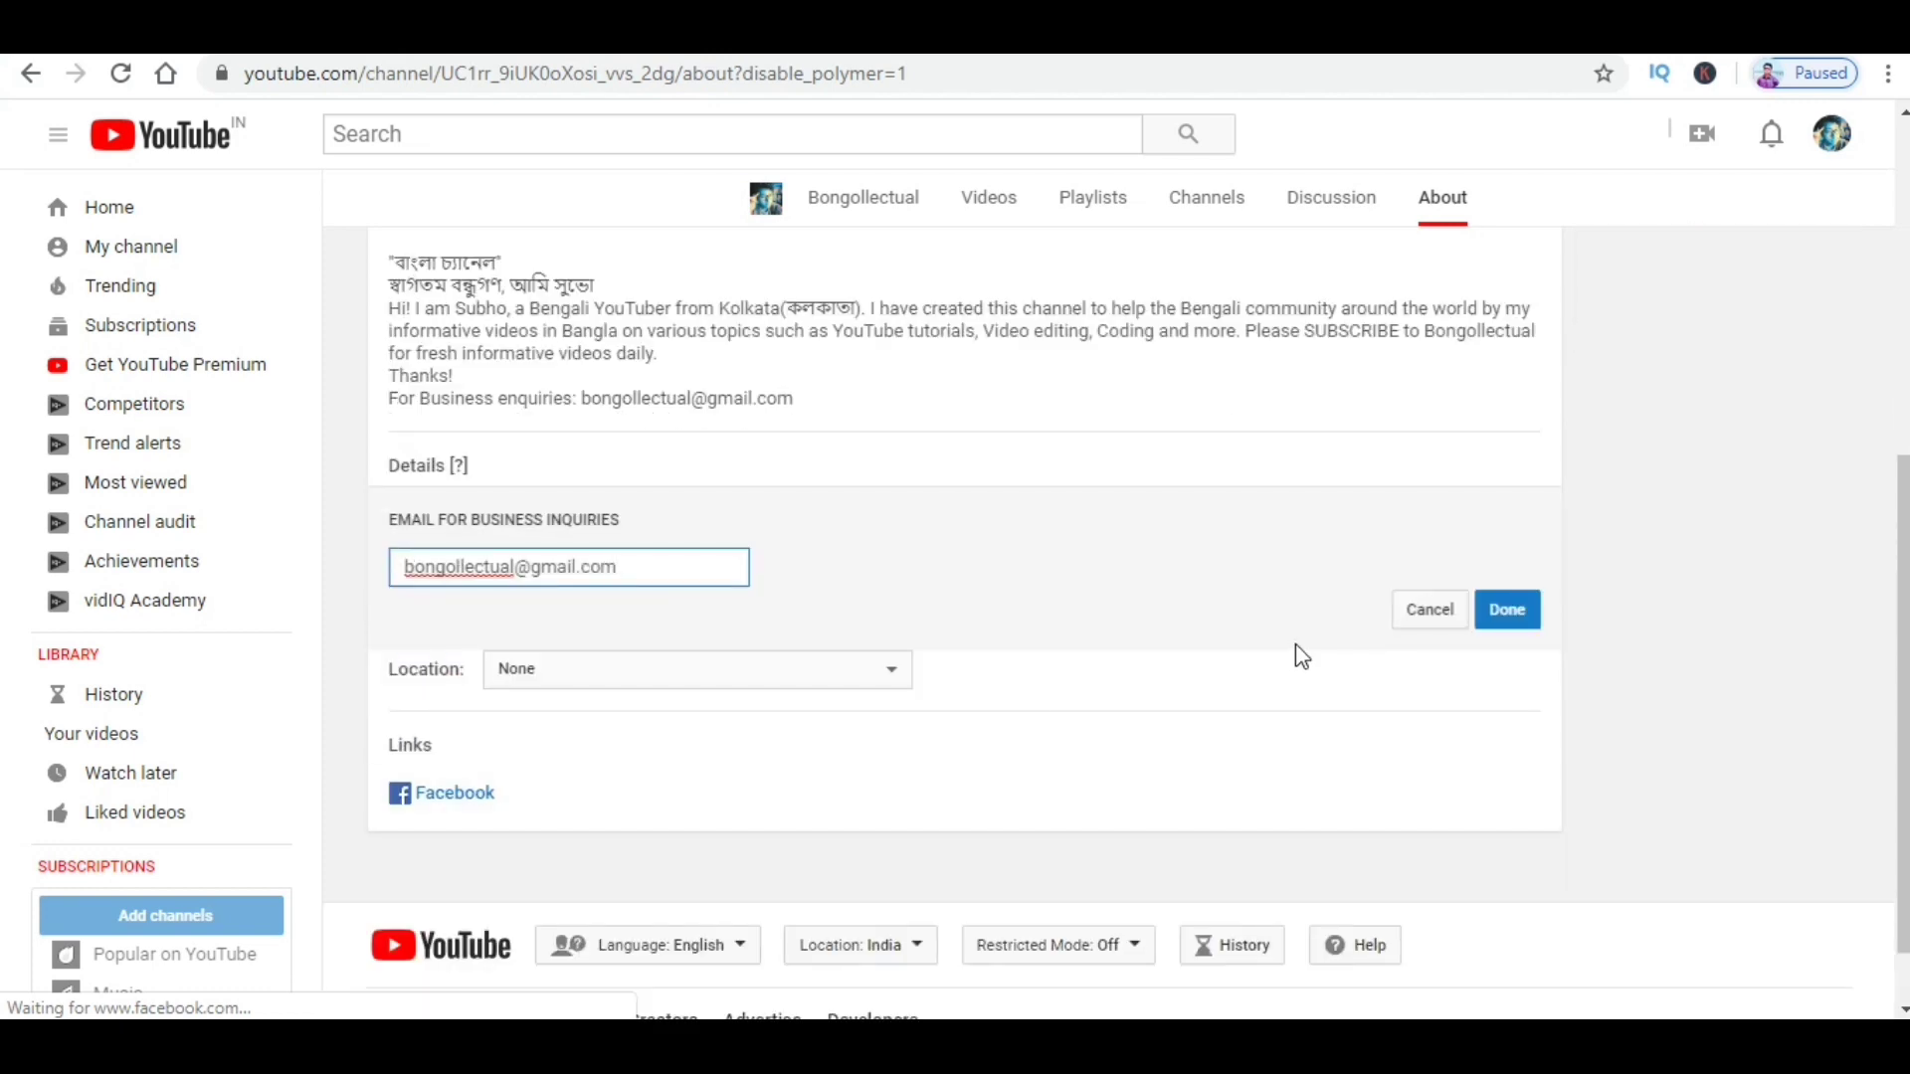
click(1535, 620)
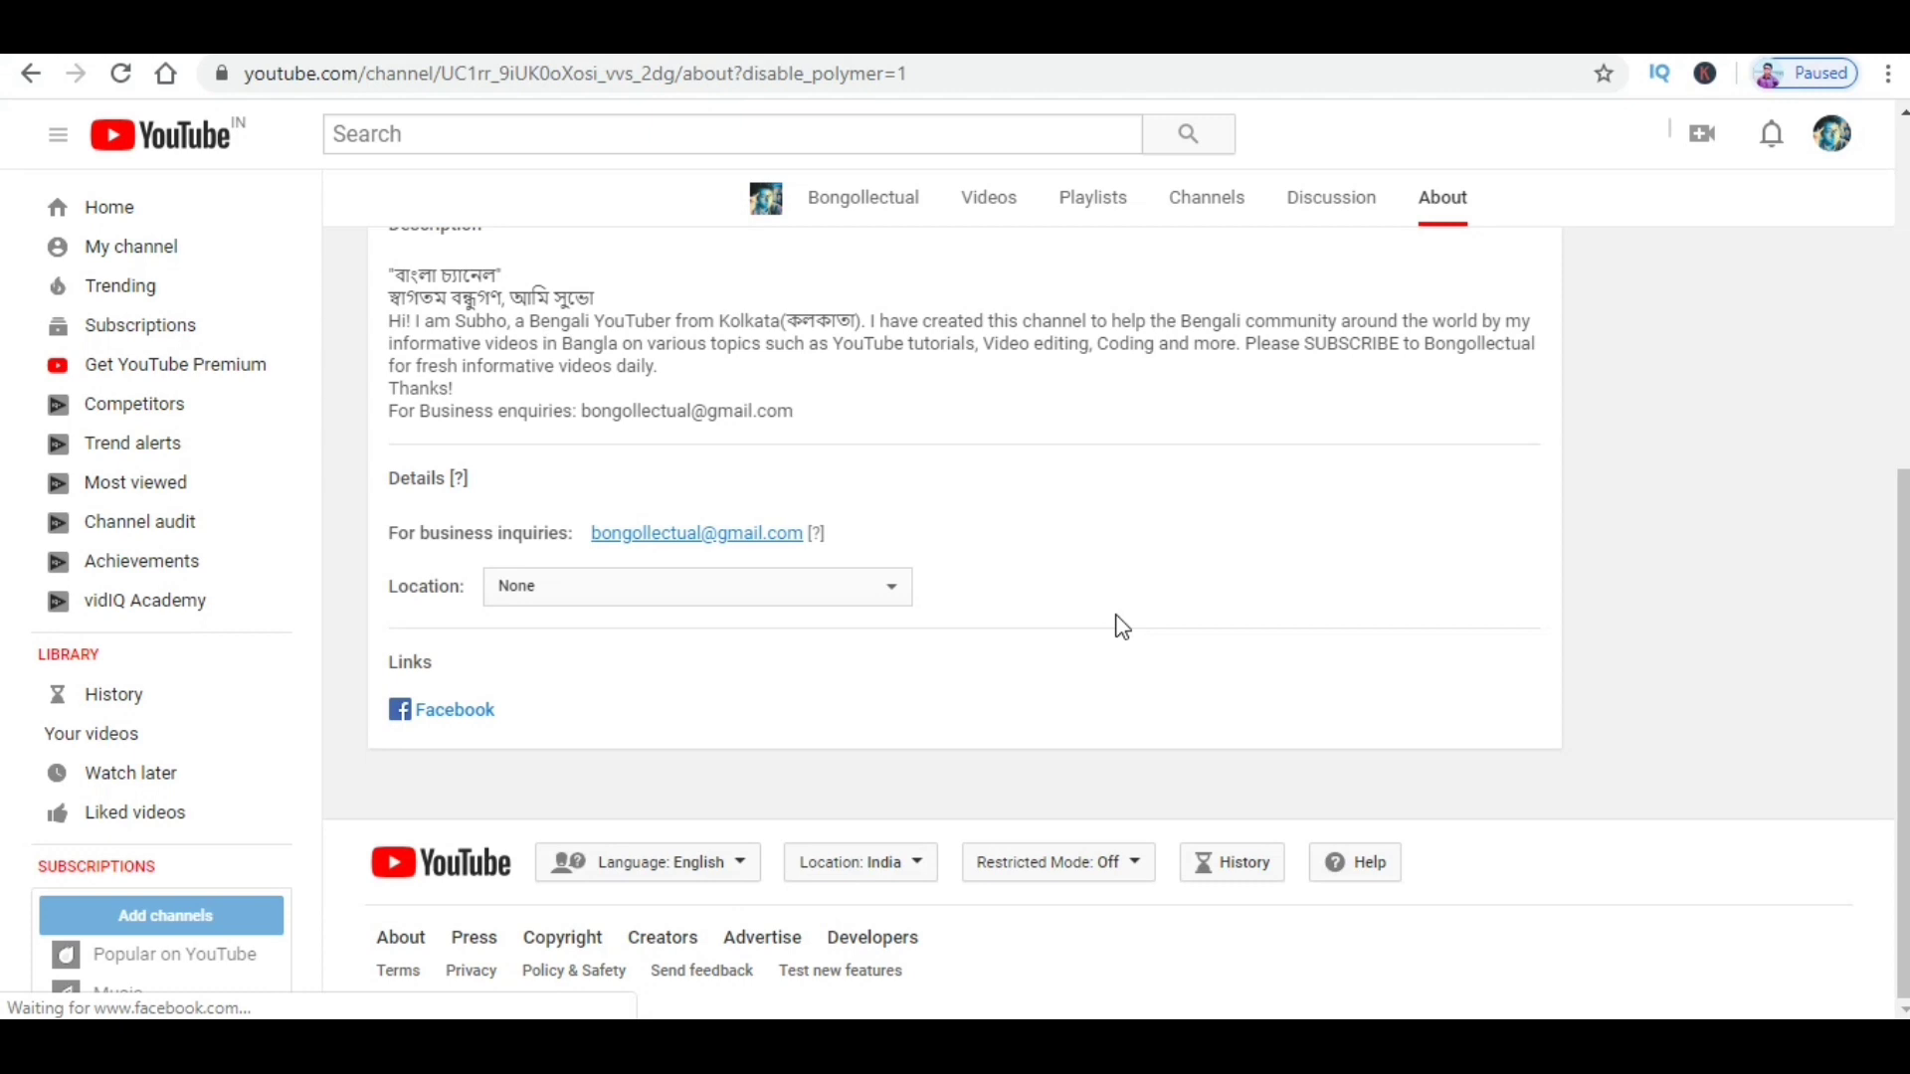
Step: Choose India from the Location country list on the About page
click(859, 577)
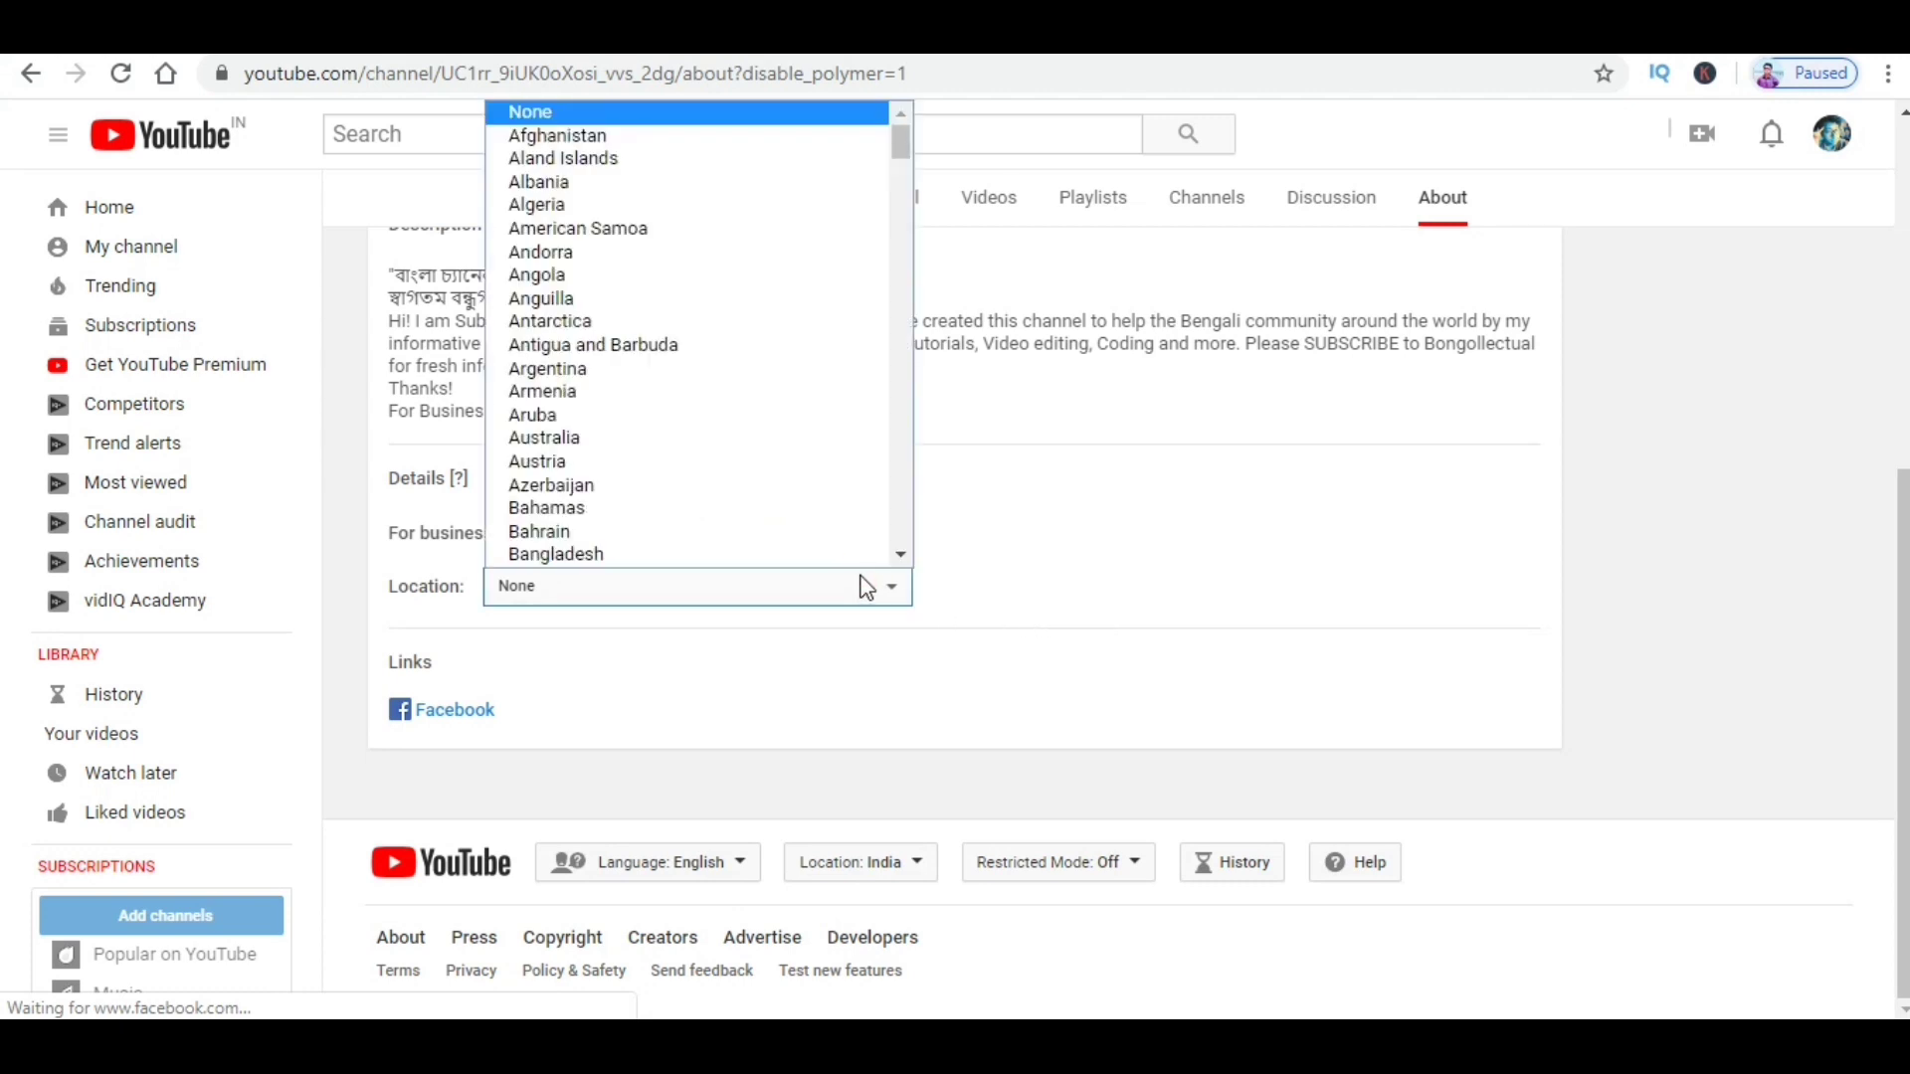
scroll(666, 448, down, 20)
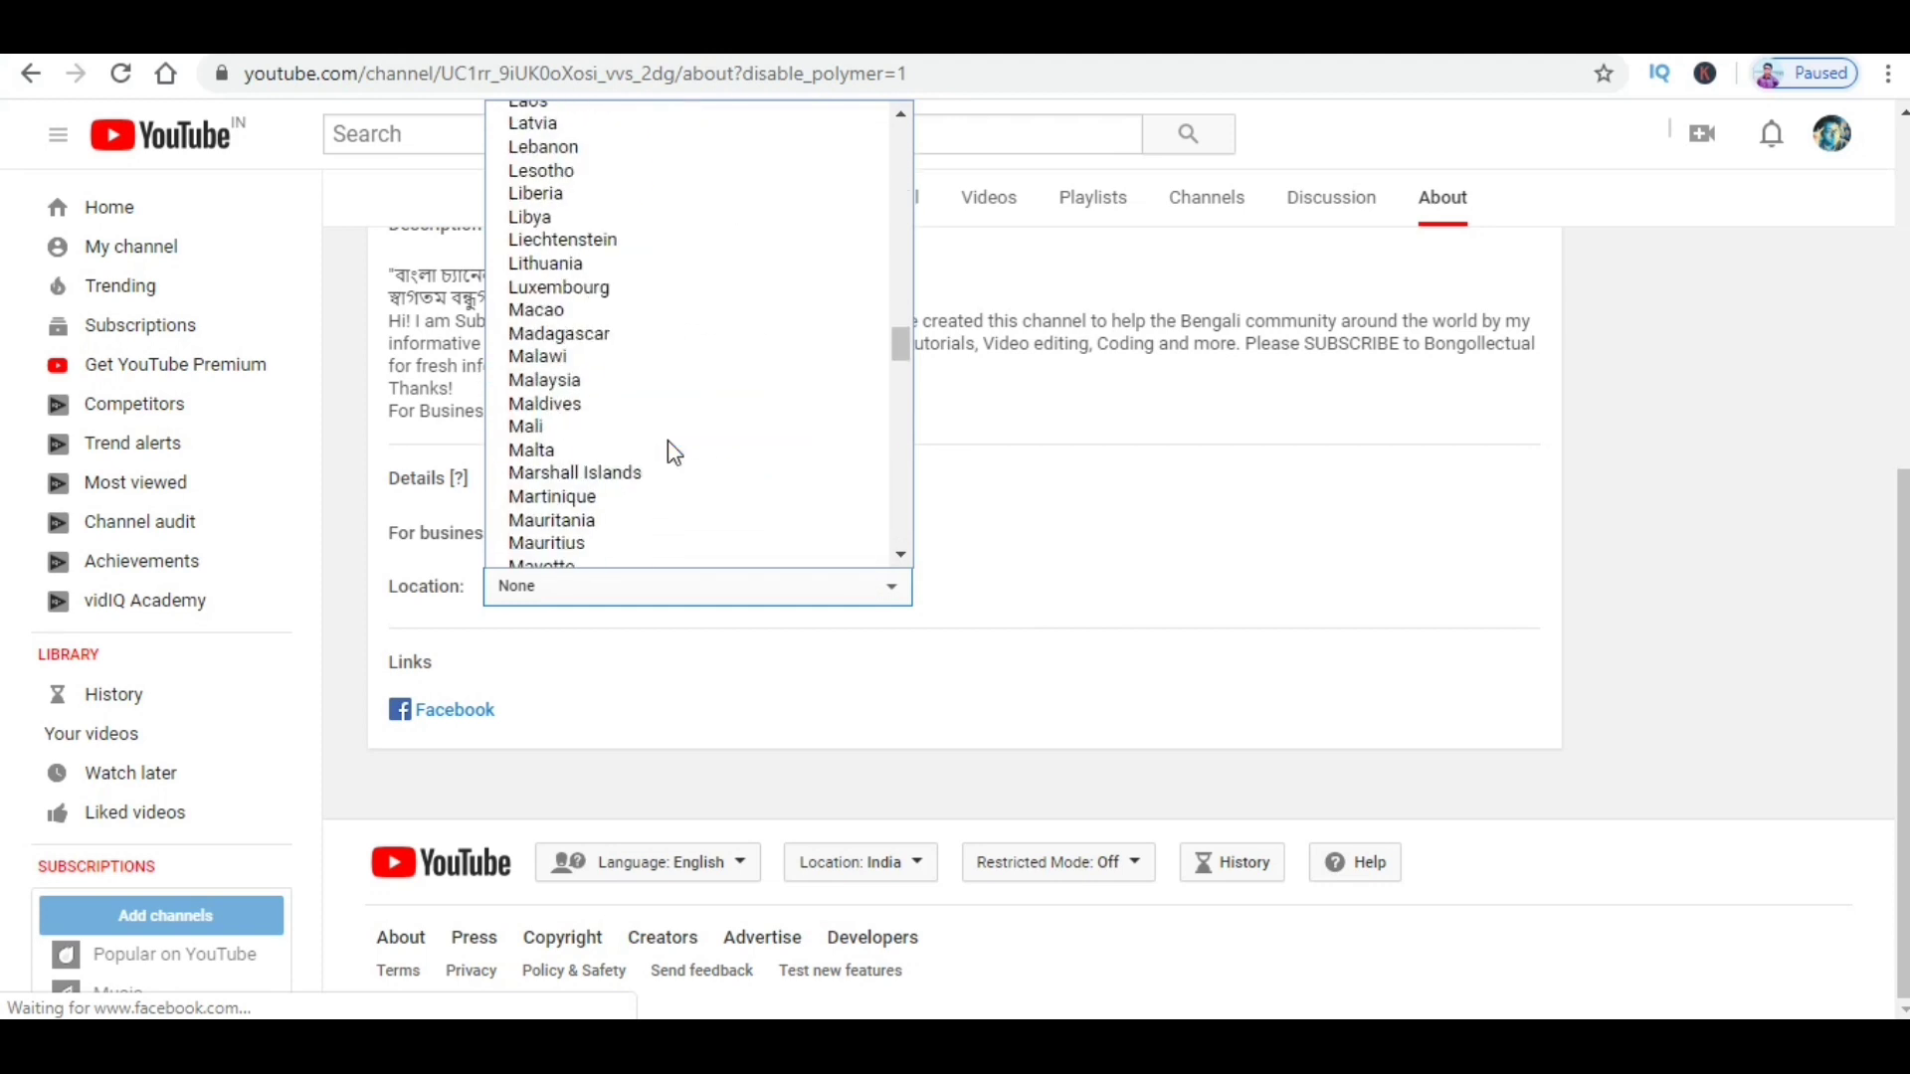
scroll(671, 451, down, 15)
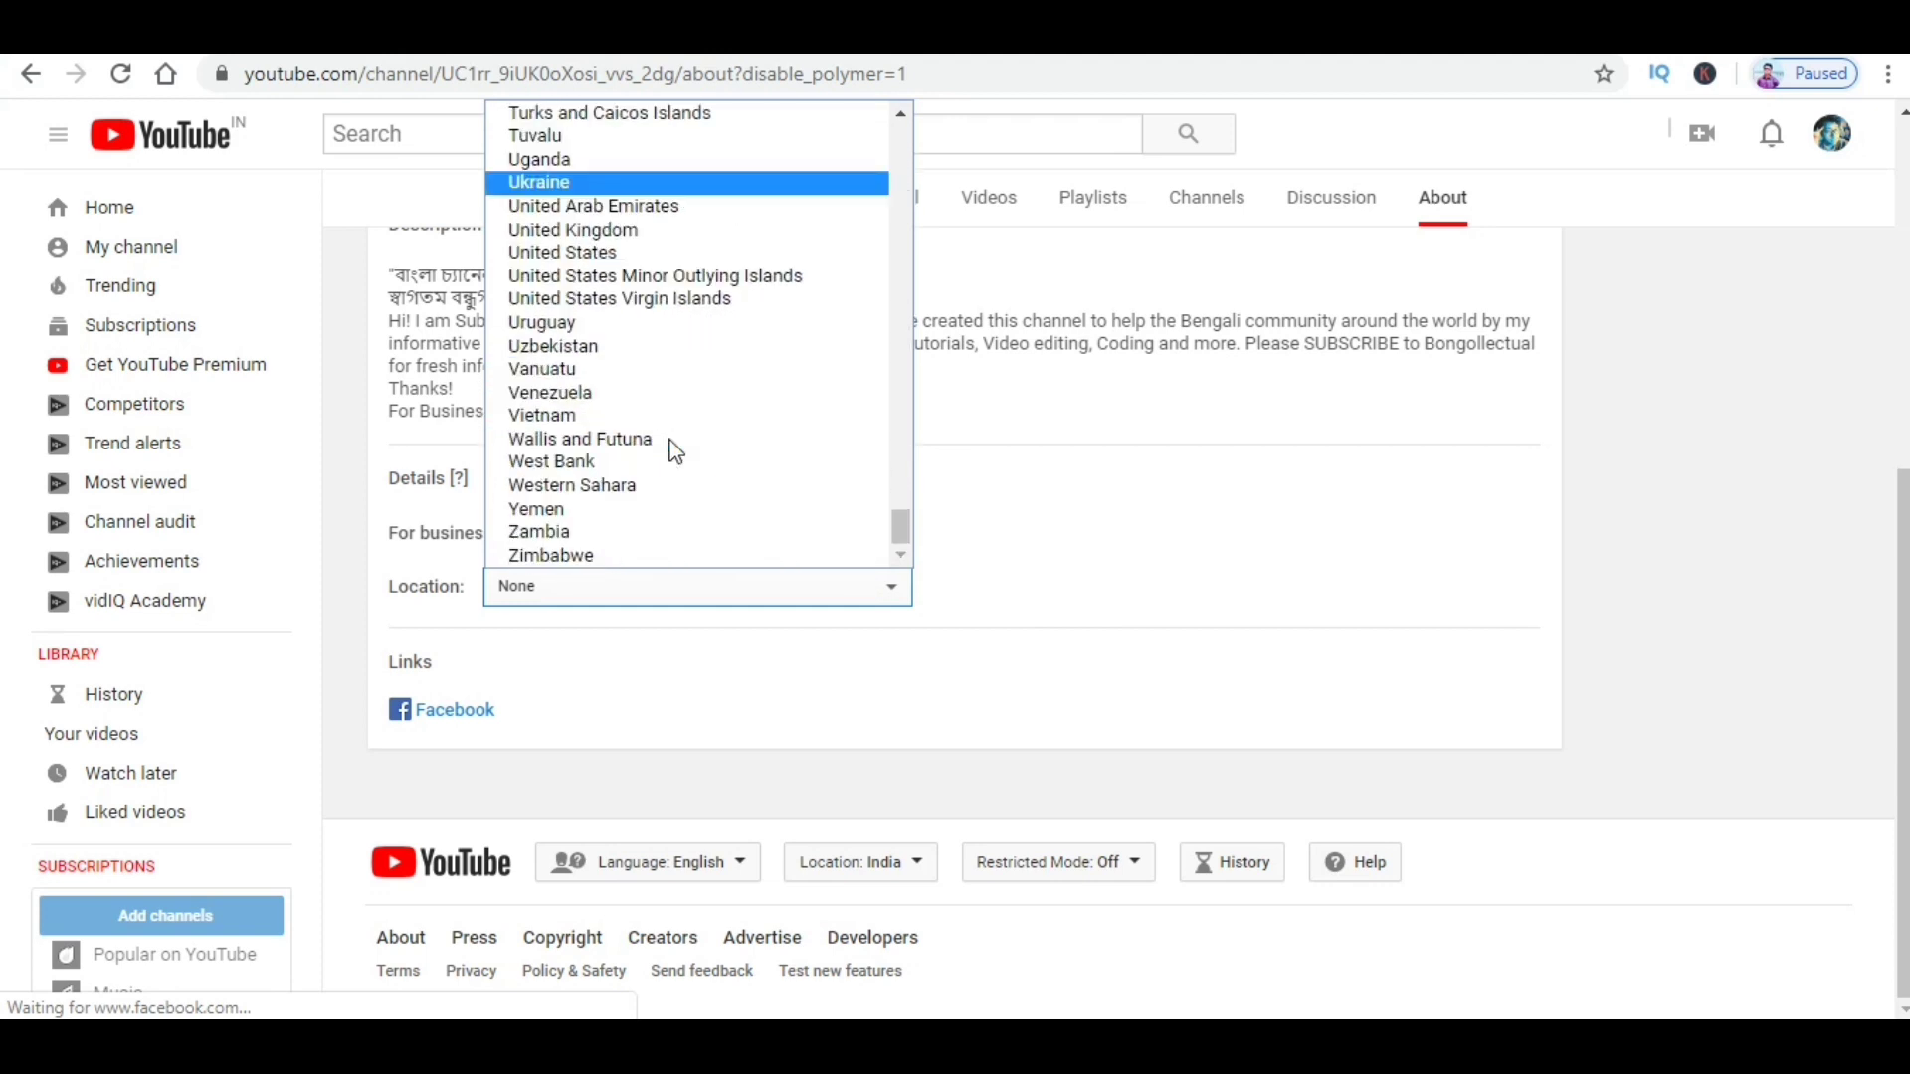
scroll(674, 451, up, 15)
scroll(675, 450, up, 20)
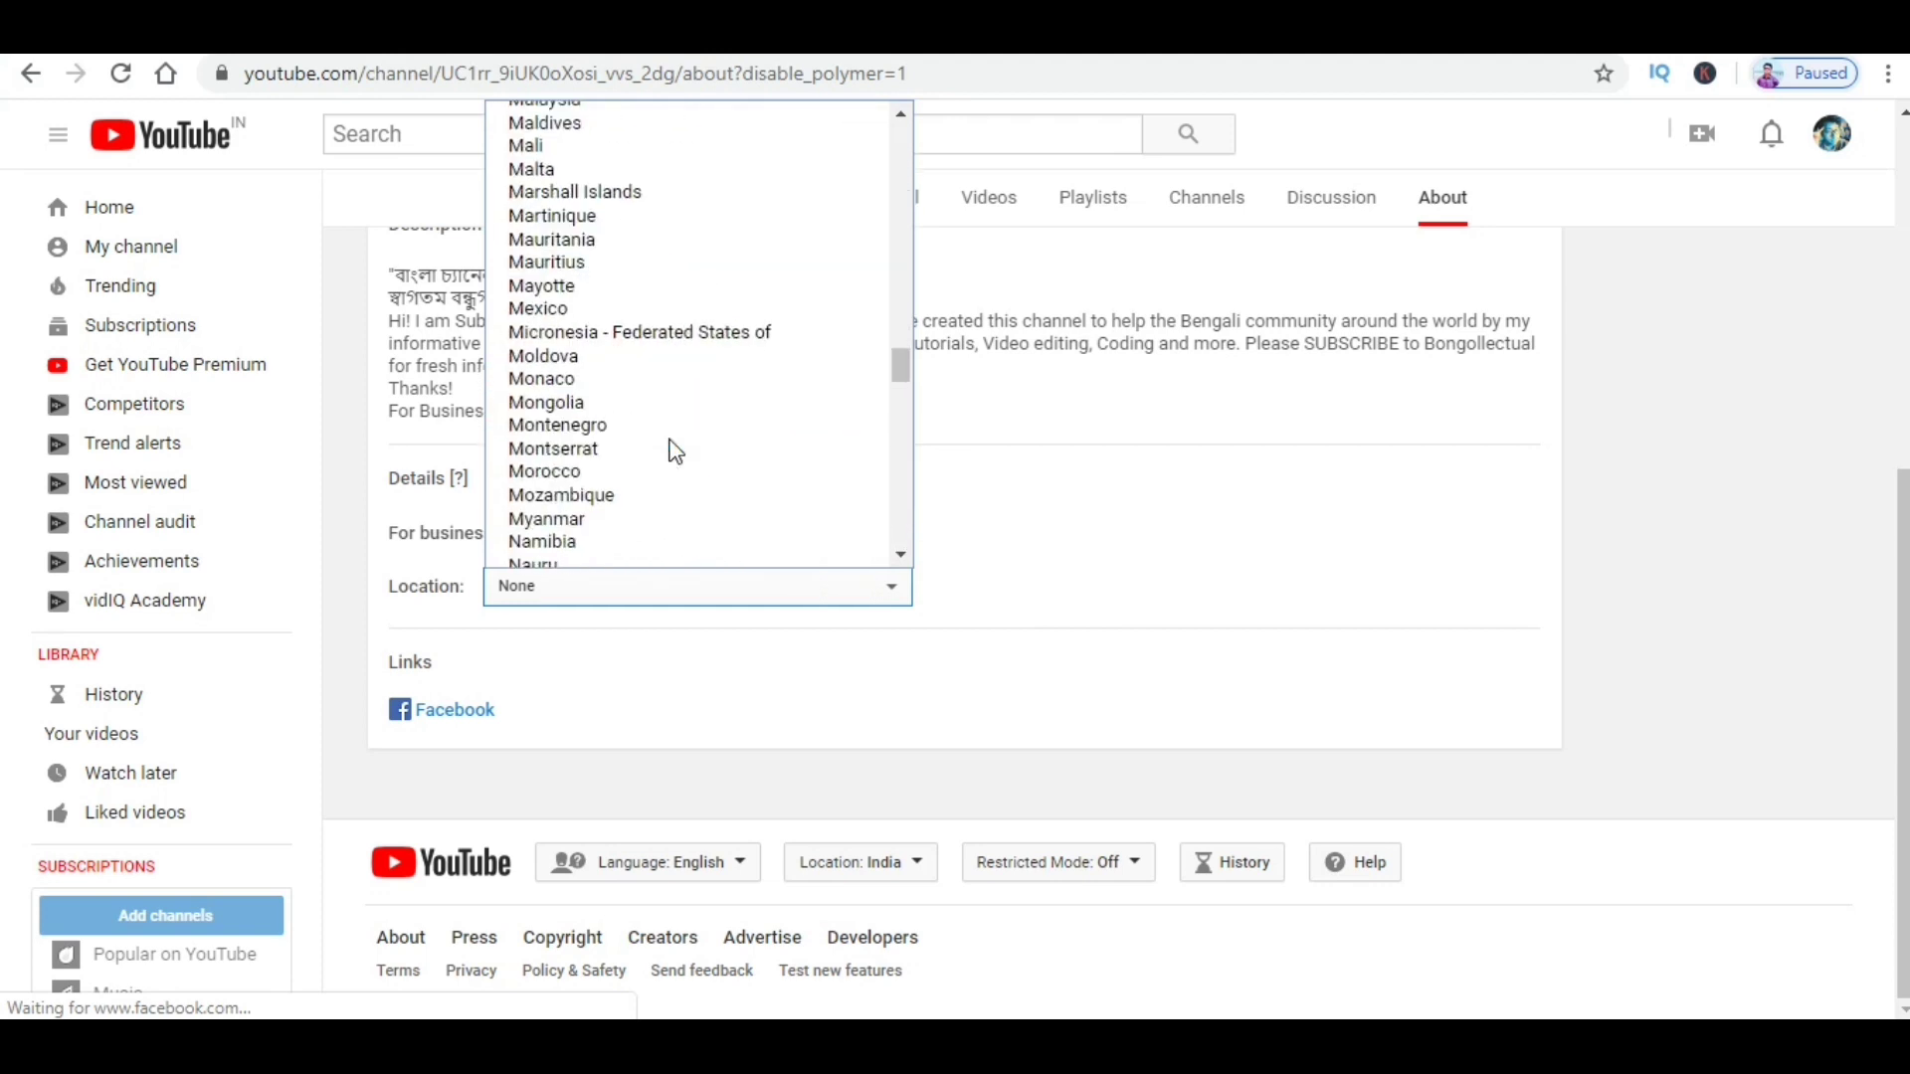
scroll(674, 451, down, 10)
scroll(675, 451, down, 20)
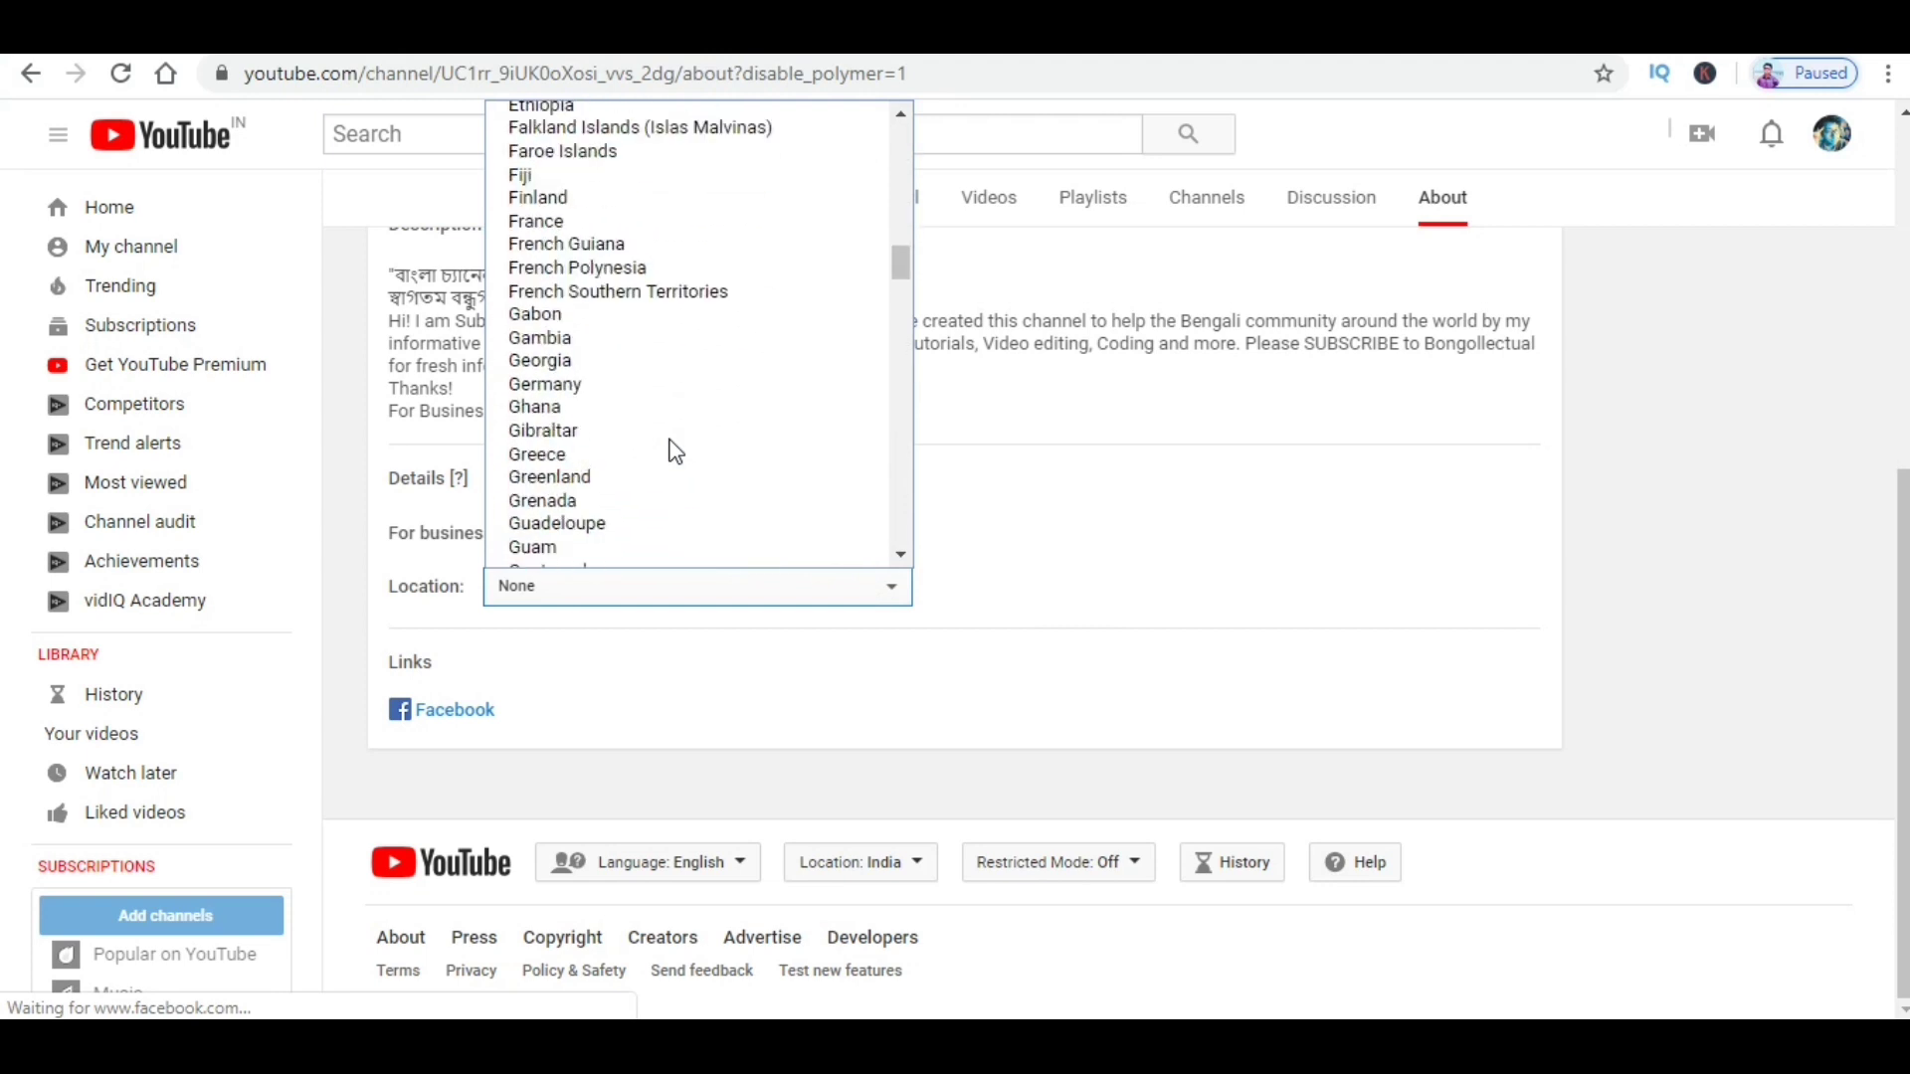
scroll(675, 451, up, 4)
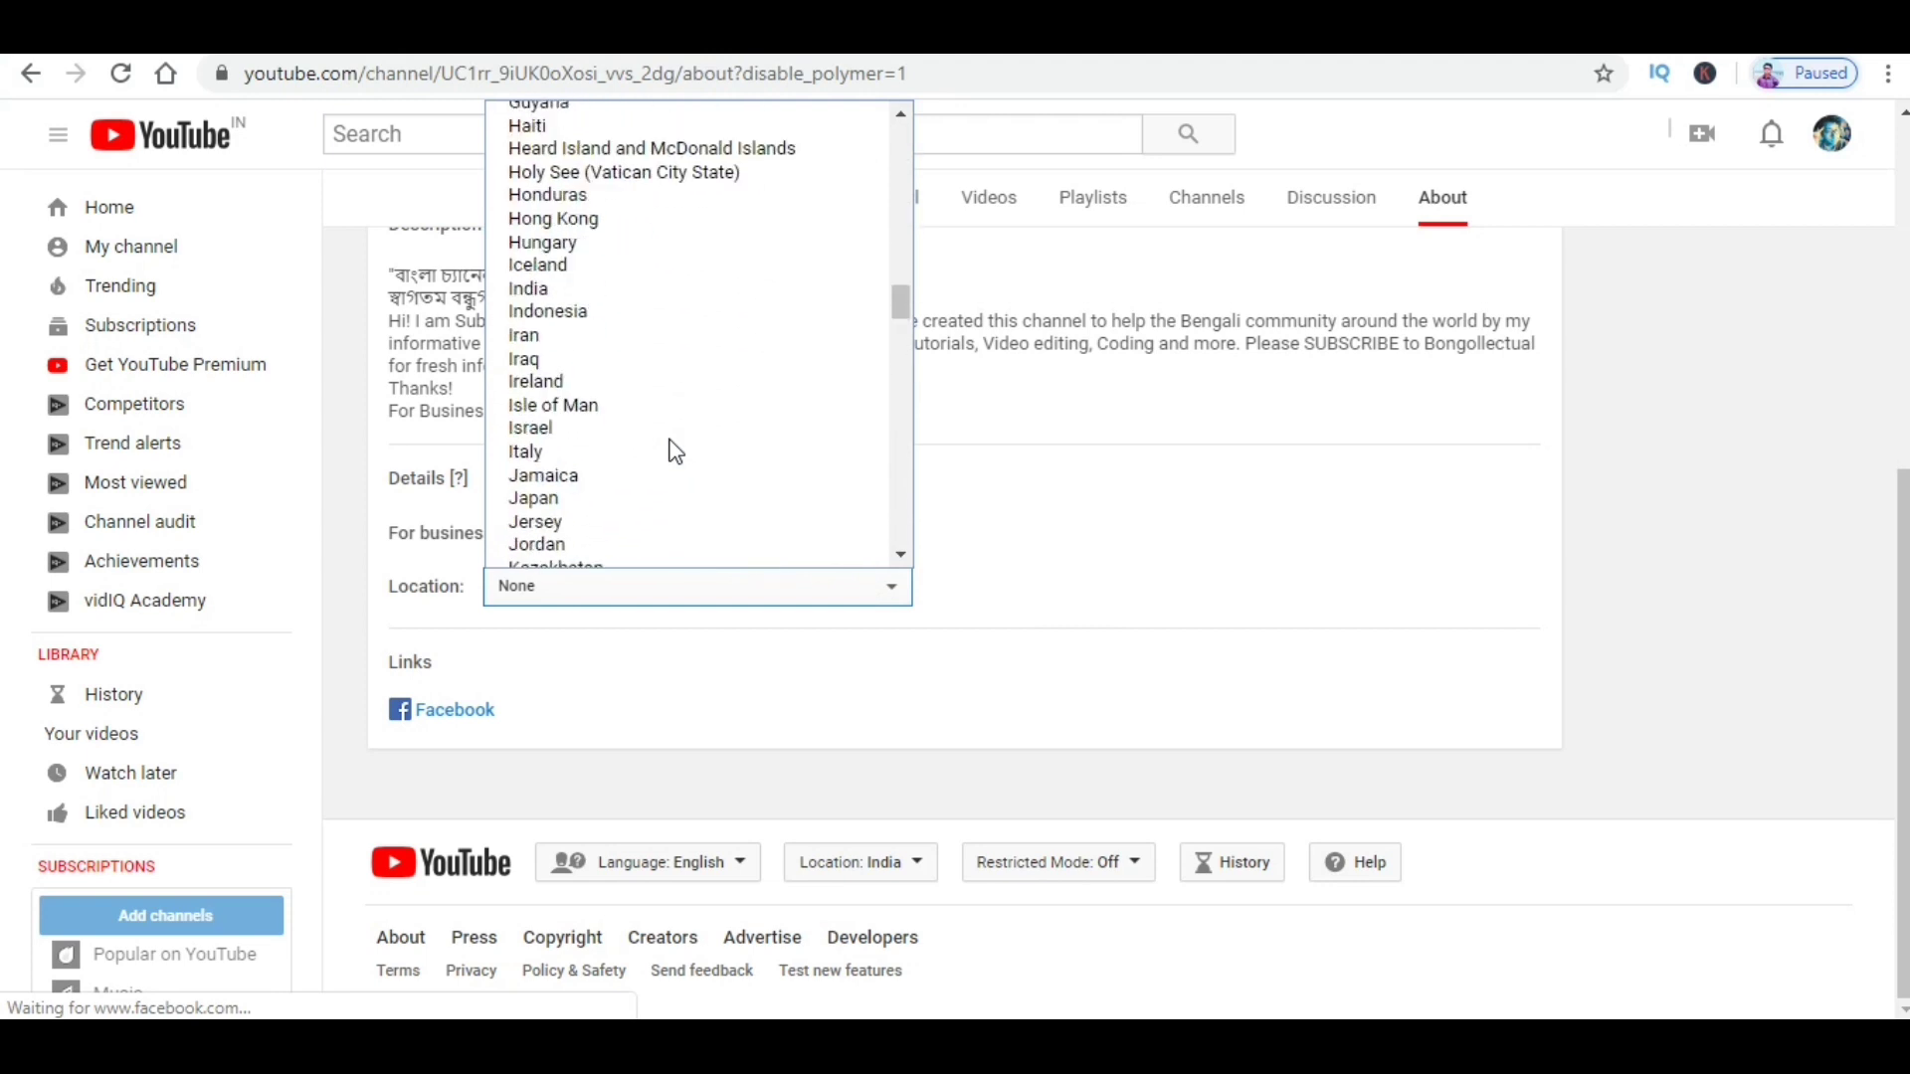
click(561, 287)
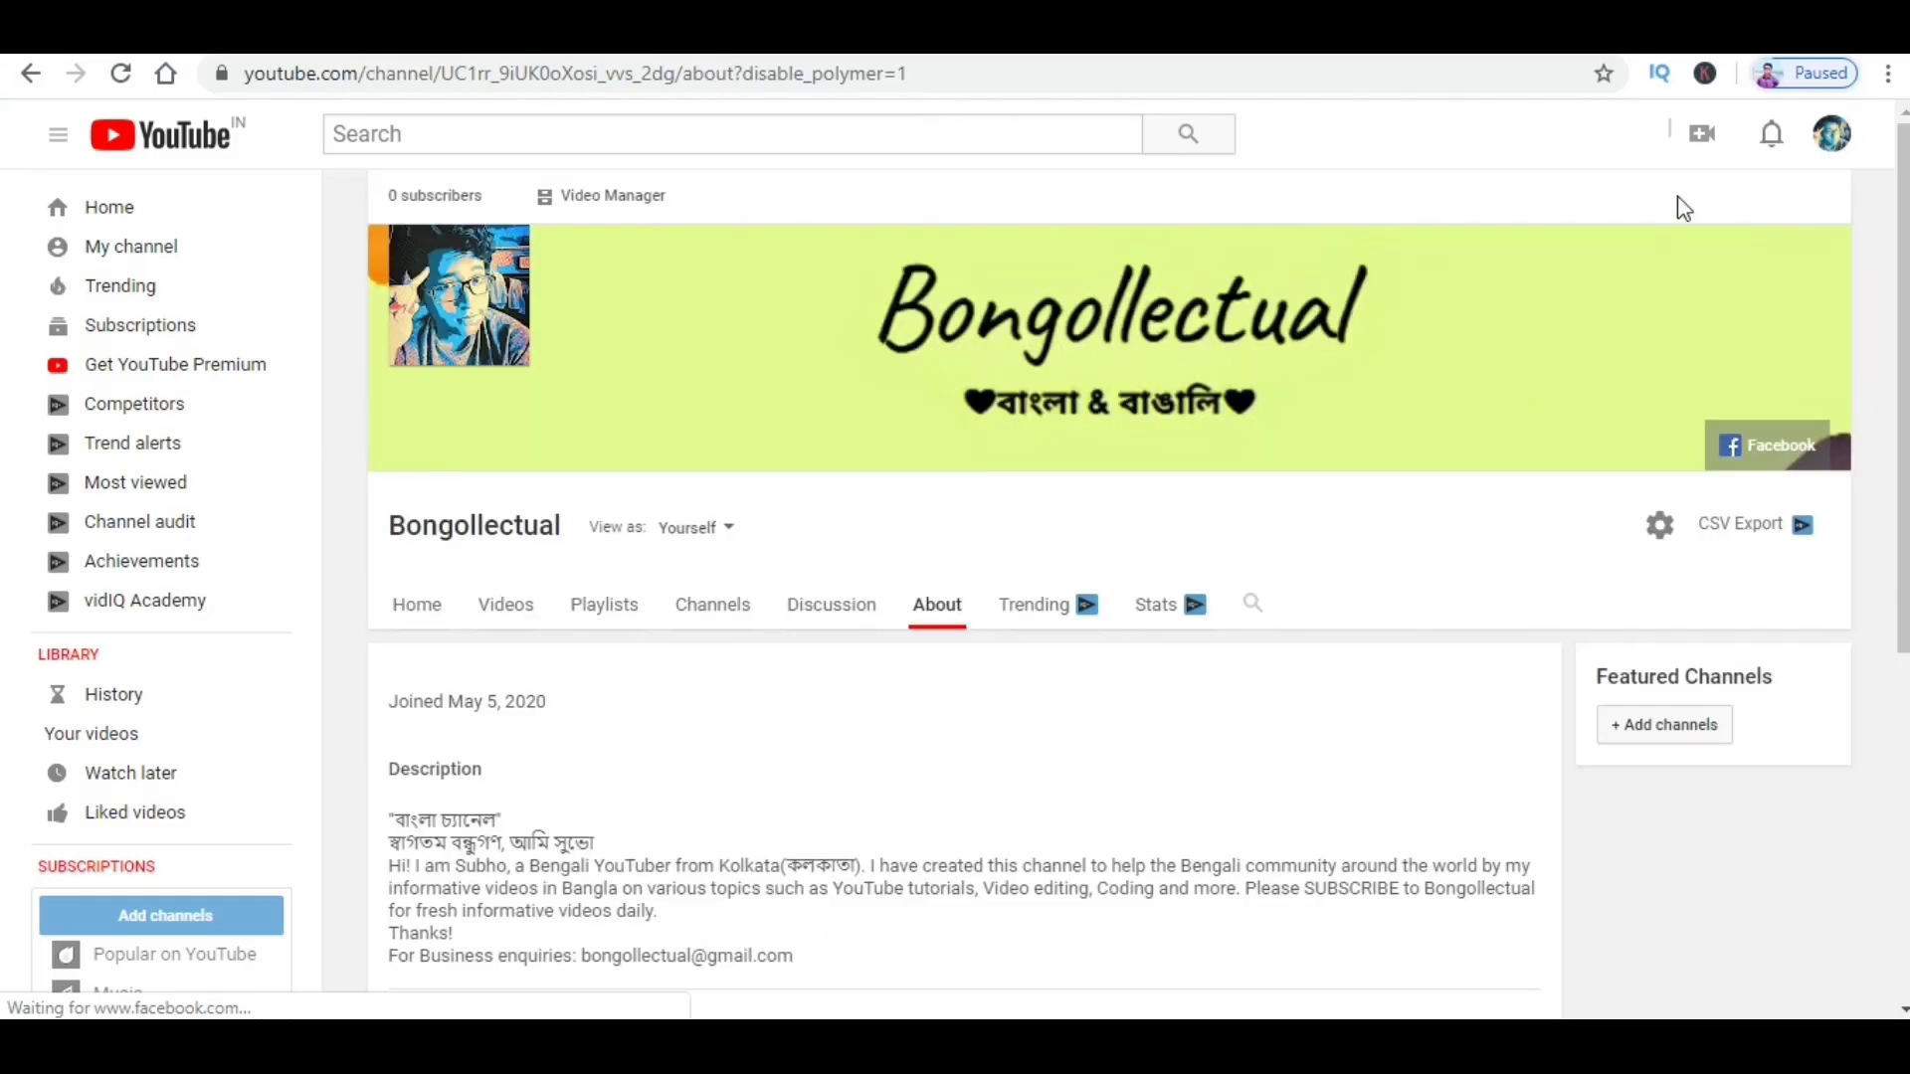
click(1828, 147)
click(1684, 332)
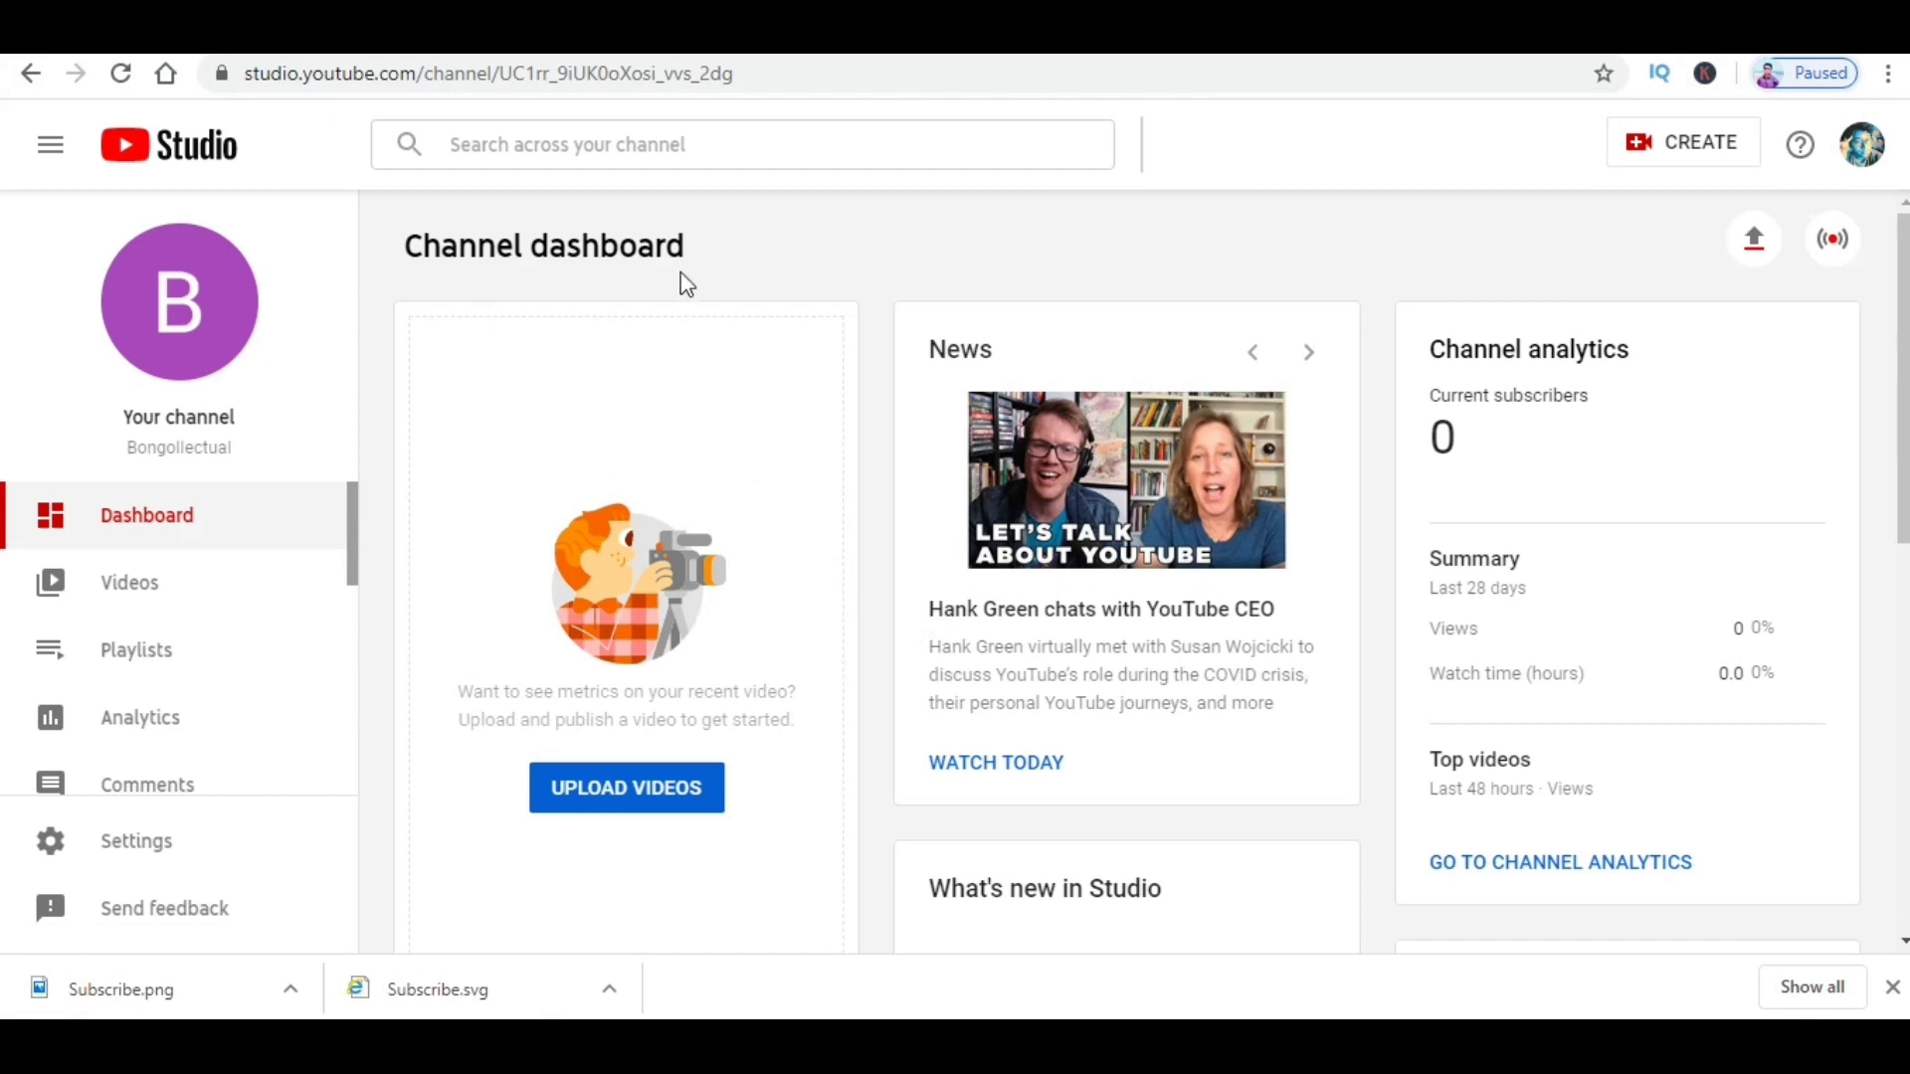
click(155, 849)
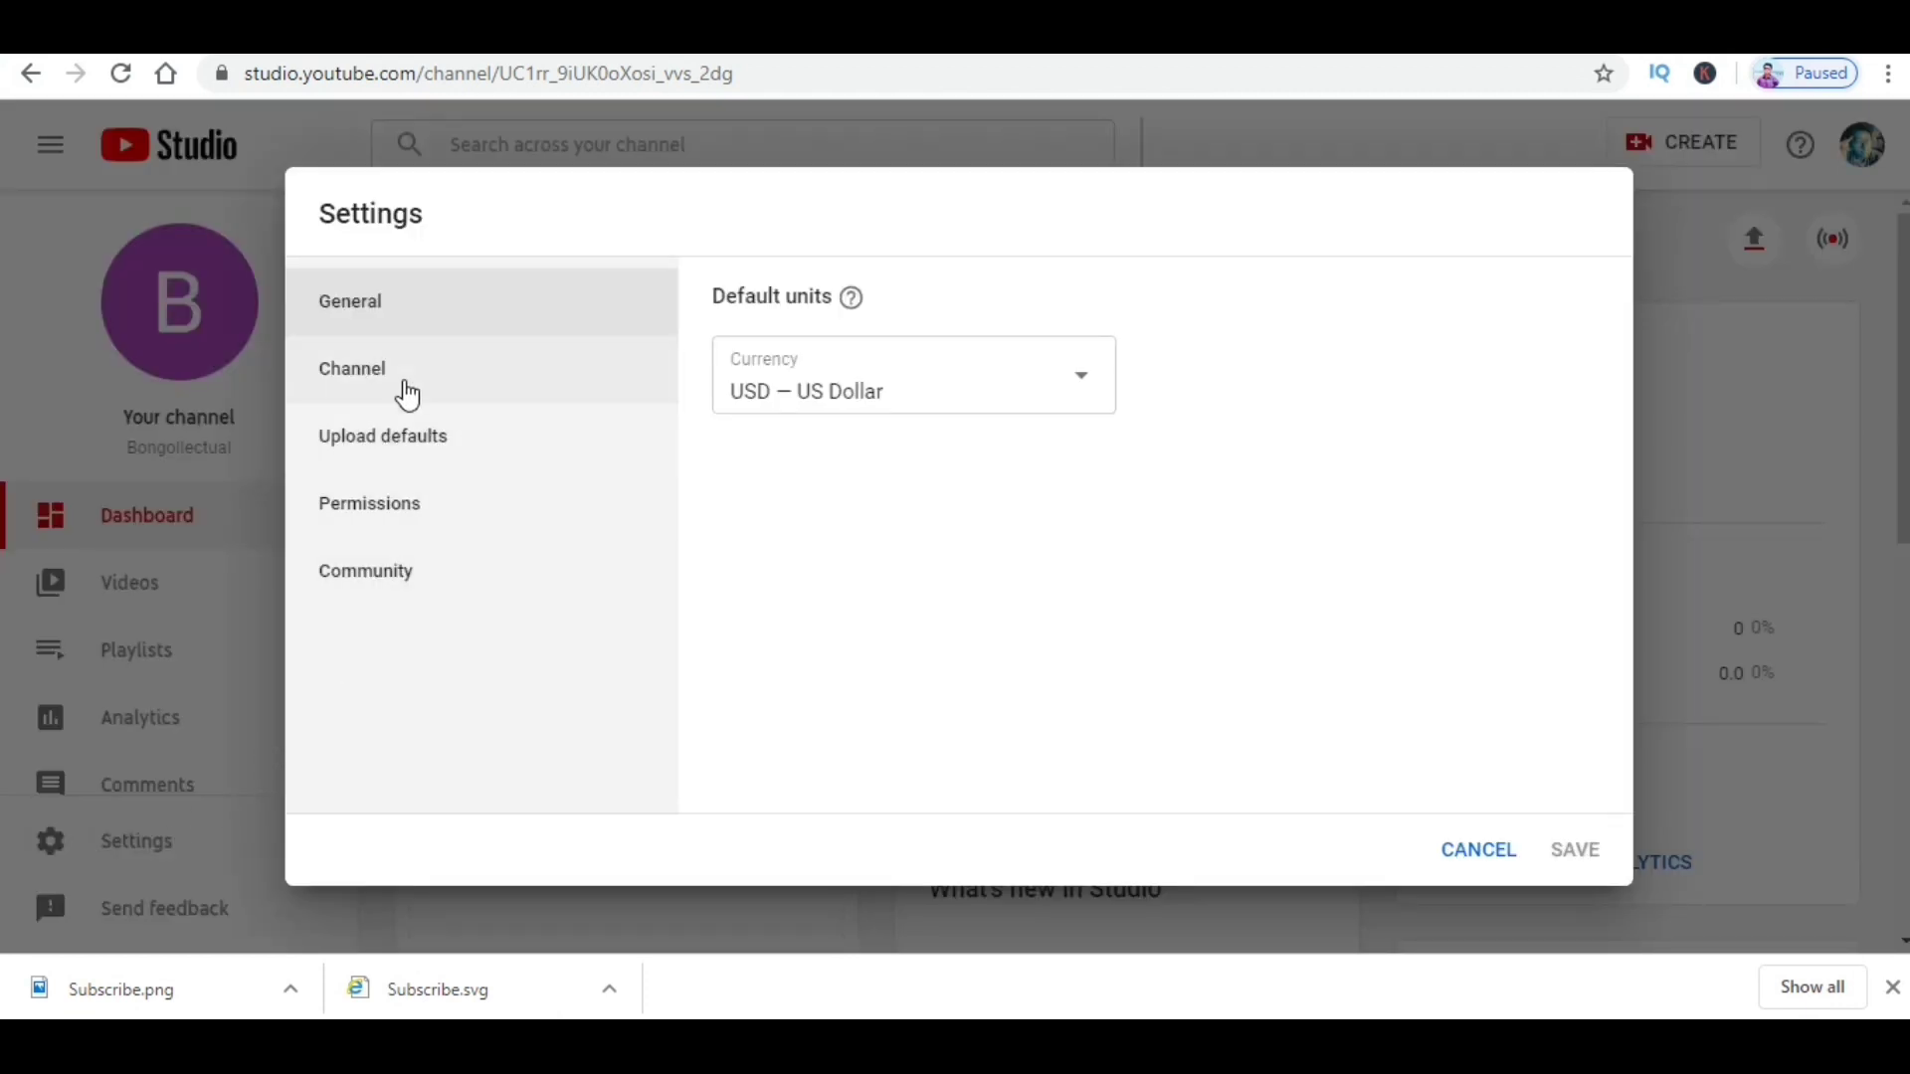
click(400, 390)
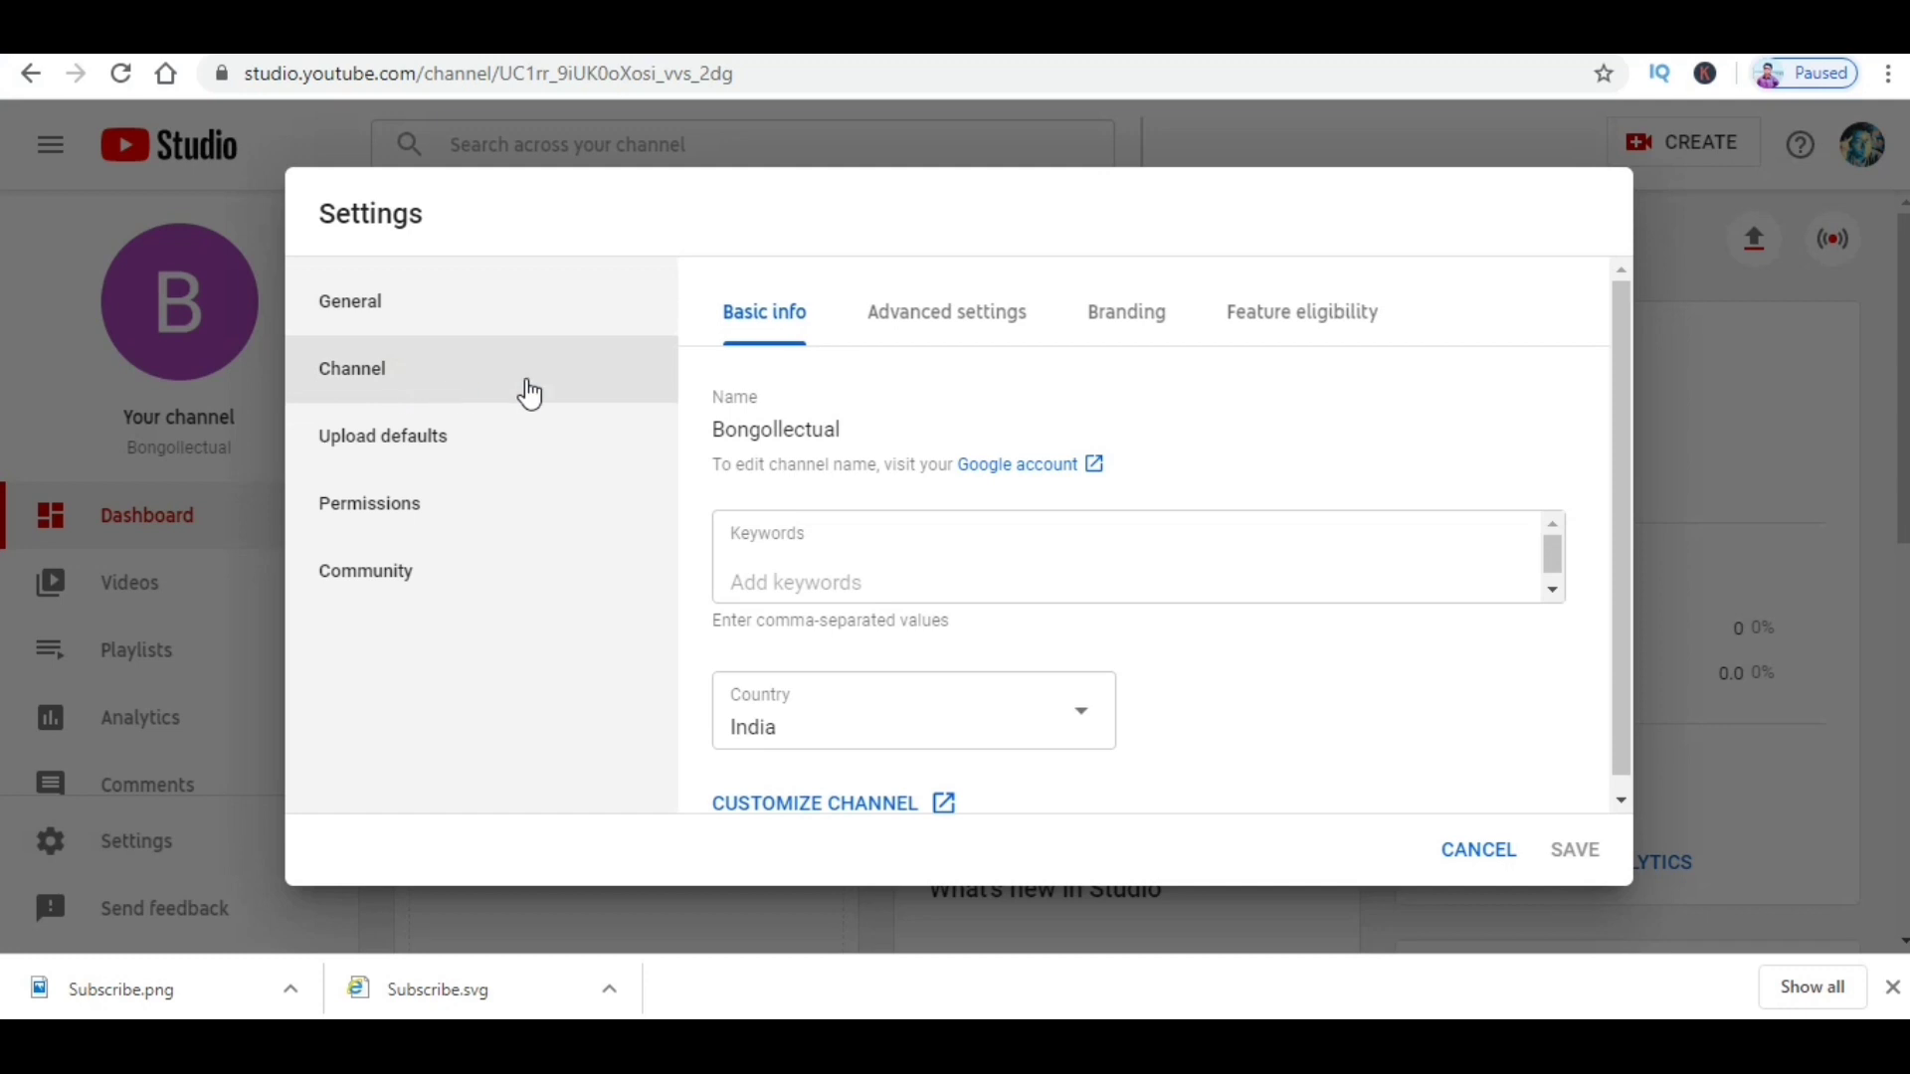
Step: In Branding, choose the Subscribe image from the Desktop as the video watermark
click(1119, 325)
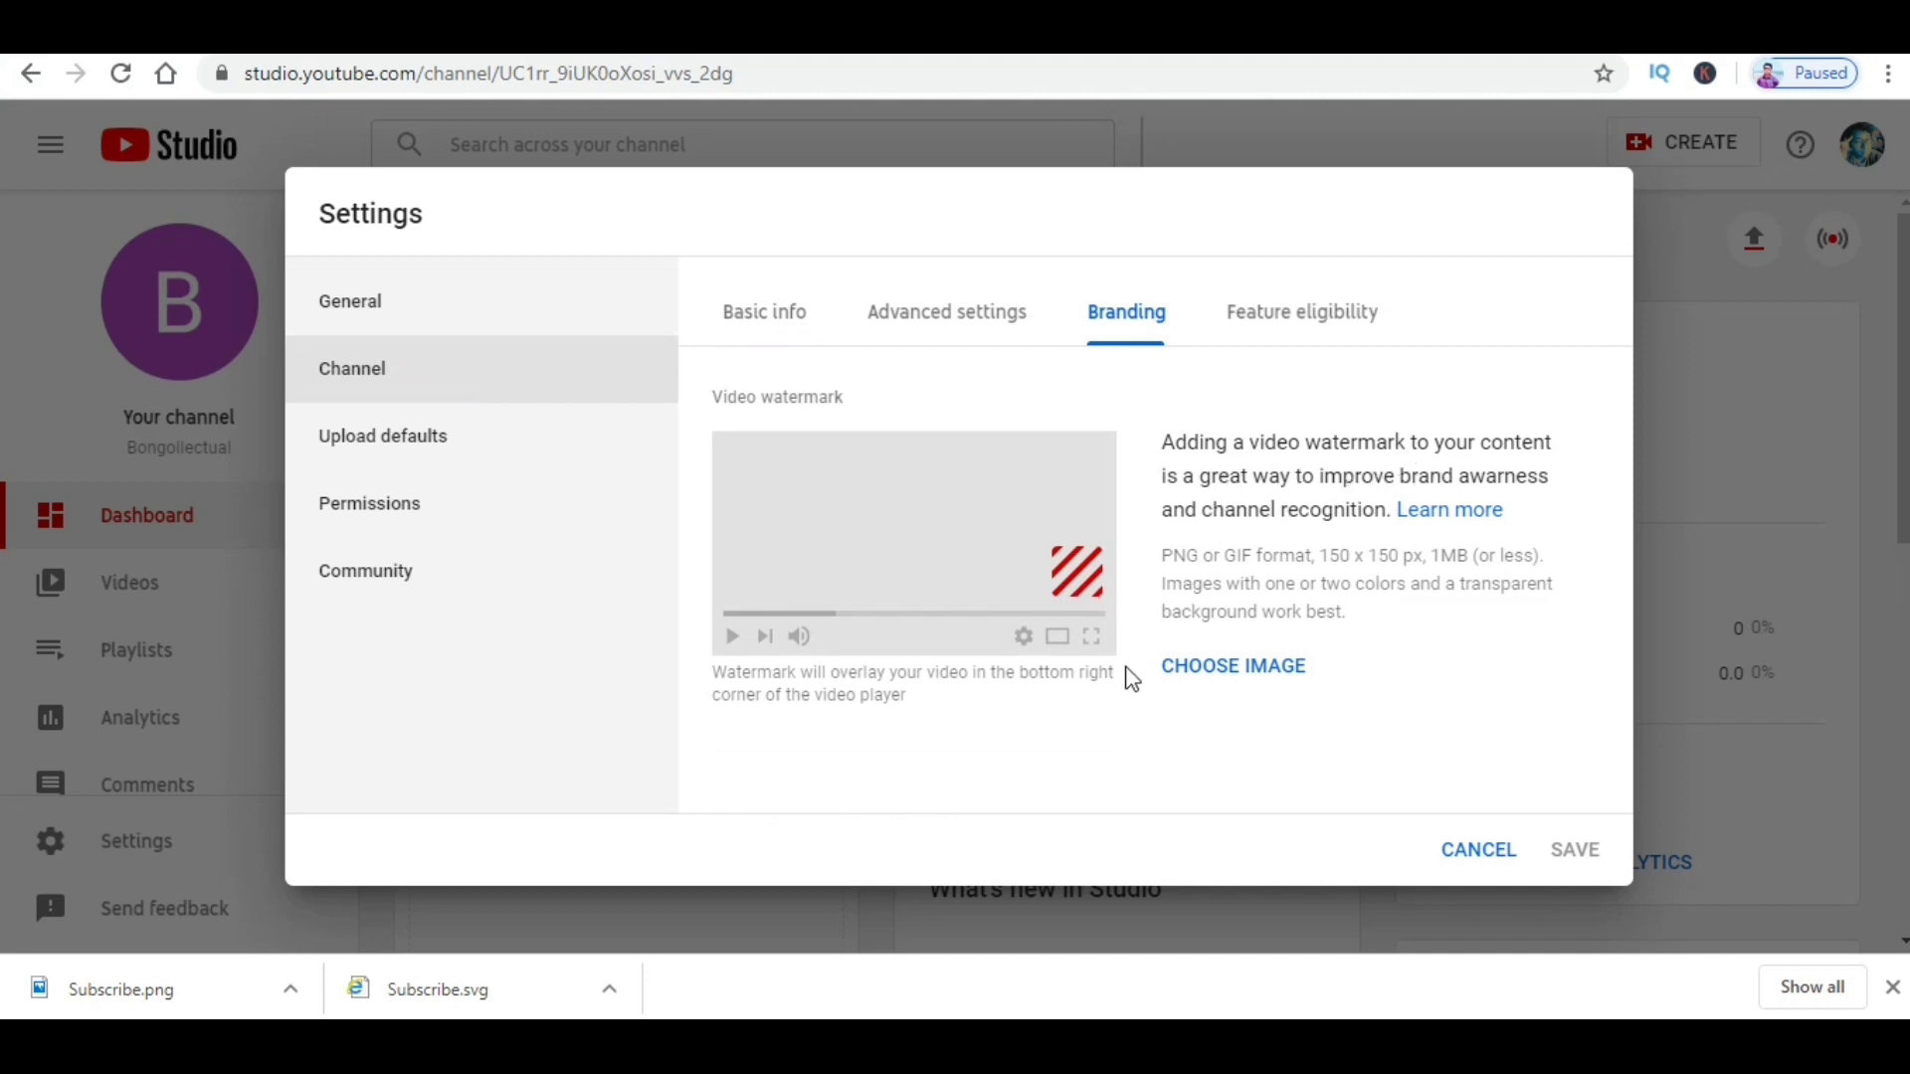
click(1218, 682)
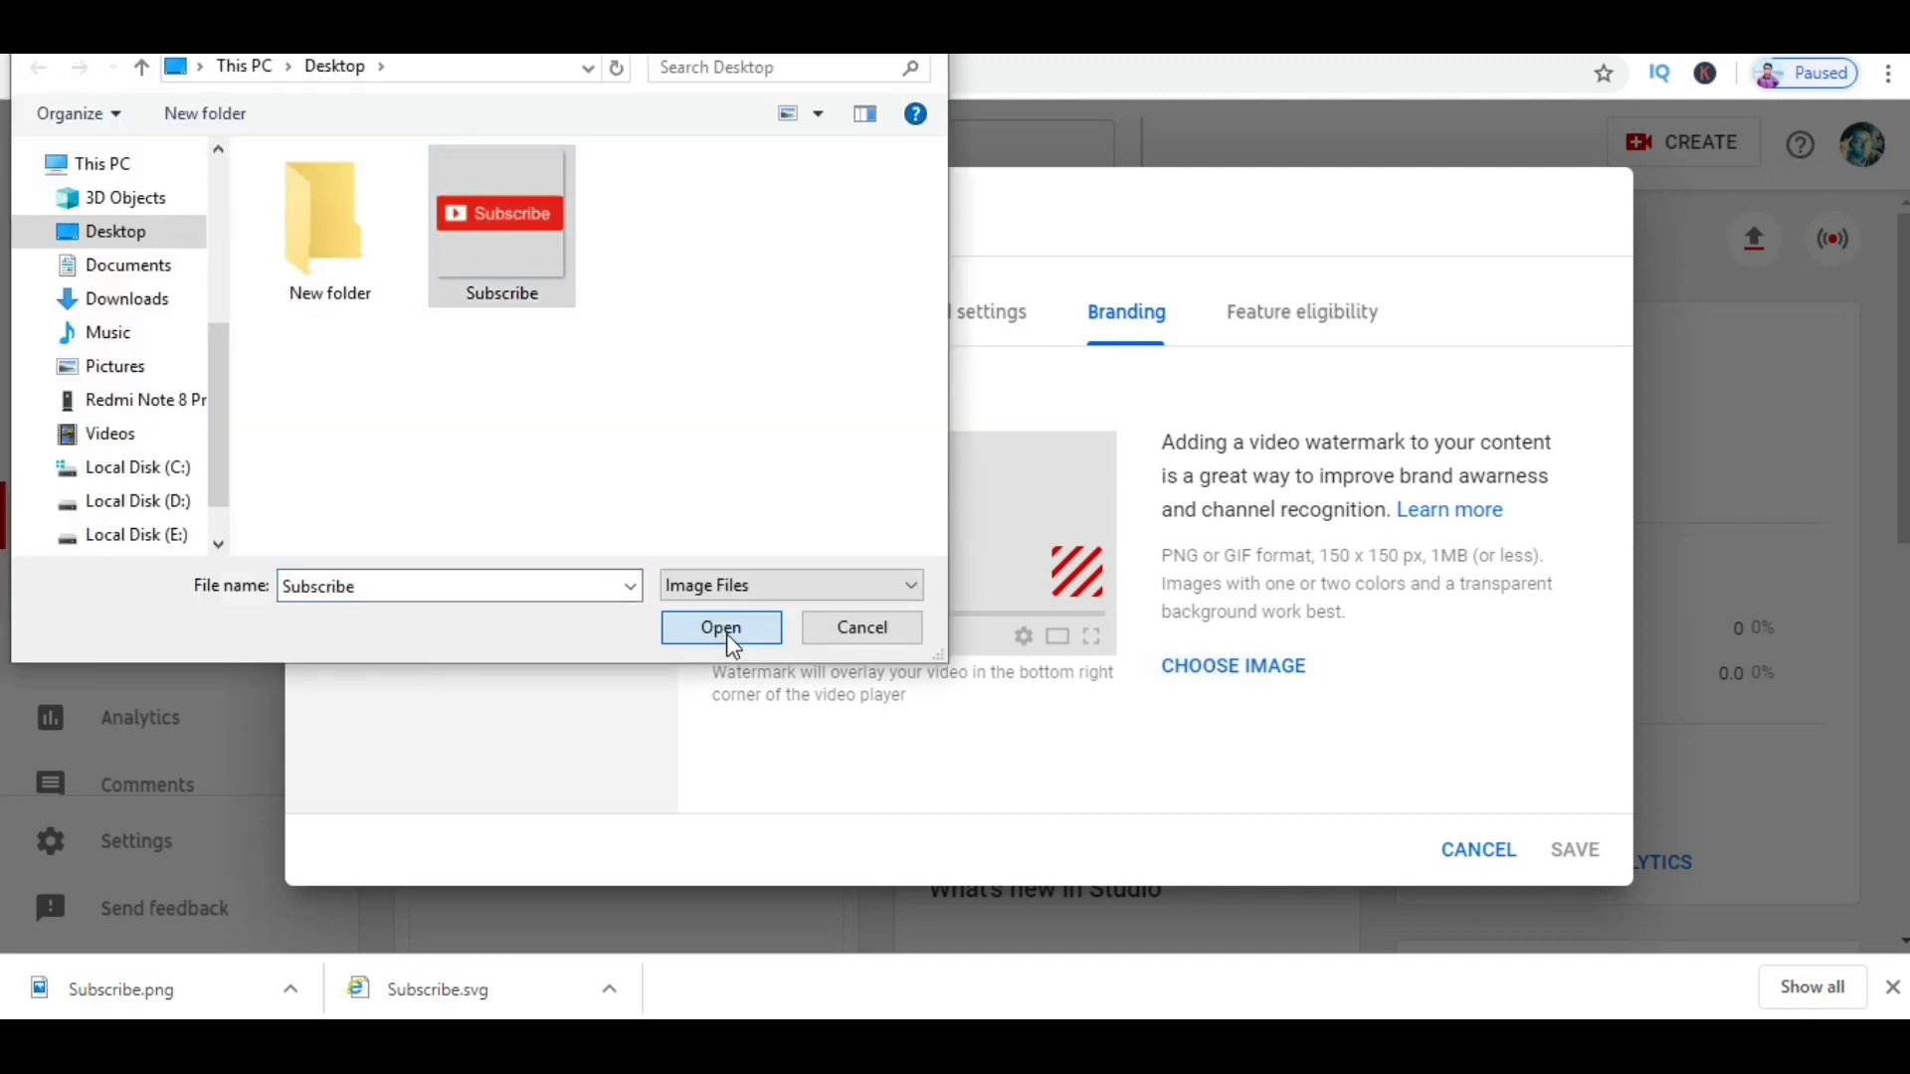
click(722, 628)
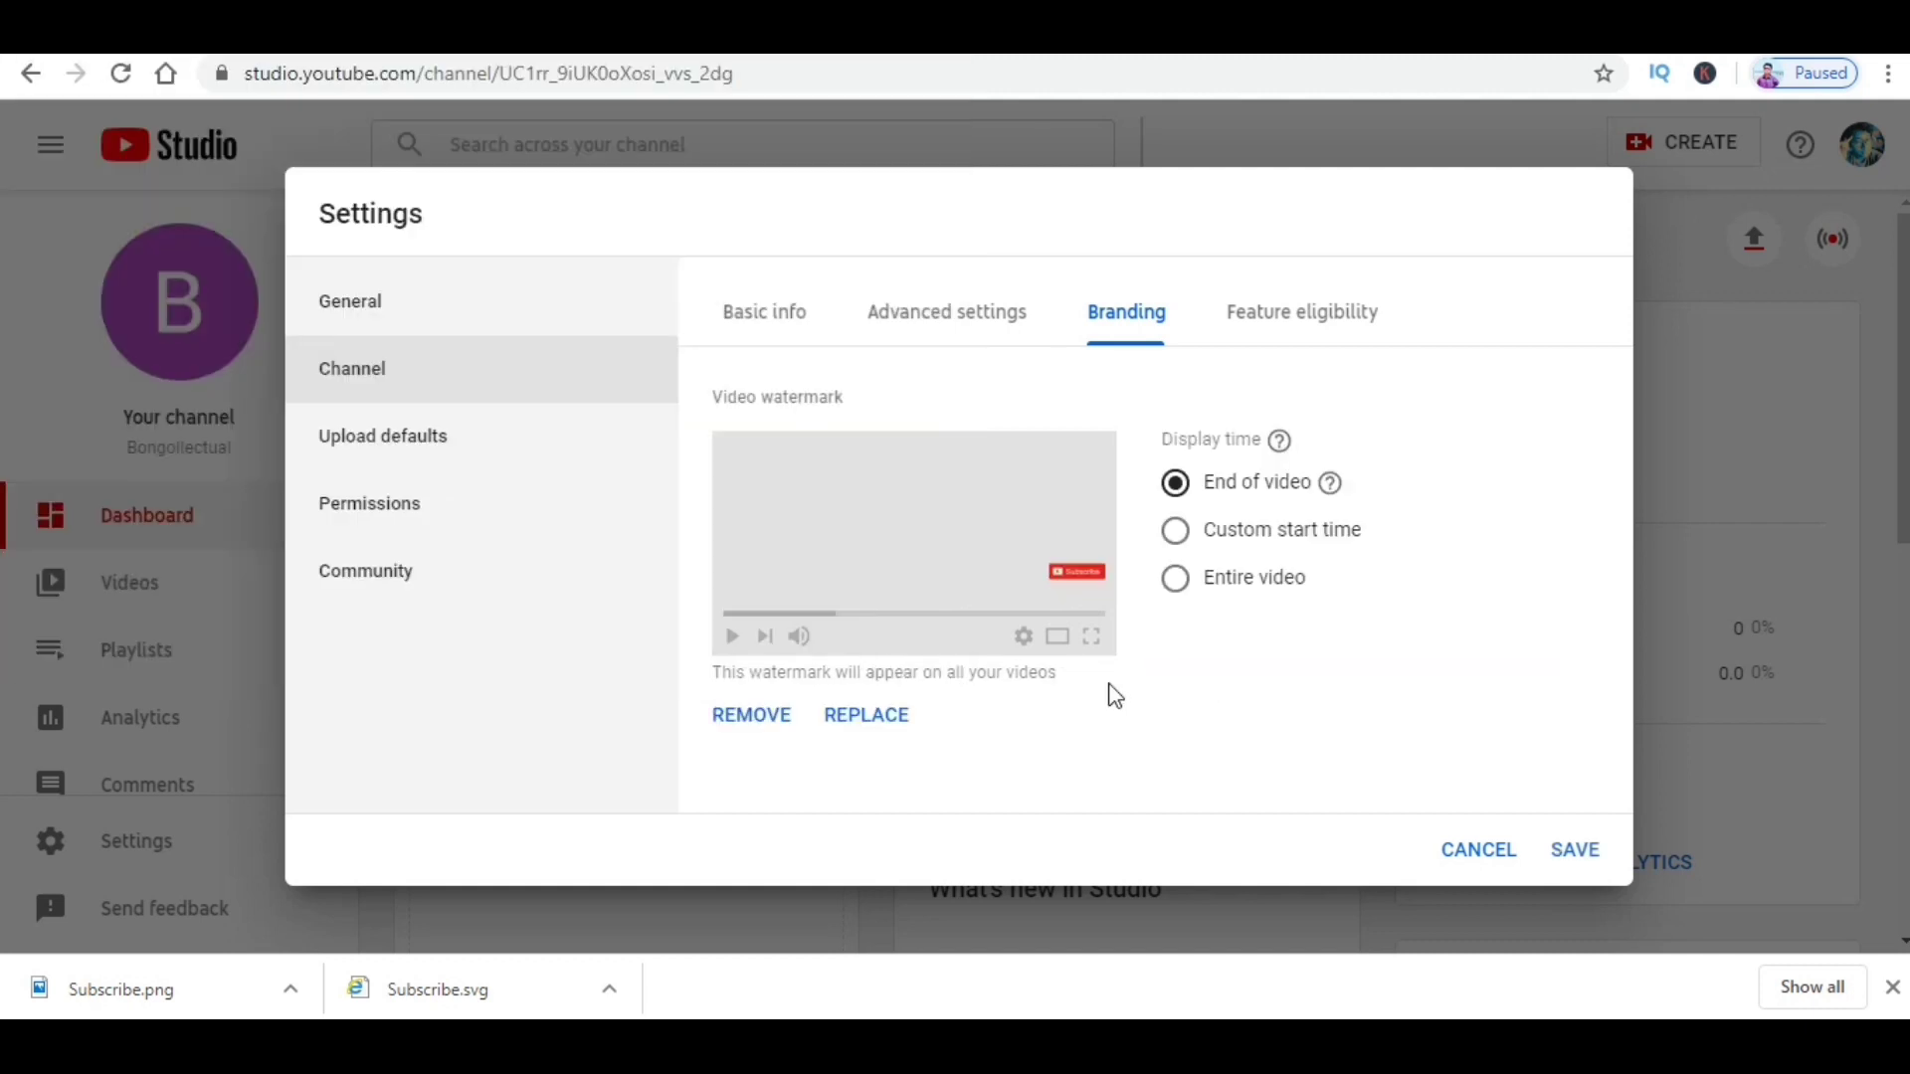